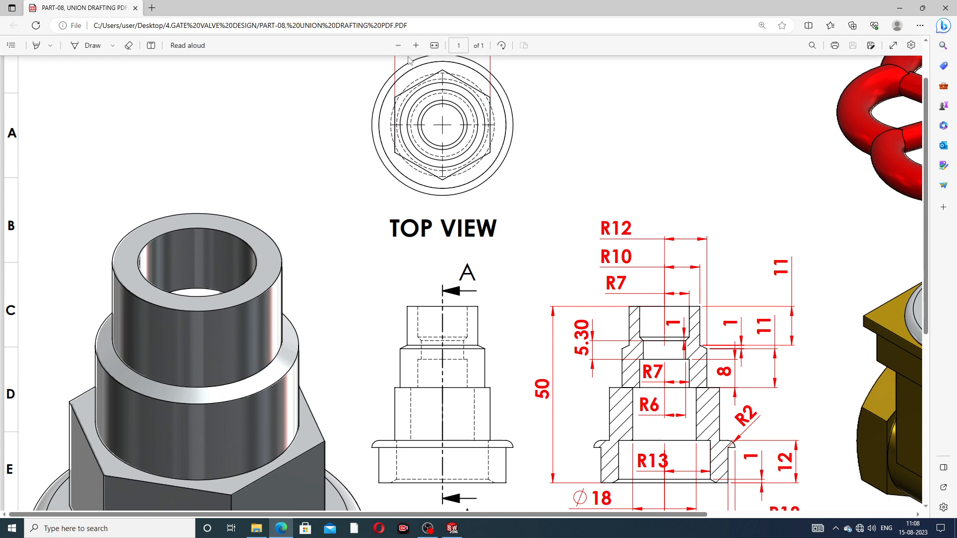
Examine the top, front and section view dimensions on the PART-08 union drawing, then fit the whole sheet in view
click(399, 44)
scroll(637, 379, down, 3)
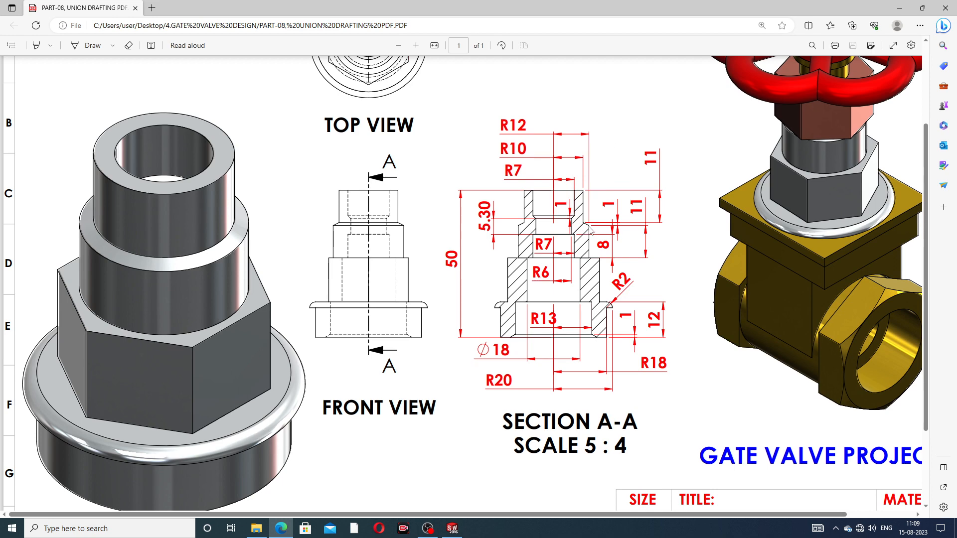
scroll(426, 197, up, 3)
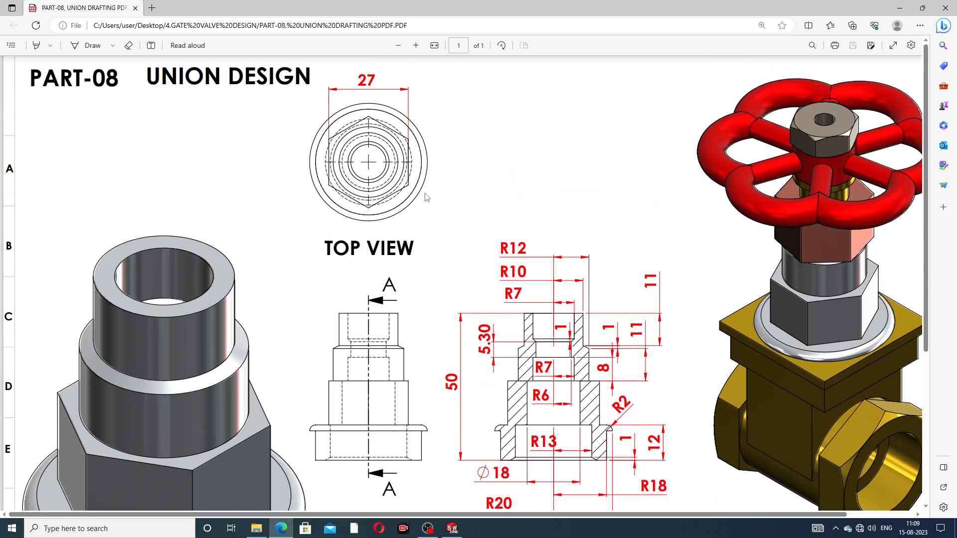
scroll(381, 238, down, 3)
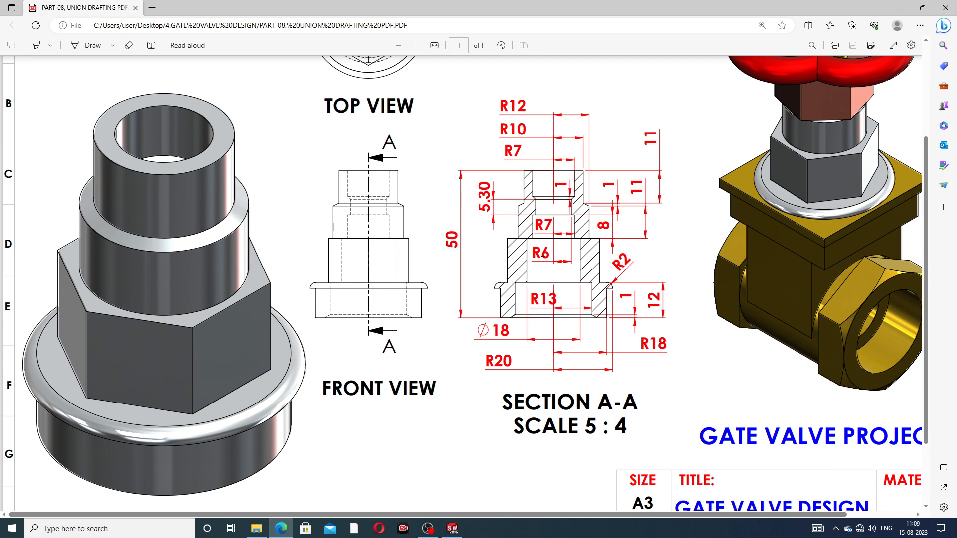
scroll(543, 252, up, 3)
scroll(542, 252, down, 5)
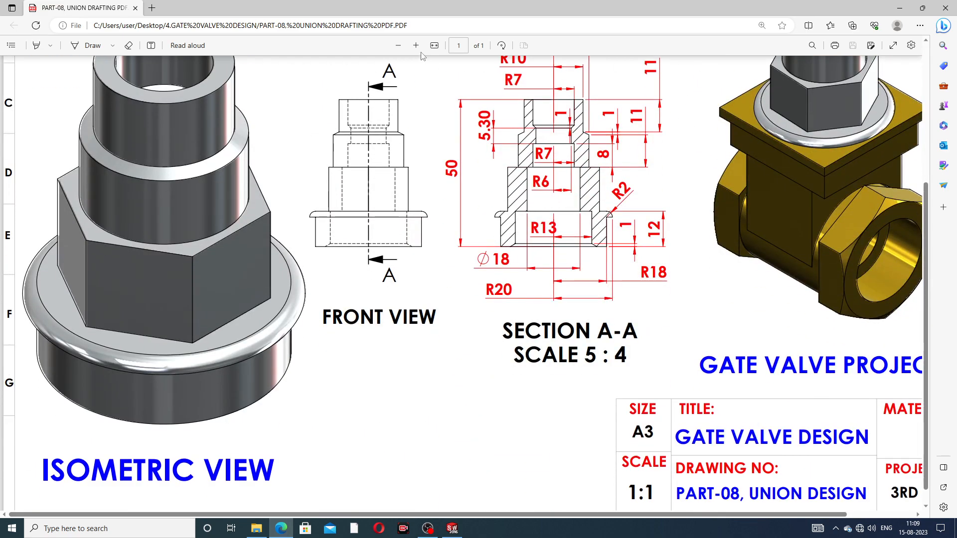
click(400, 47)
click(400, 46)
click(400, 46)
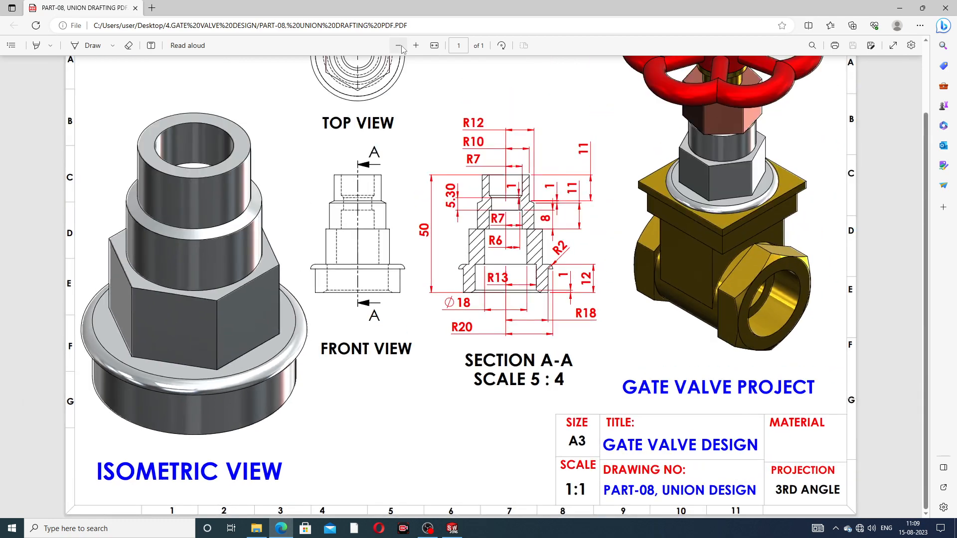
click(400, 46)
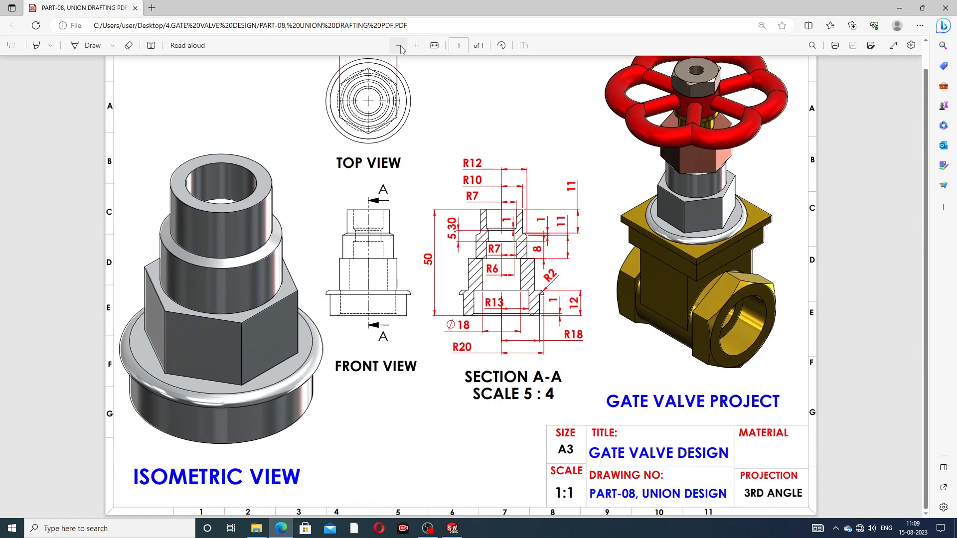
click(400, 46)
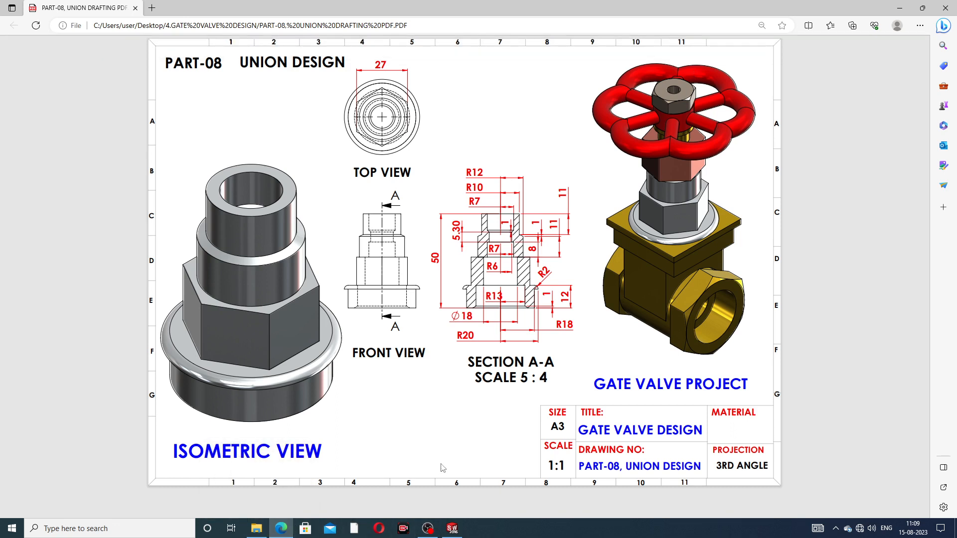
Switch to SOLIDWORKS and inspect the finished union model from several angles
click(284, 528)
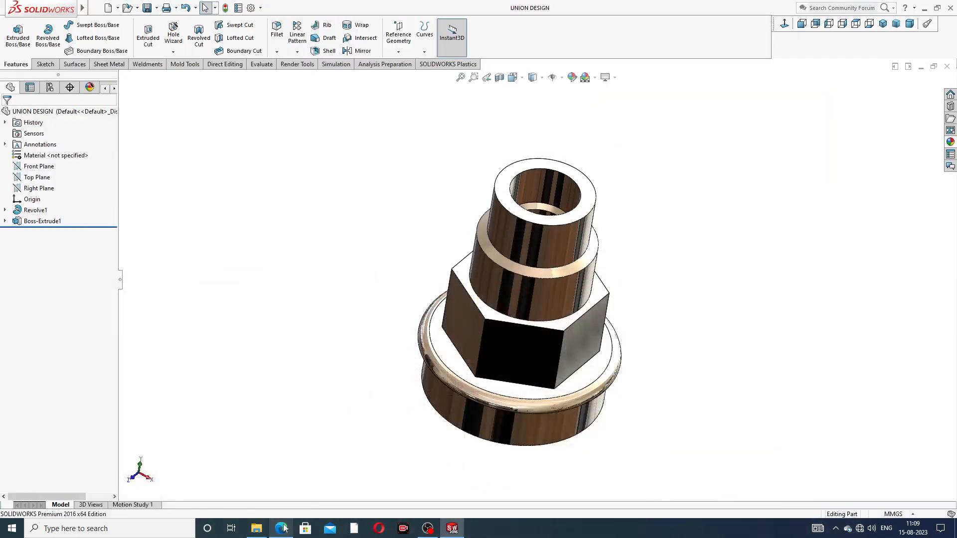
middle_drag(598, 267, 610, 285)
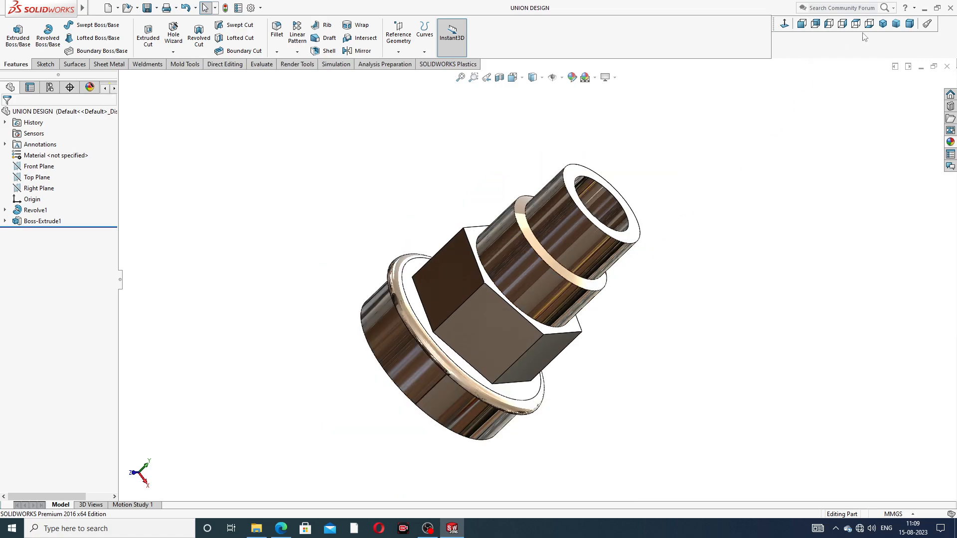
click(882, 23)
middle_drag(613, 251, 617, 229)
scroll(597, 246, down, 1)
scroll(499, 284, down, 1)
scroll(536, 282, up, 1)
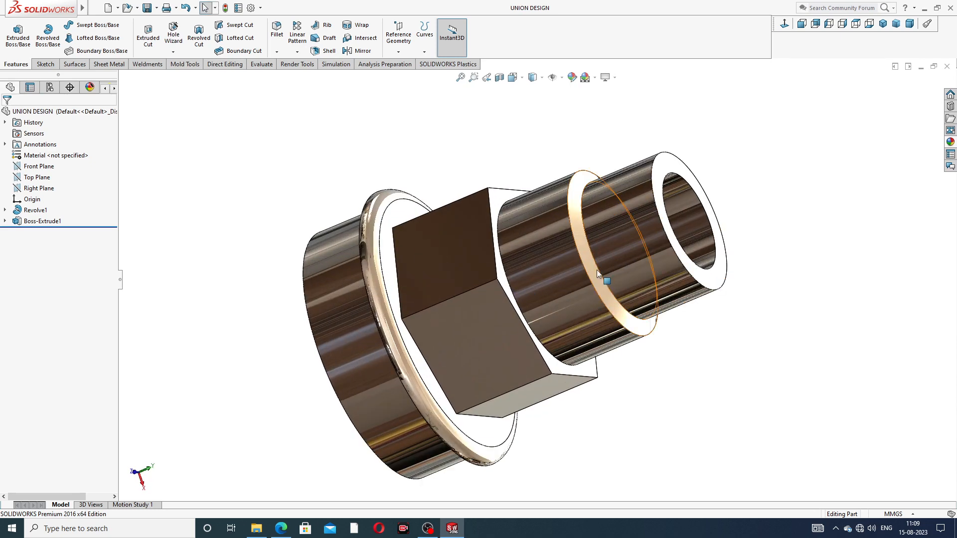
middle_drag(595, 252, 615, 145)
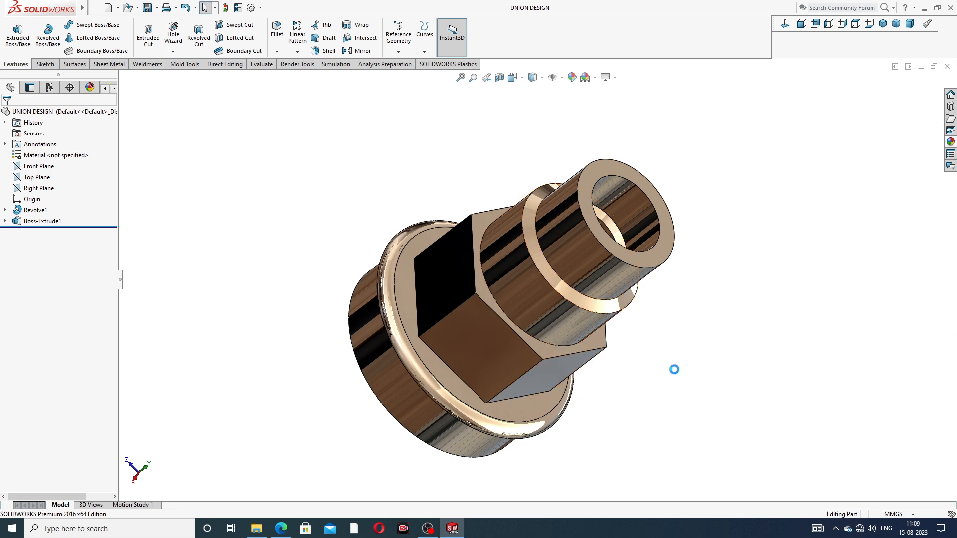
Close the finished union model and create a new part document
click(947, 66)
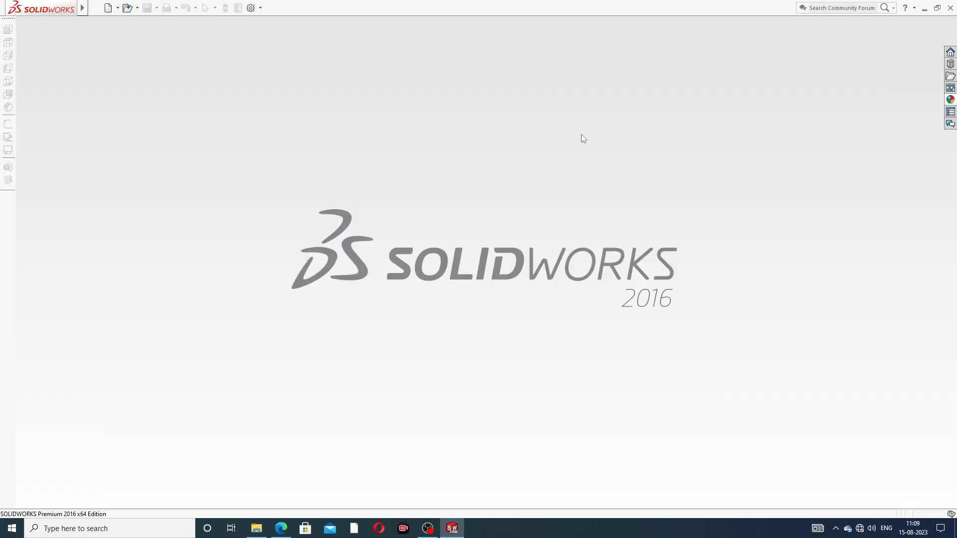
click(107, 7)
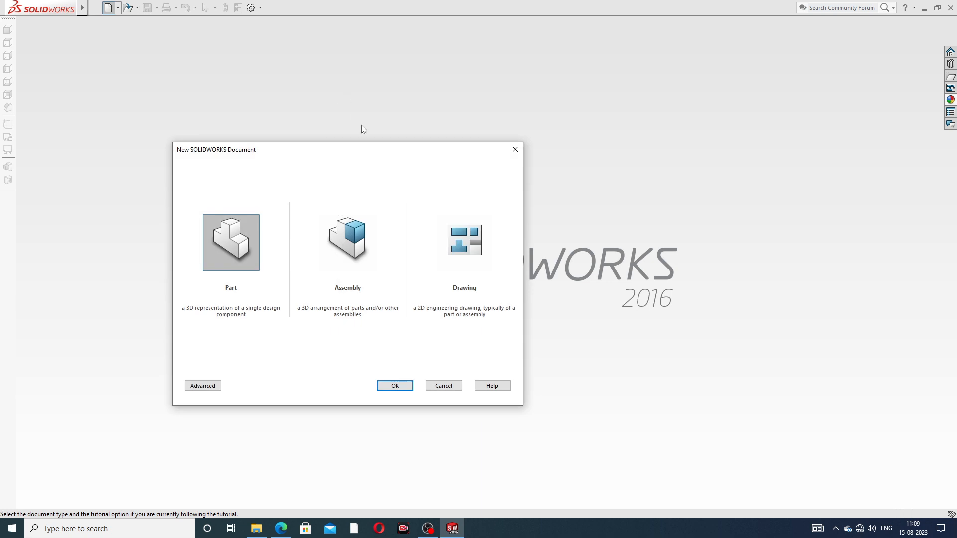
click(402, 385)
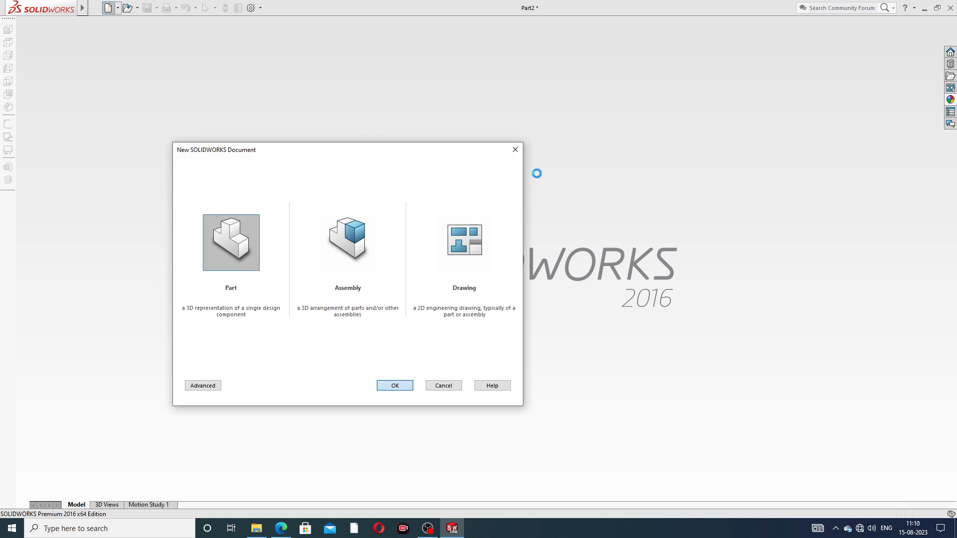
Apply the Plain White scene and raise both the shaded and wireframe image quality resolutions to their highest setting
click(595, 78)
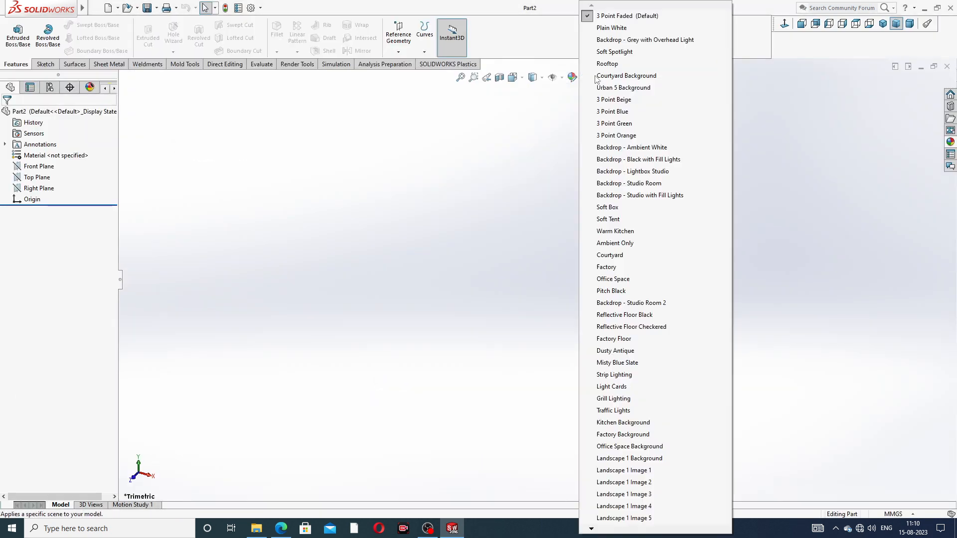
click(609, 28)
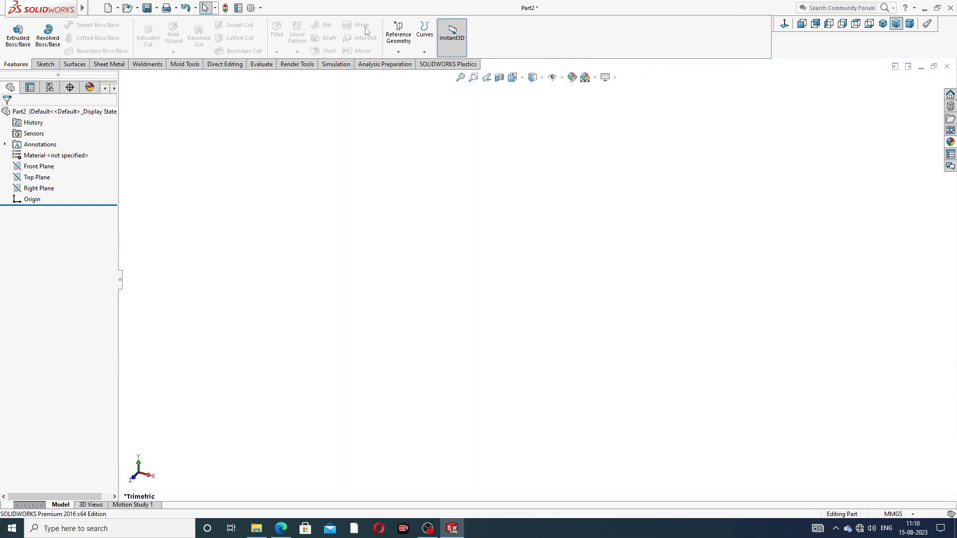
click(251, 7)
click(363, 96)
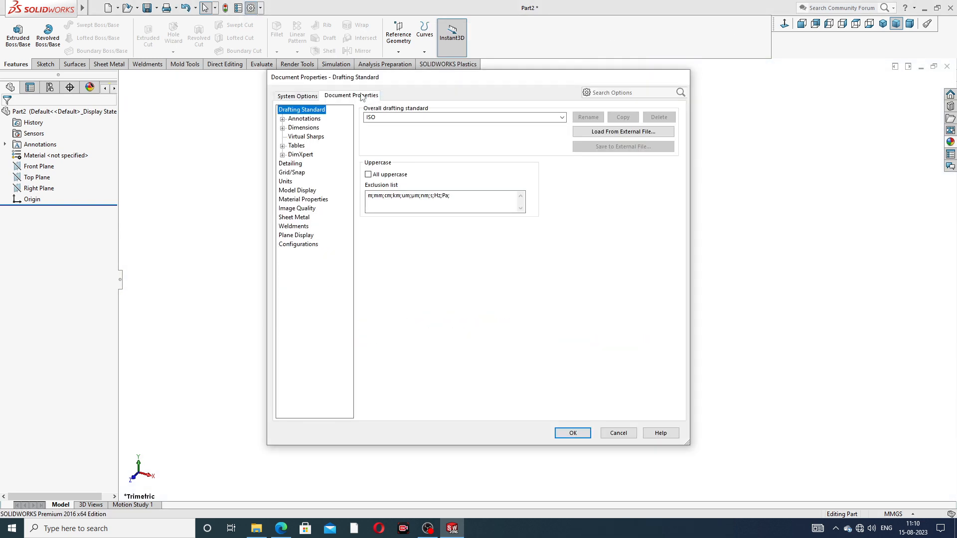
click(297, 209)
click(543, 129)
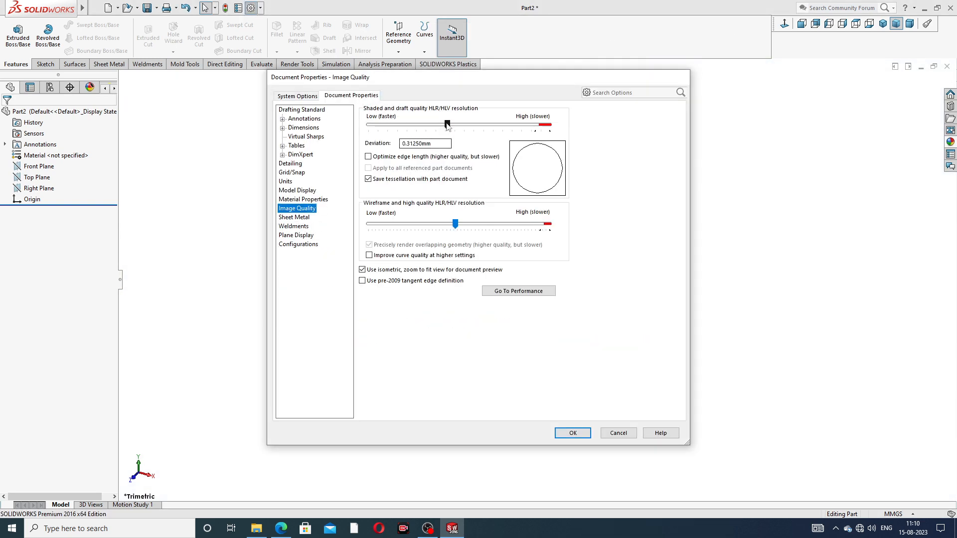
click(543, 129)
drag(455, 224, 549, 224)
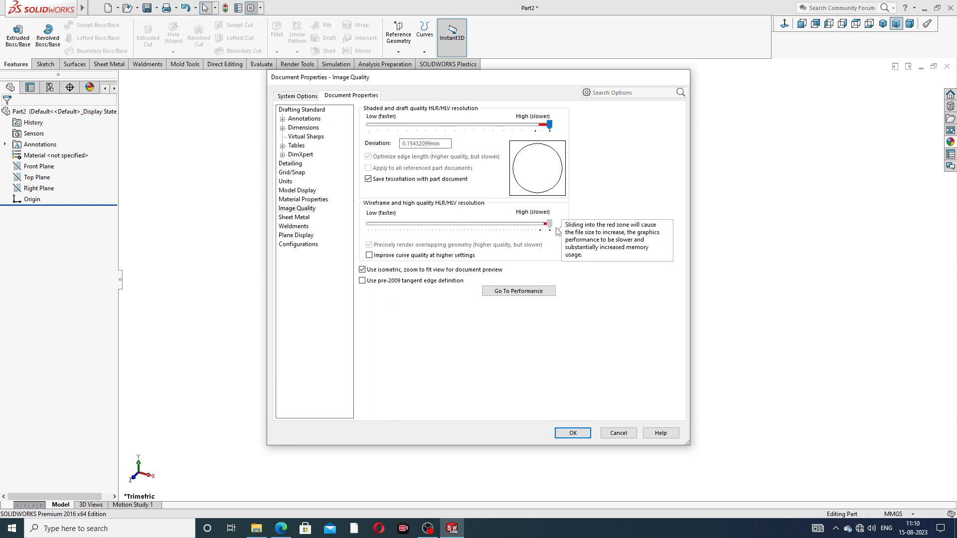
click(572, 433)
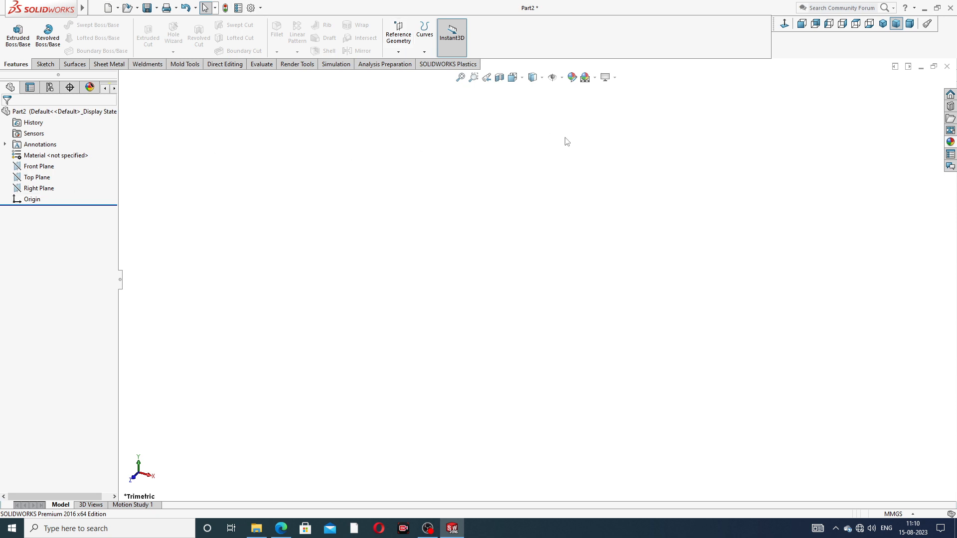
Start a sketch on the Right Plane and draw a vertical centerline about 139 mm long through the origin
click(44, 189)
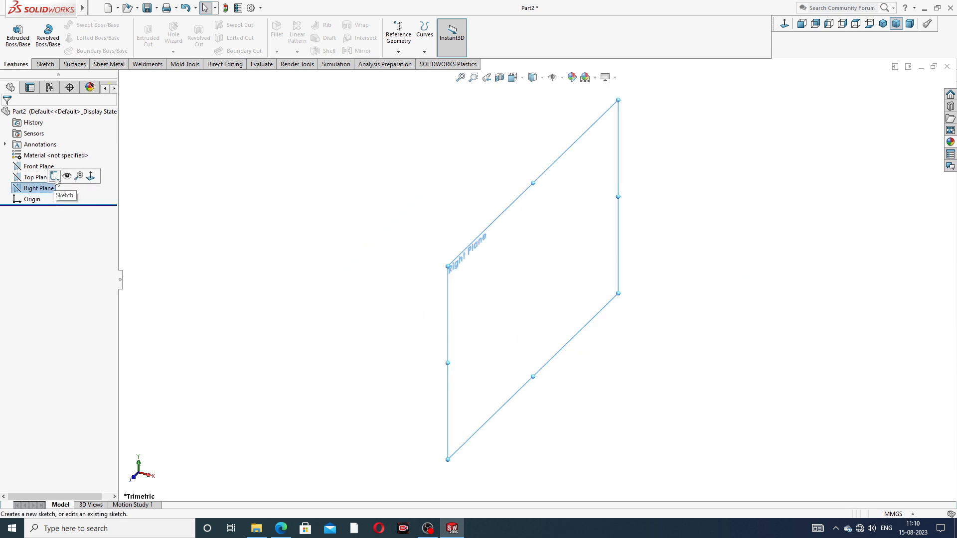
click(55, 177)
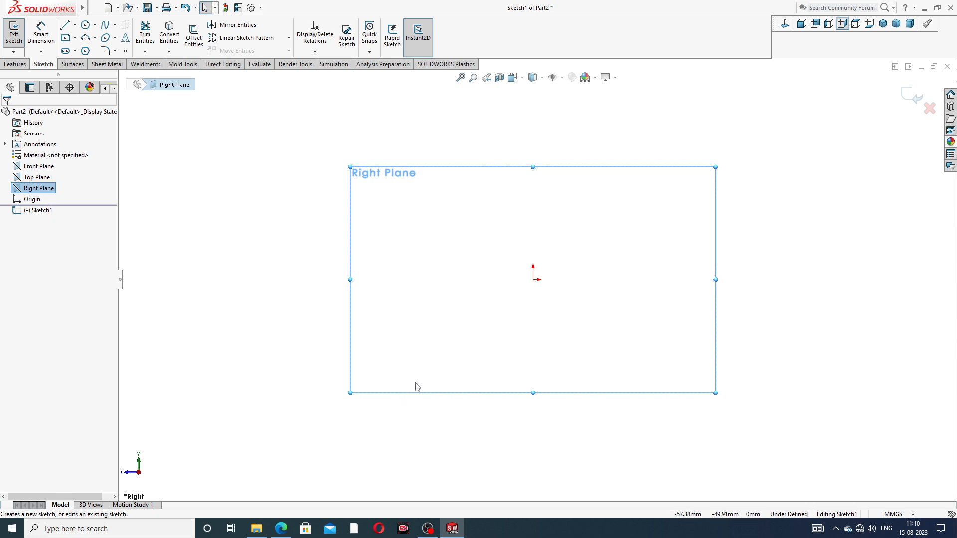
click(65, 25)
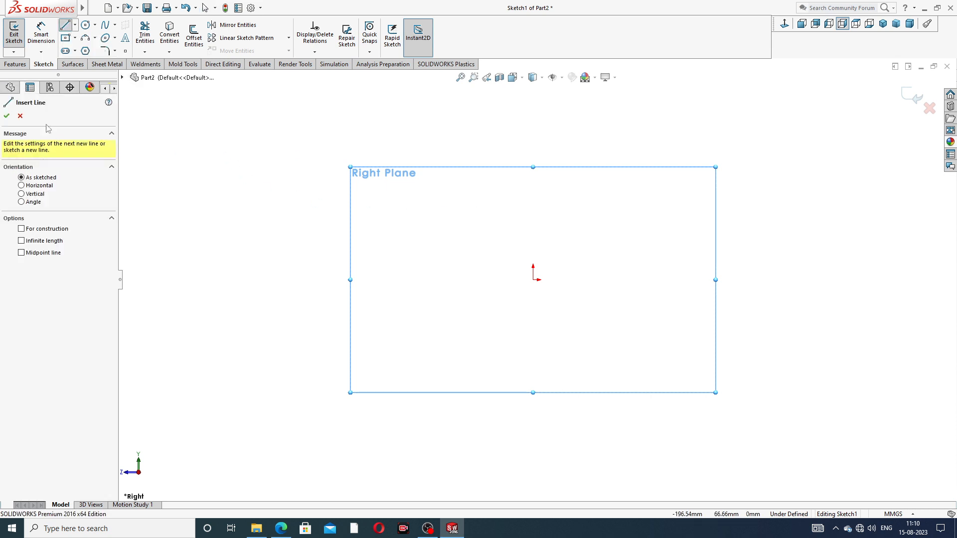
click(20, 116)
click(75, 25)
click(86, 49)
click(533, 125)
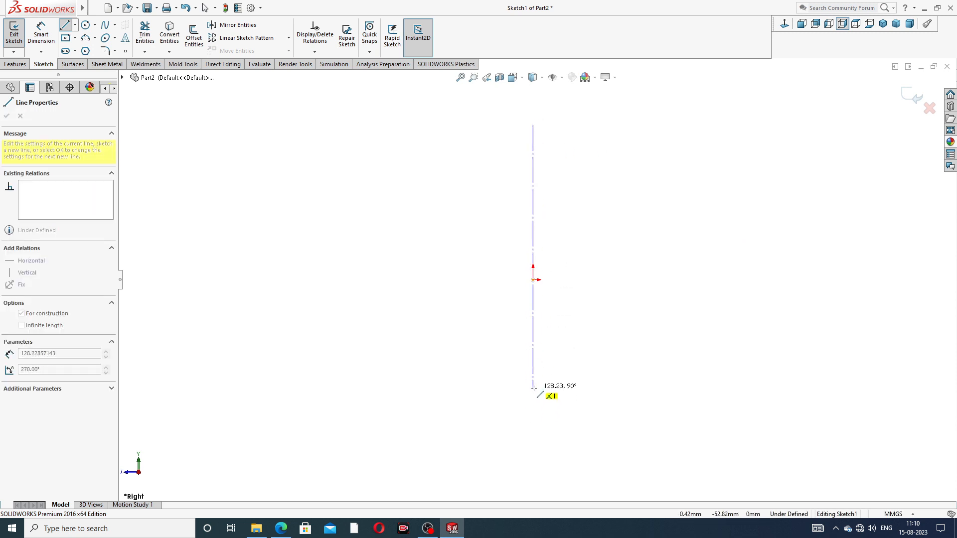
click(533, 410)
right_click(608, 281)
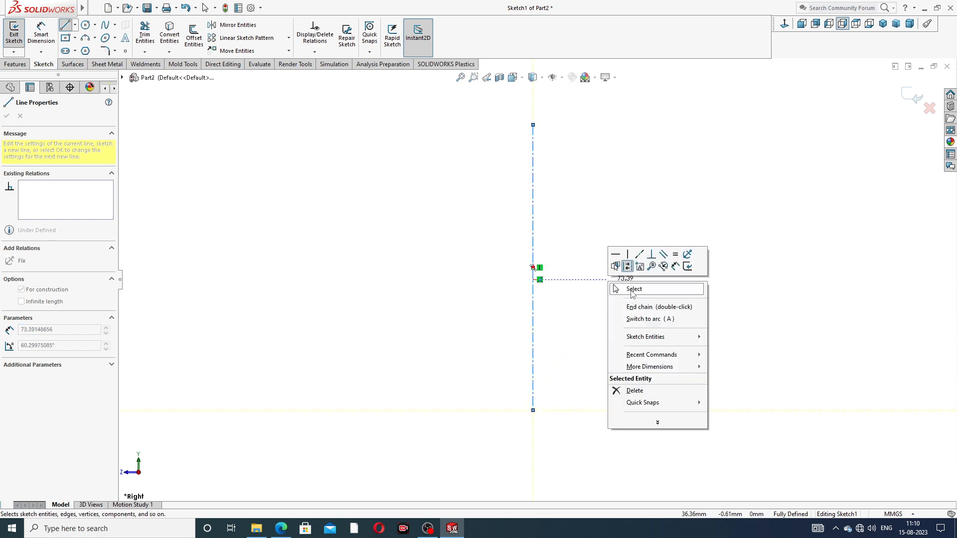
click(632, 290)
Add a Midpoint relation between the vertical centerline and the origin
click(533, 268)
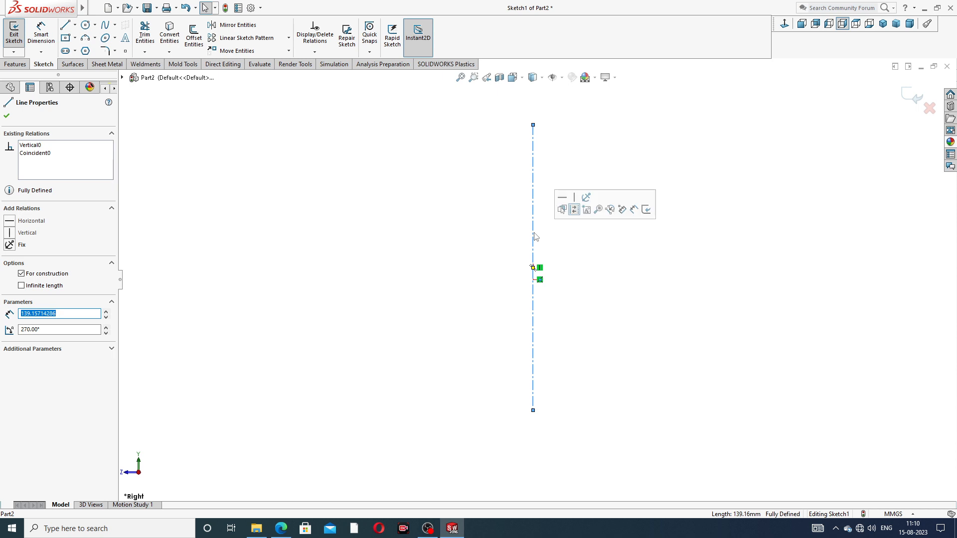
ctrl+click(533, 281)
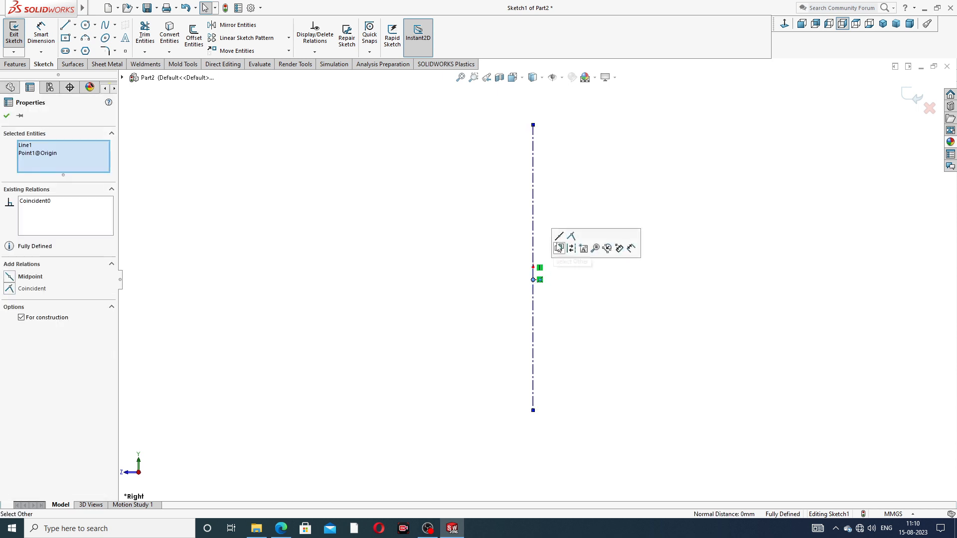
click(558, 247)
click(569, 309)
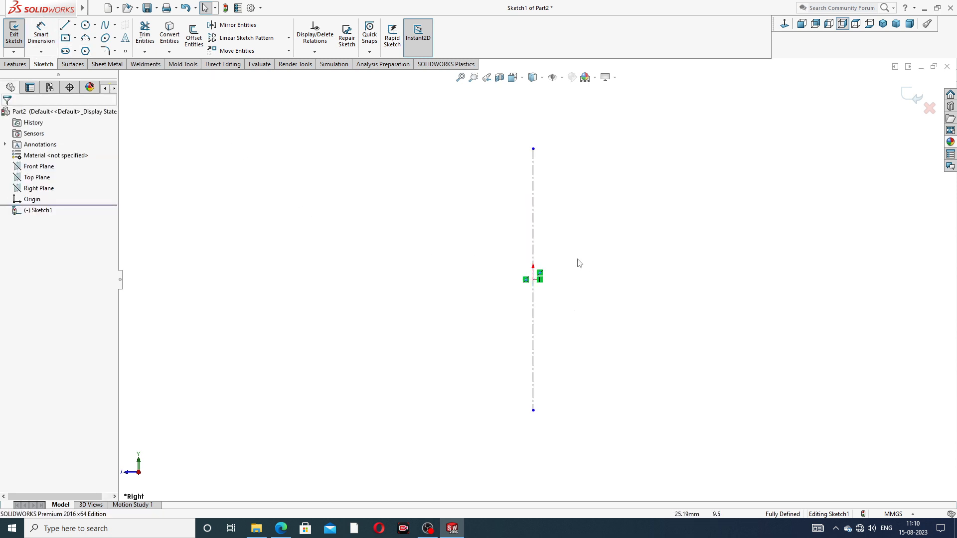
Dimension the vertical centerline to 50 mm and check the overall height on the union drawing's section view
click(41, 34)
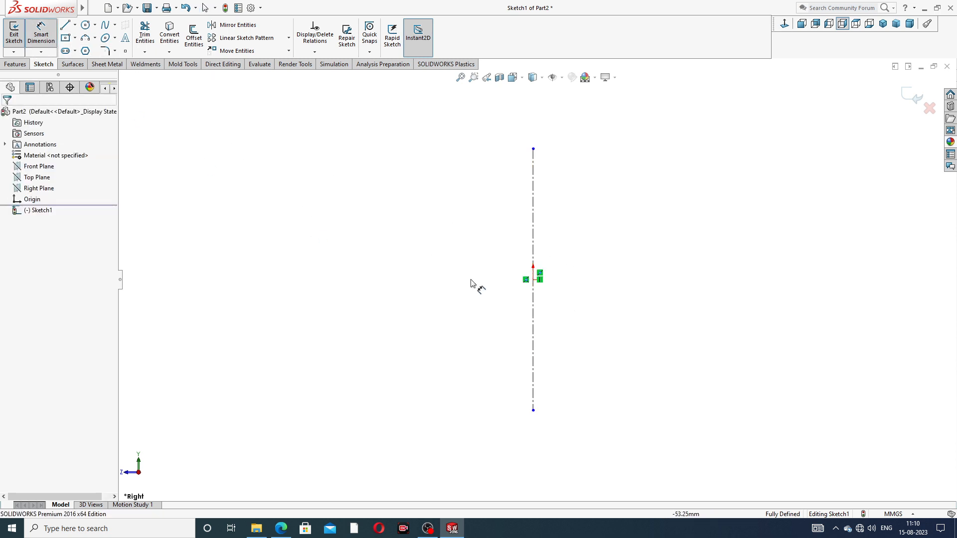
click(533, 244)
click(473, 278)
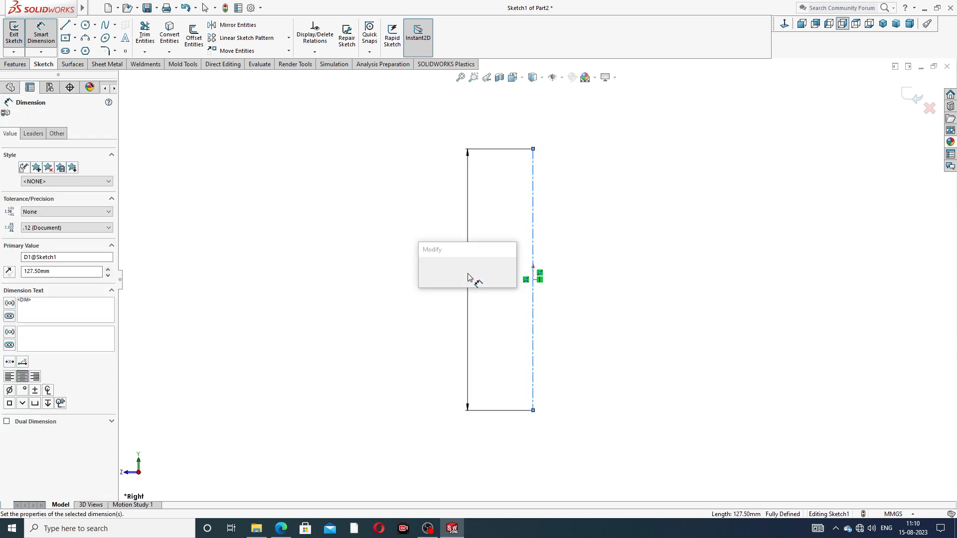
text(50)
key(Return)
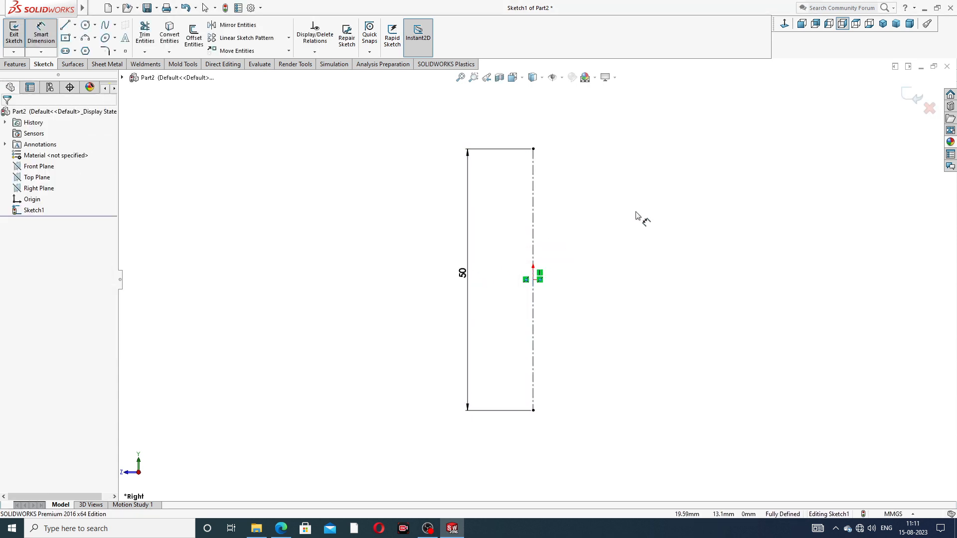
click(281, 529)
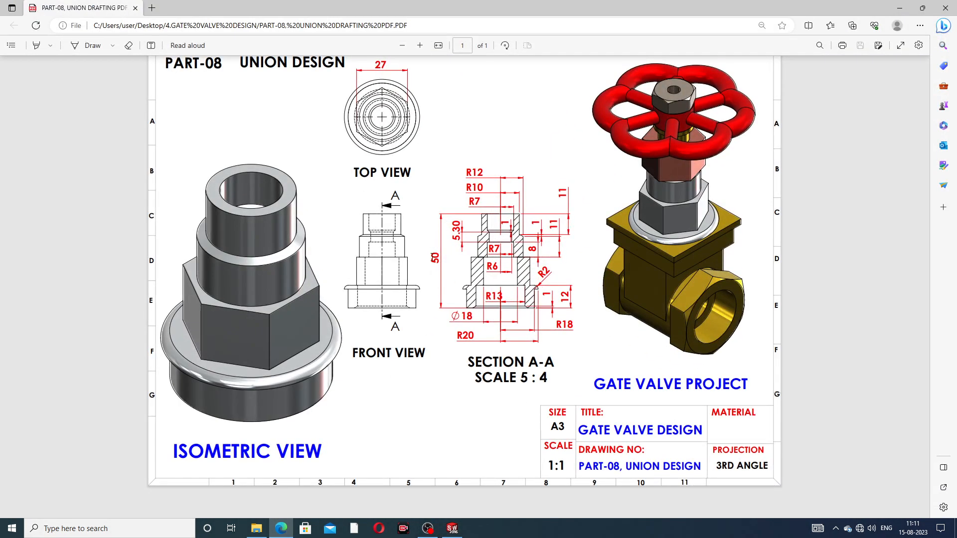
click(282, 529)
right_click(578, 166)
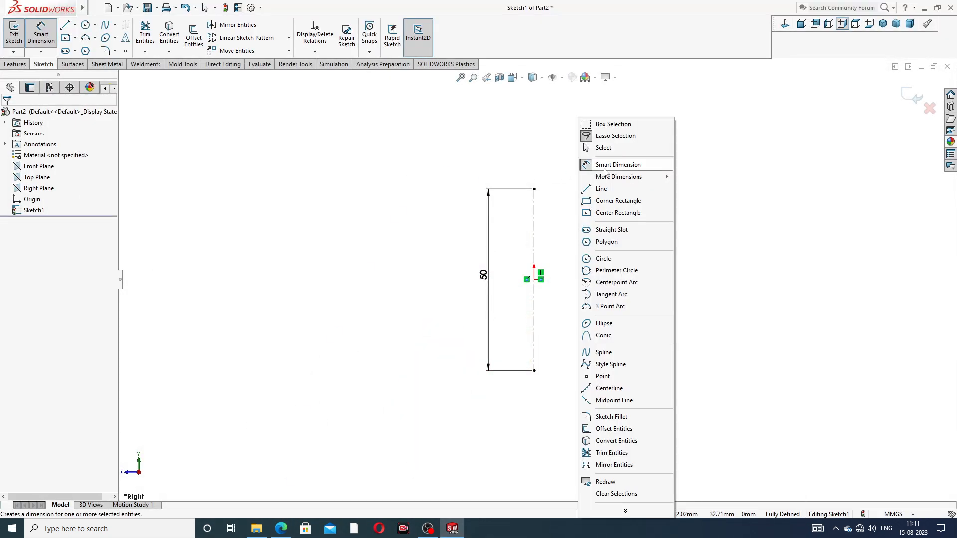
click(606, 150)
Draw connected lines beside the centerline: a base about 11.7 mm, a slope about 6.2 mm, a vertical about 18 mm and a top about 11.3 mm
click(65, 25)
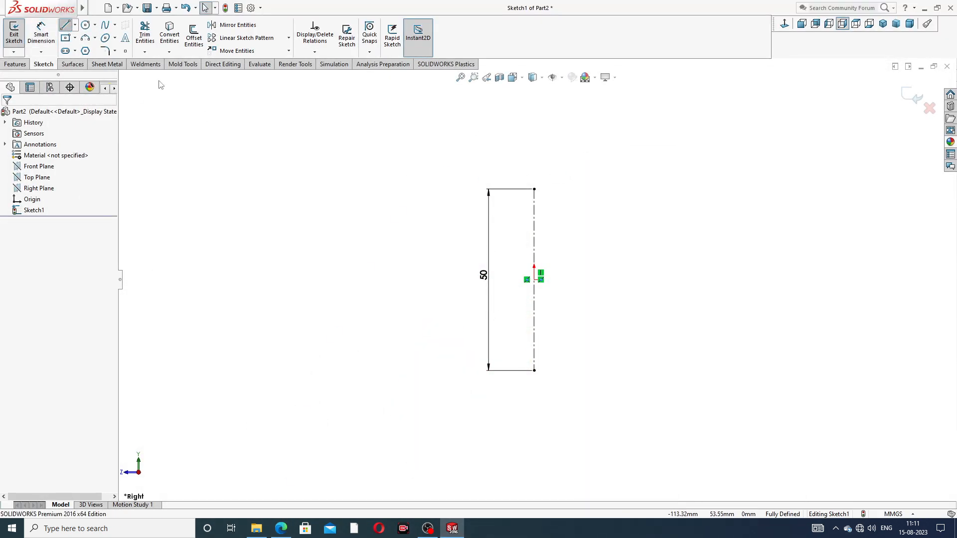
scroll(570, 375, down, 2)
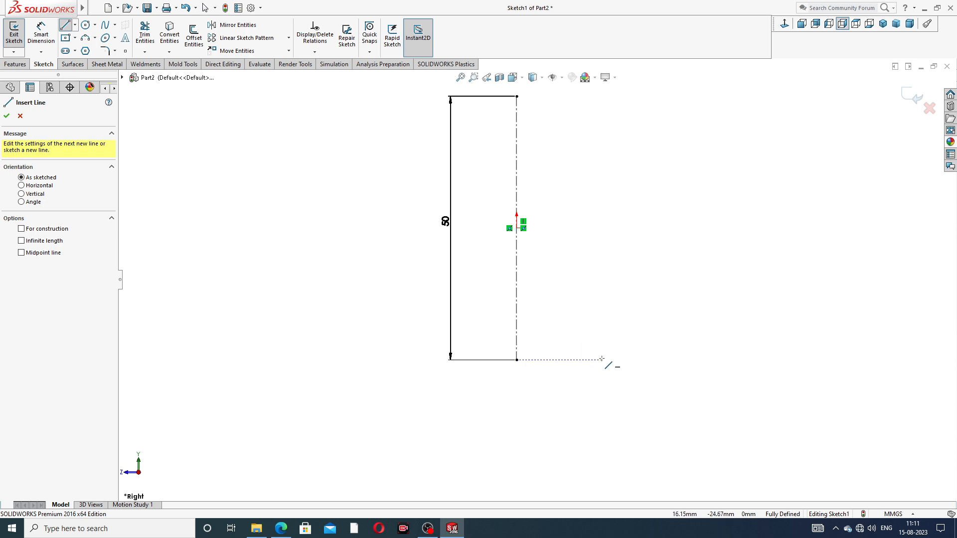
click(621, 360)
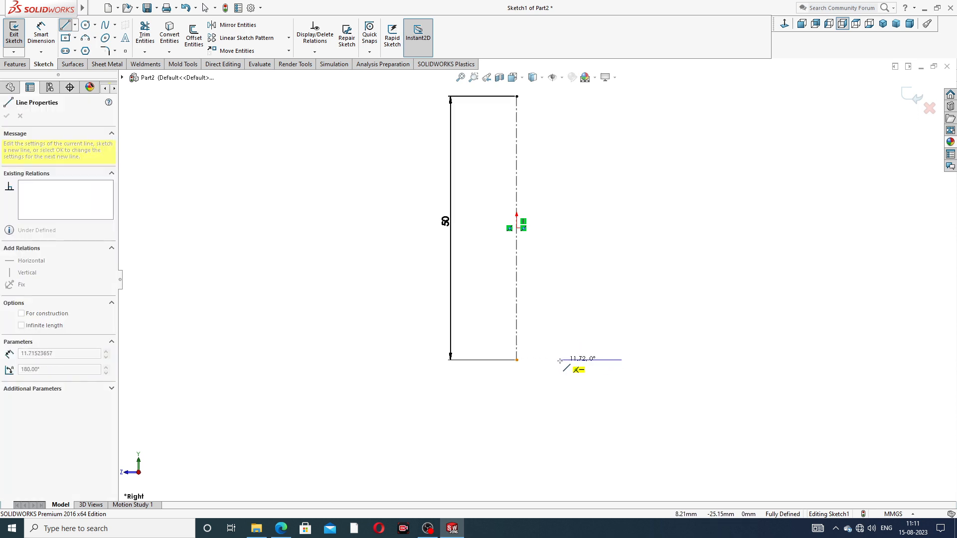
click(560, 360)
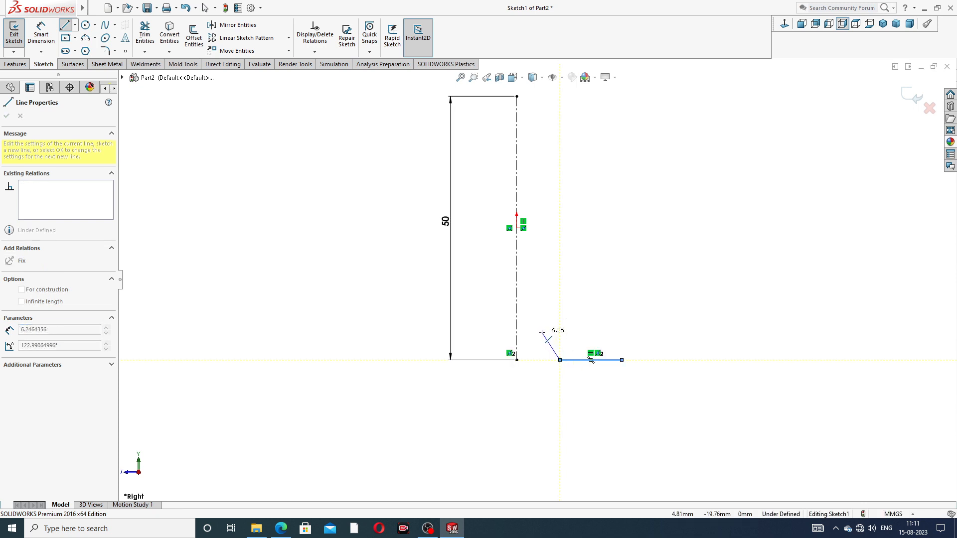
click(542, 332)
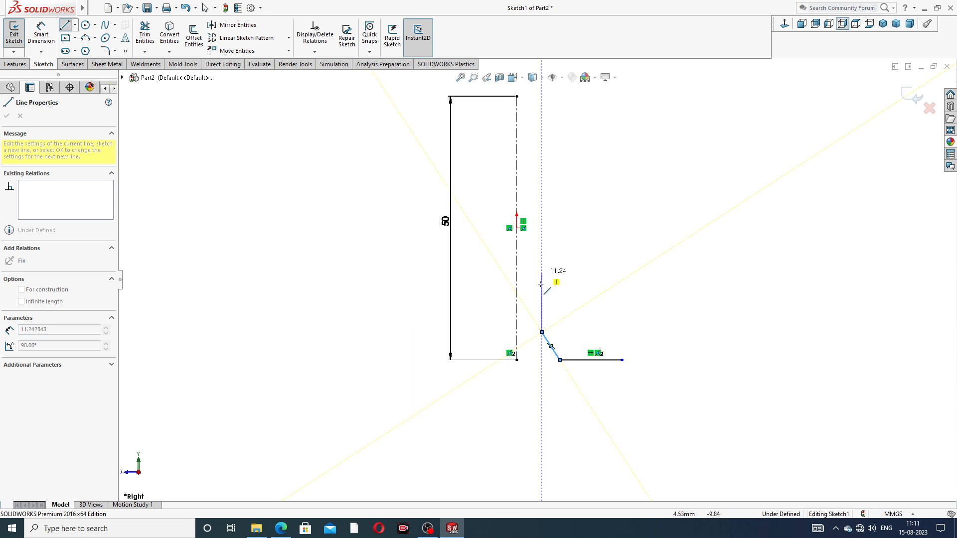
click(542, 238)
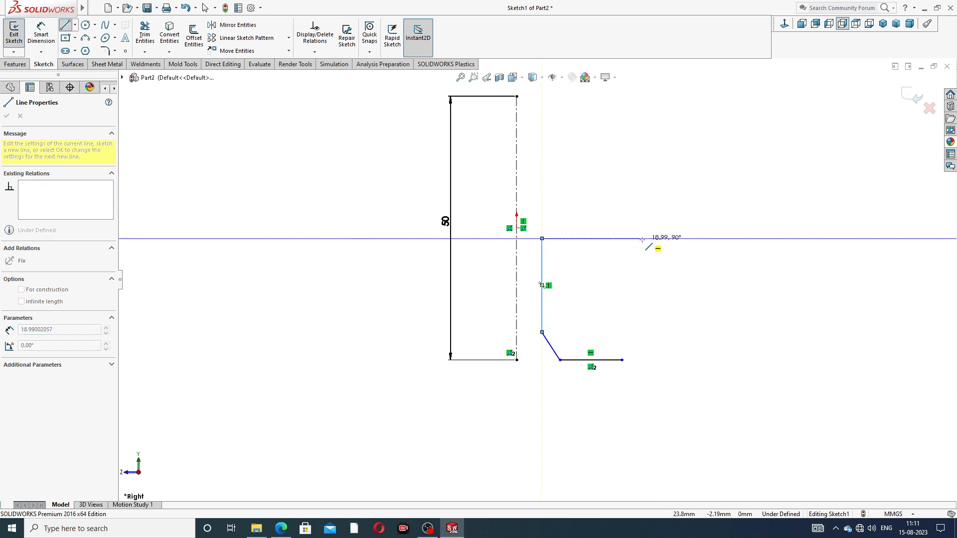
click(602, 239)
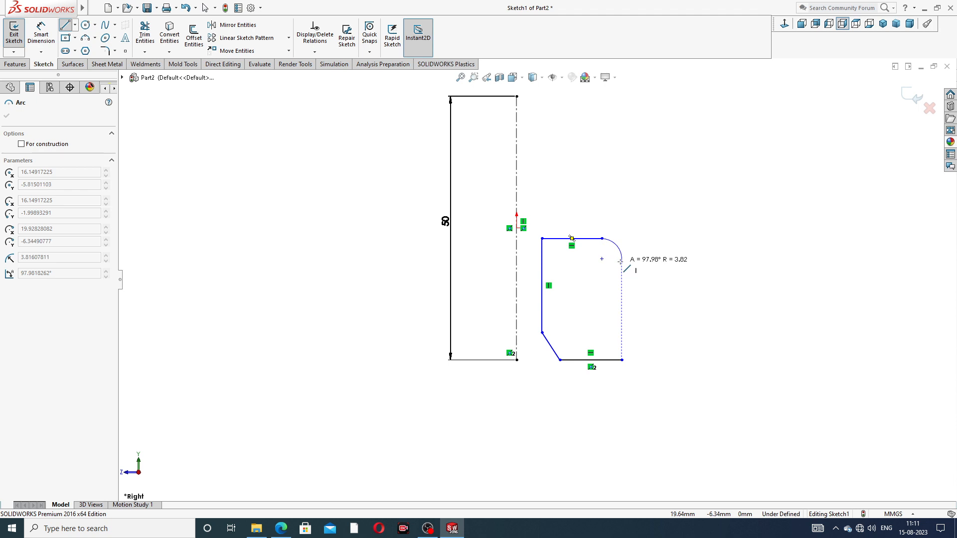
Close the profile with a tangent arc about R3.8 mm, a 3.8 mm ledge and a 19.2 mm vertical line, shortening the base to that corner
click(623, 258)
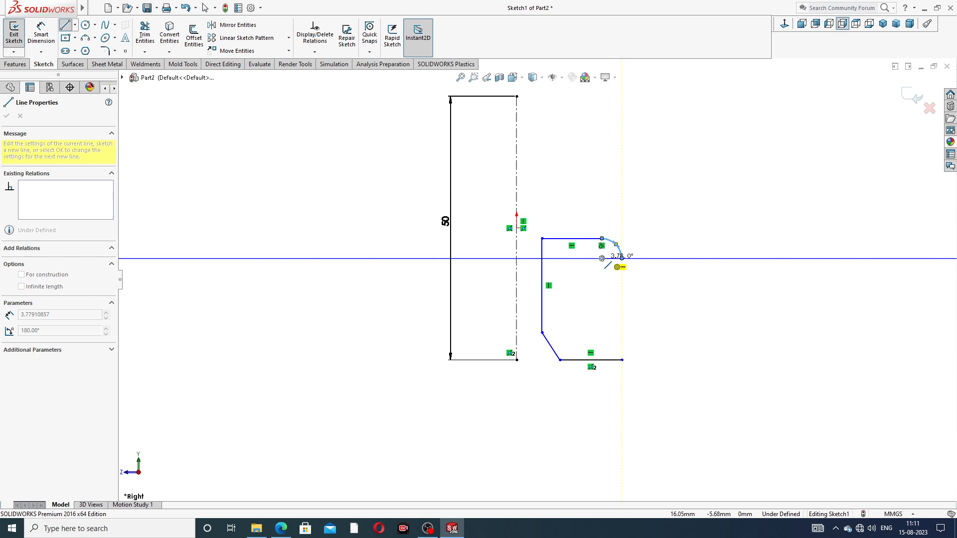
click(602, 259)
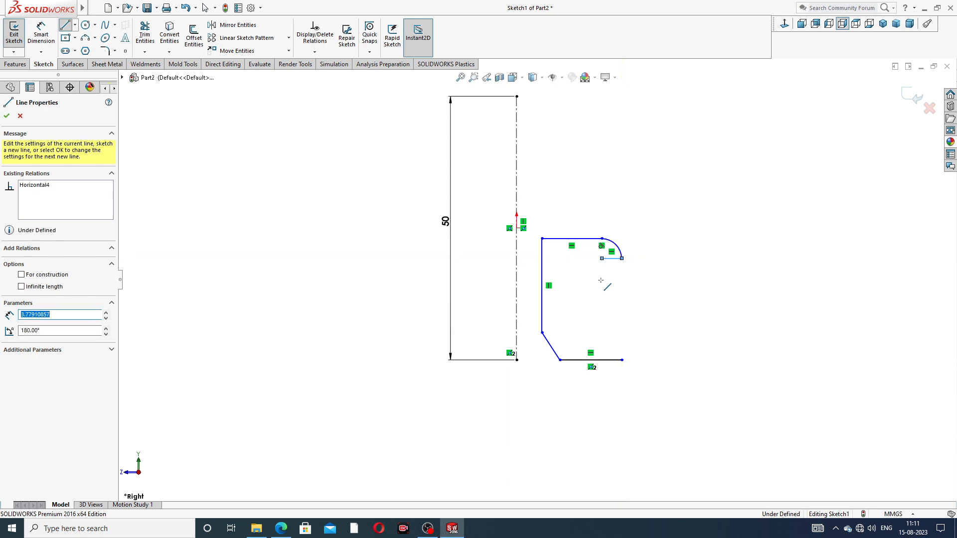
click(602, 360)
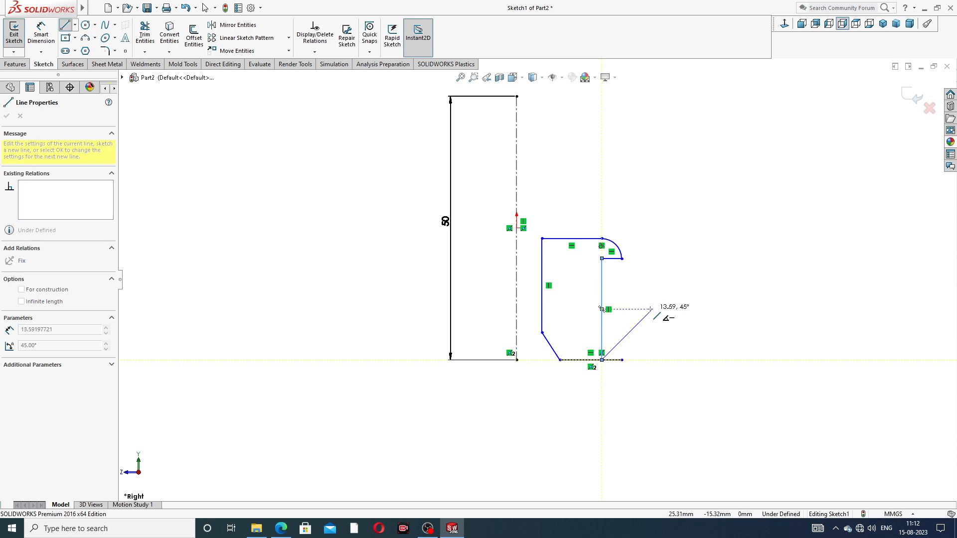
right_click(662, 301)
click(679, 305)
scroll(623, 349, down, 3)
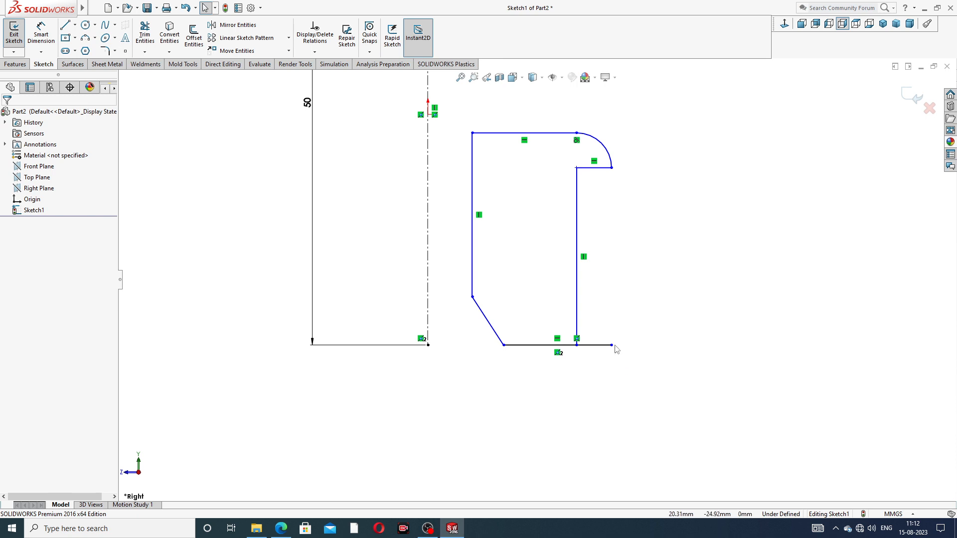
drag(612, 345, 577, 345)
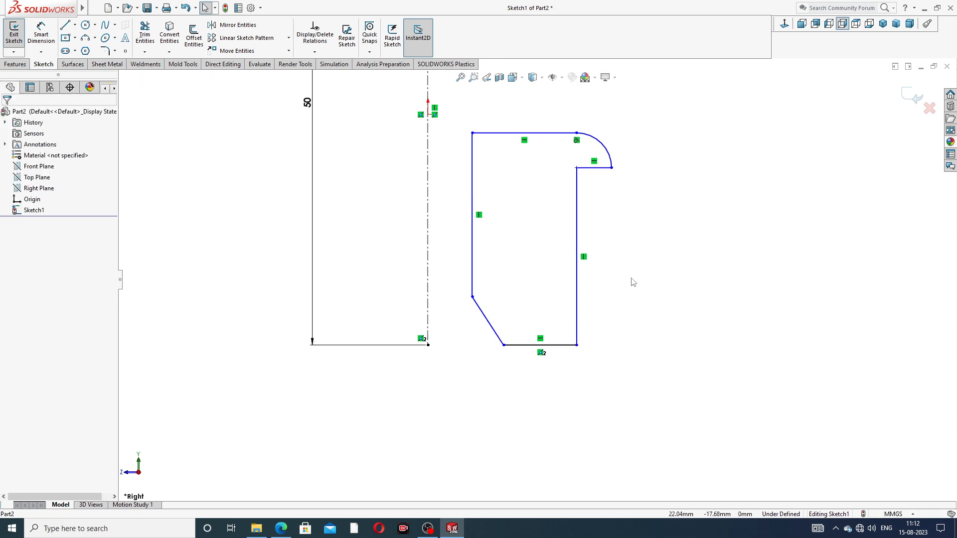
Add a Vertical relation between the arc's upper endpoint and the inner end of the short ledge line
scroll(626, 214, down, 4)
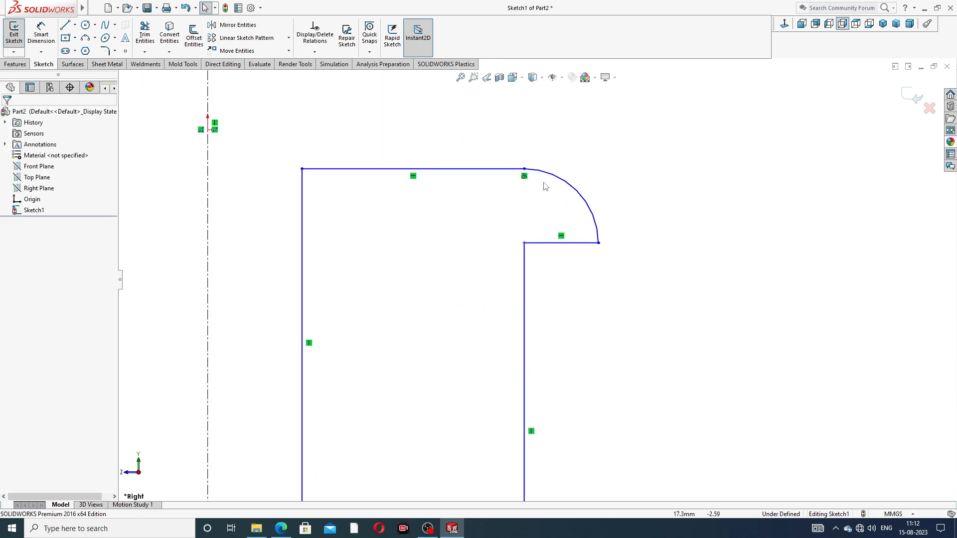
click(525, 172)
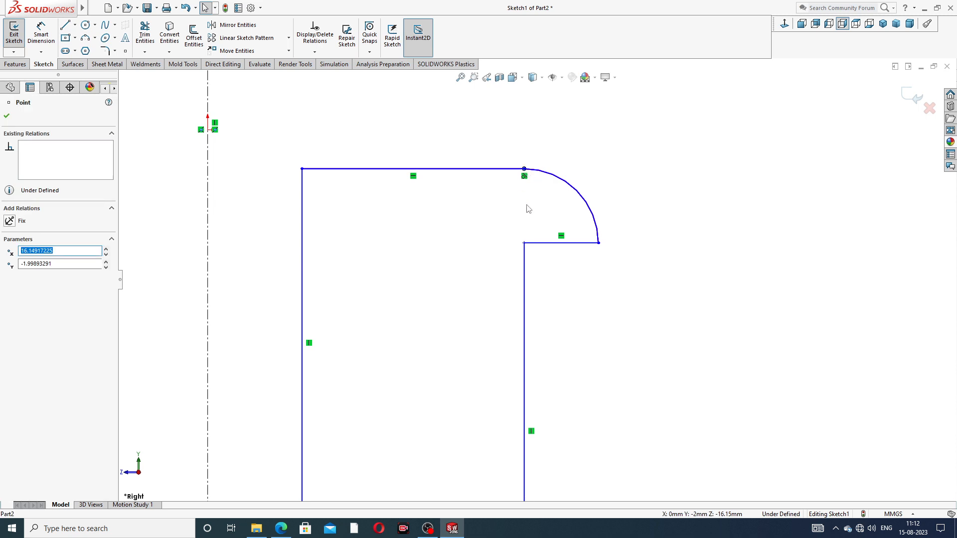
ctrl+click(524, 243)
click(565, 200)
click(586, 176)
scroll(586, 176, up, 3)
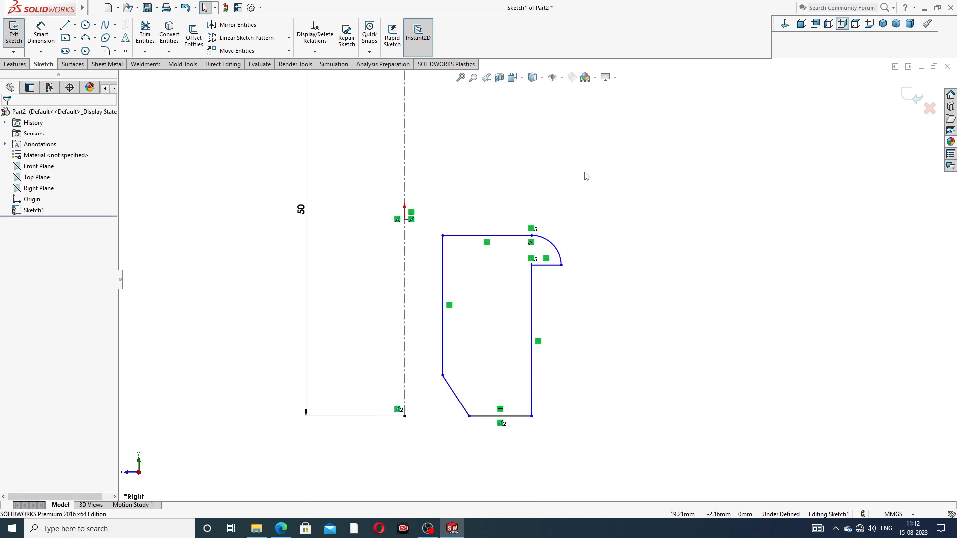
Try to dimension the sloped corner line's vertical height to 1 mm
click(41, 33)
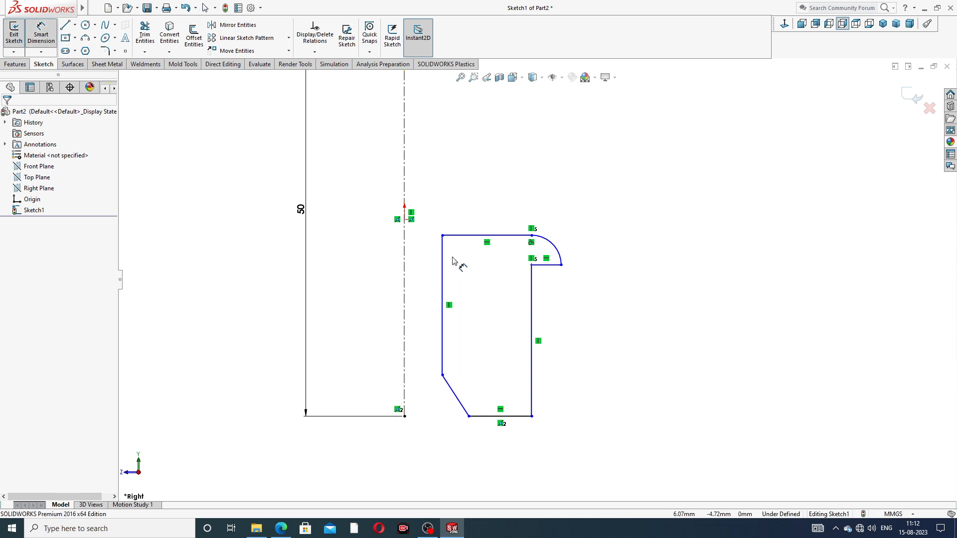
click(461, 409)
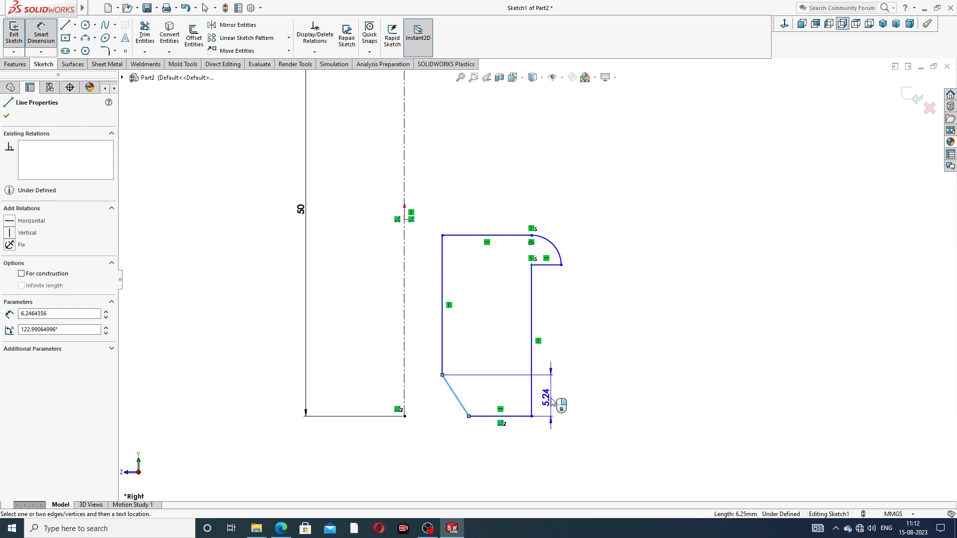
click(551, 403)
text(1)
key(Return)
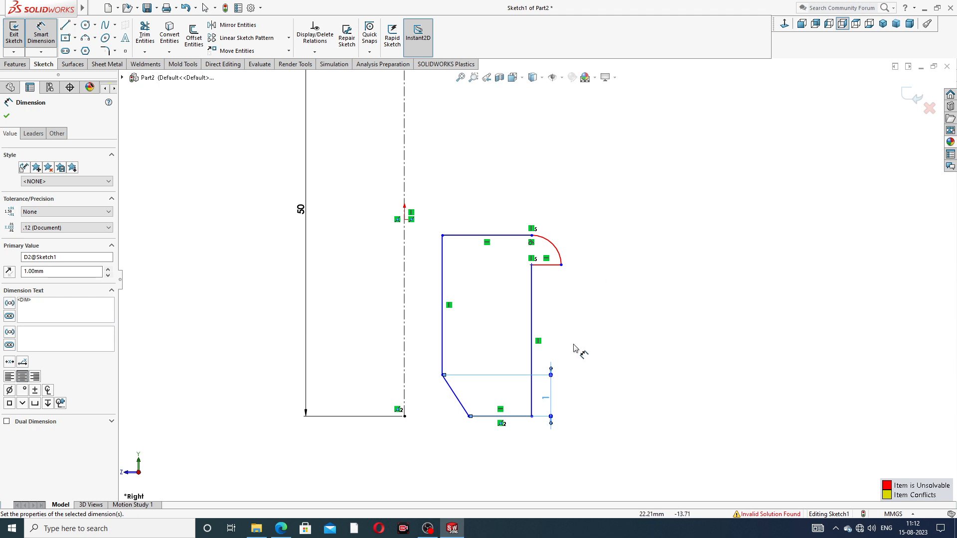
drag(550, 398, 561, 379)
click(598, 332)
right_click(635, 229)
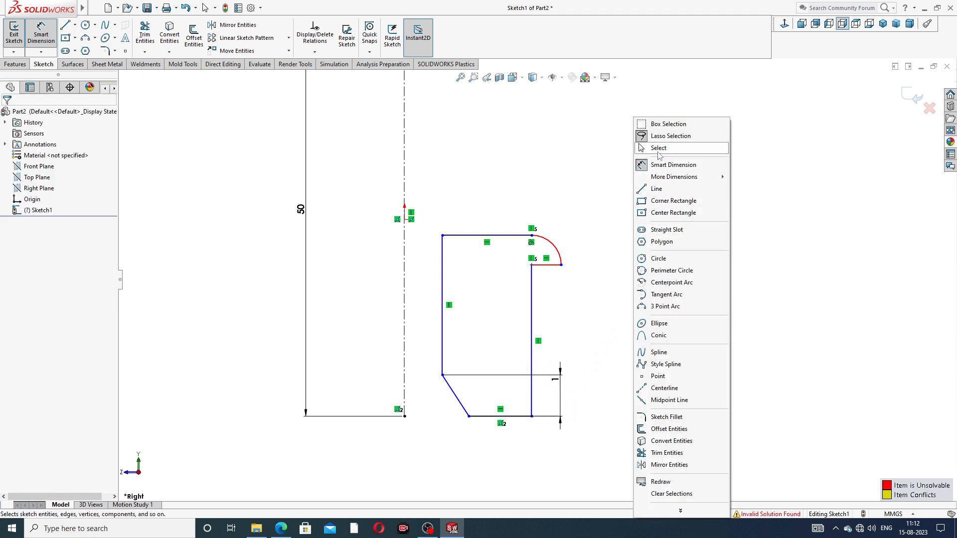
click(658, 148)
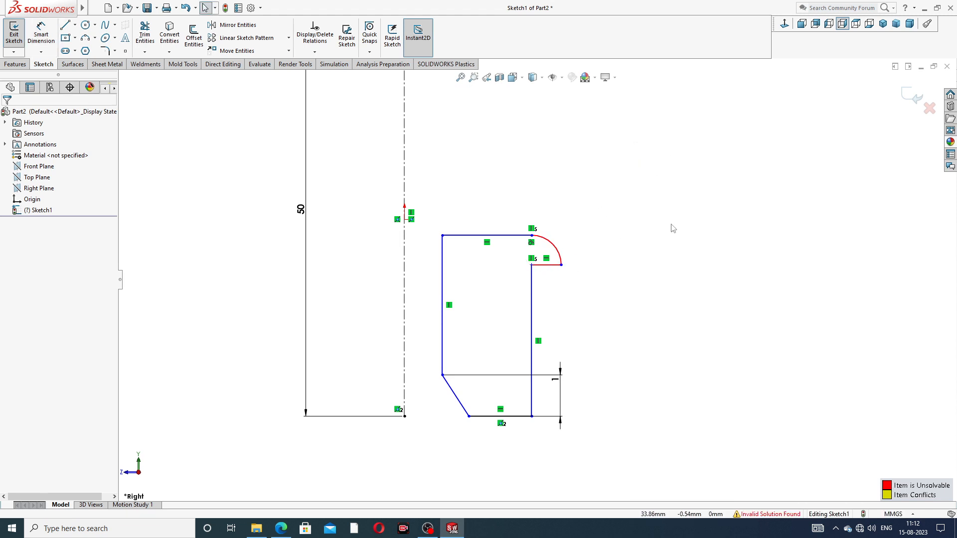
Undo the sloped line's height dimension and the Vertical relation between the arc endpoint and the ledge
key(ctrl+z)
key(ctrl+z)
key(ctrl+z)
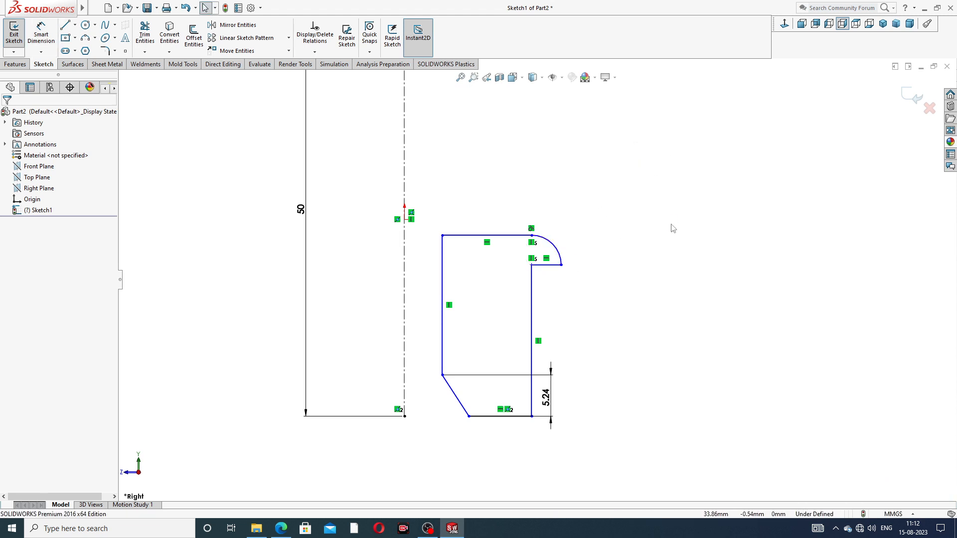
key(ctrl+z)
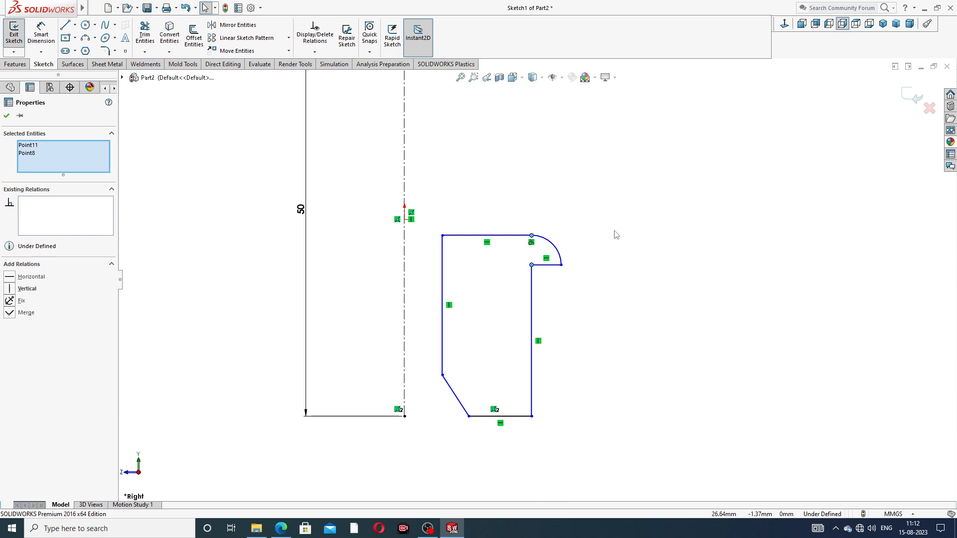
Widen the profile by moving its outer vertical line, together with the ledge and arc, farther from the centerline
drag(533, 268, 559, 236)
click(628, 246)
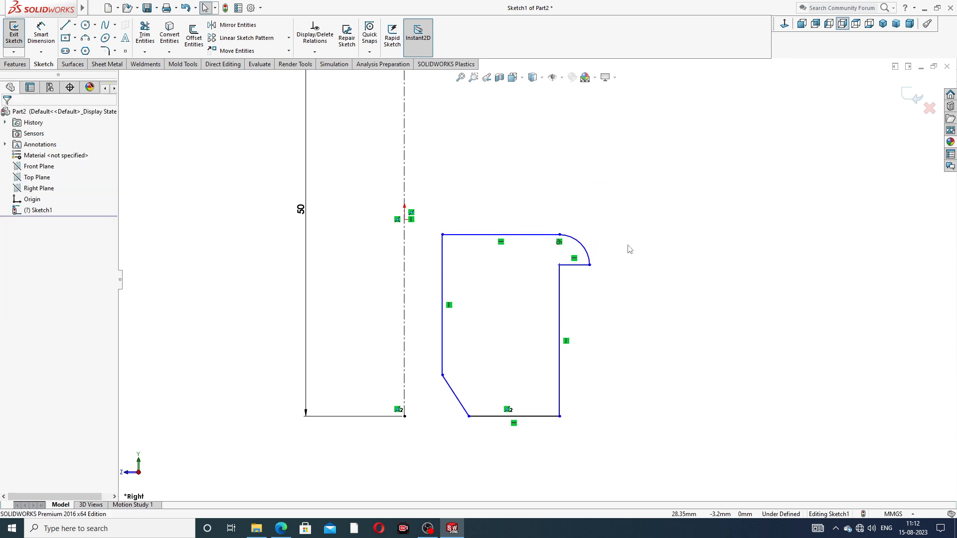
scroll(560, 270, down, 5)
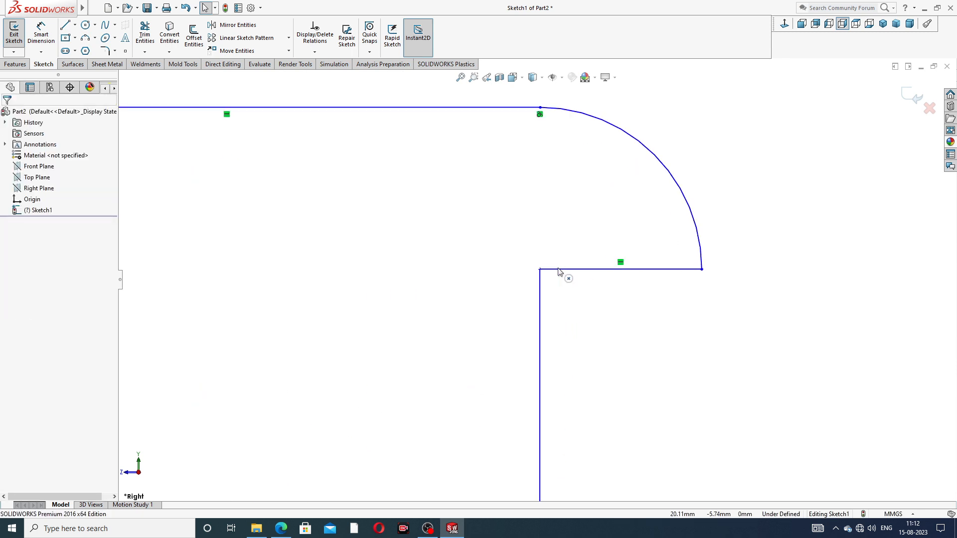
scroll(562, 316, up, 6)
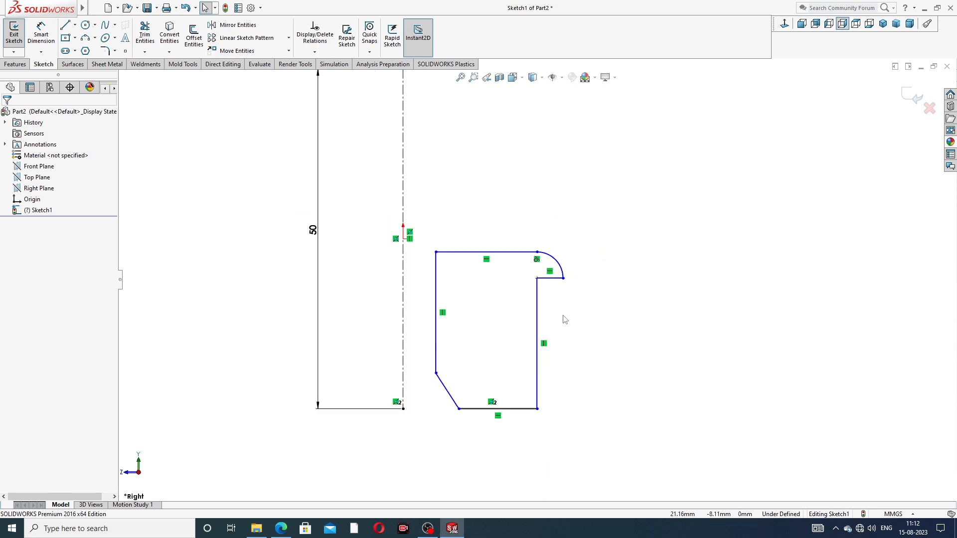
Try again to give the sloped corner line a 1 mm vertical height dimension, and undo it
click(39, 43)
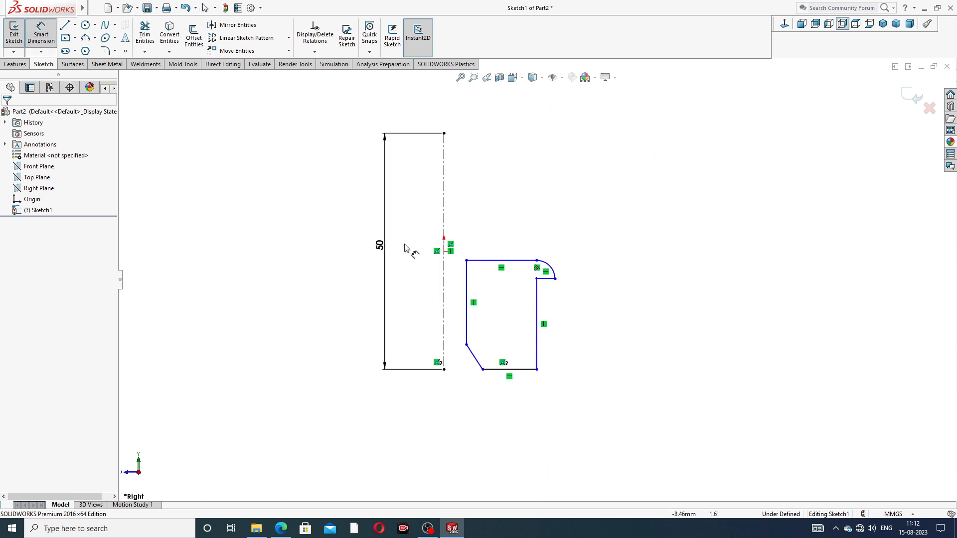
click(472, 355)
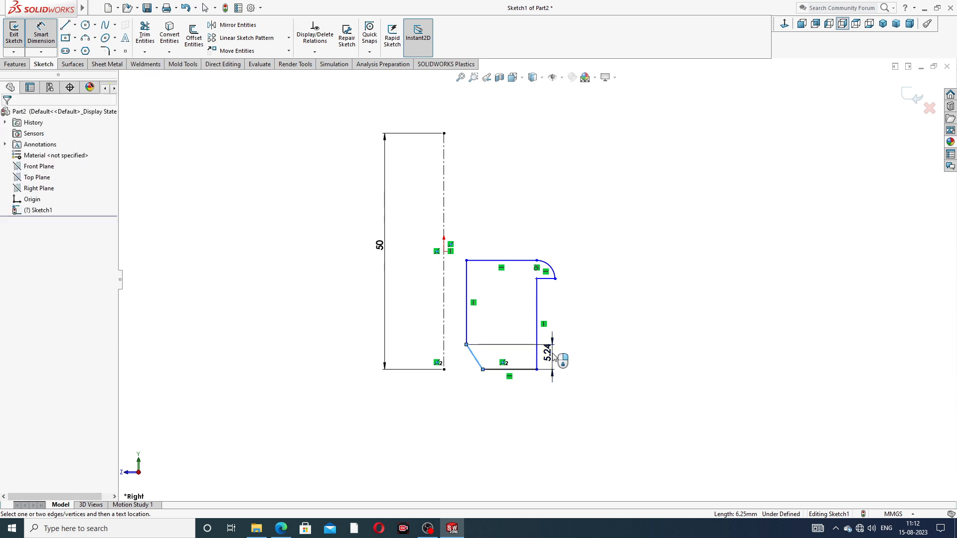
click(549, 356)
text(1)
key(Return)
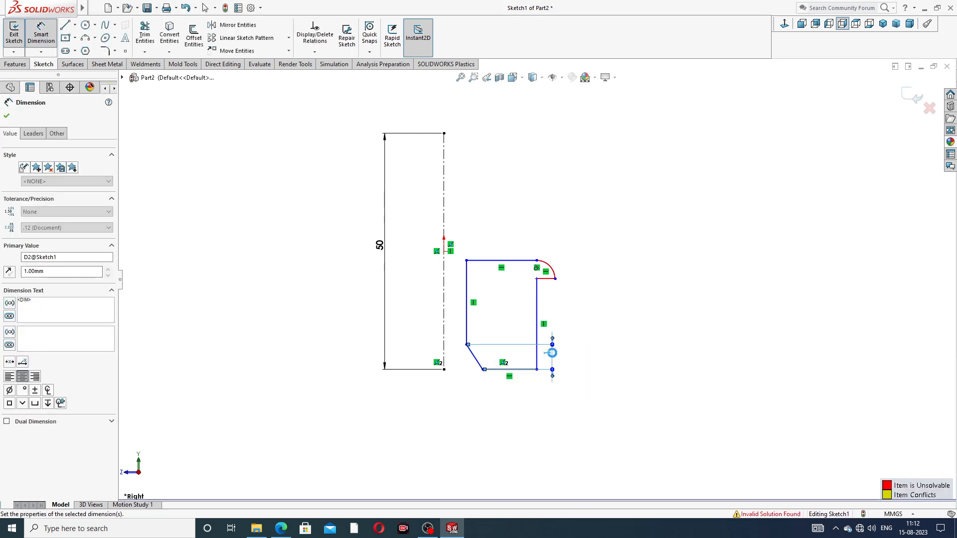
right_click(635, 191)
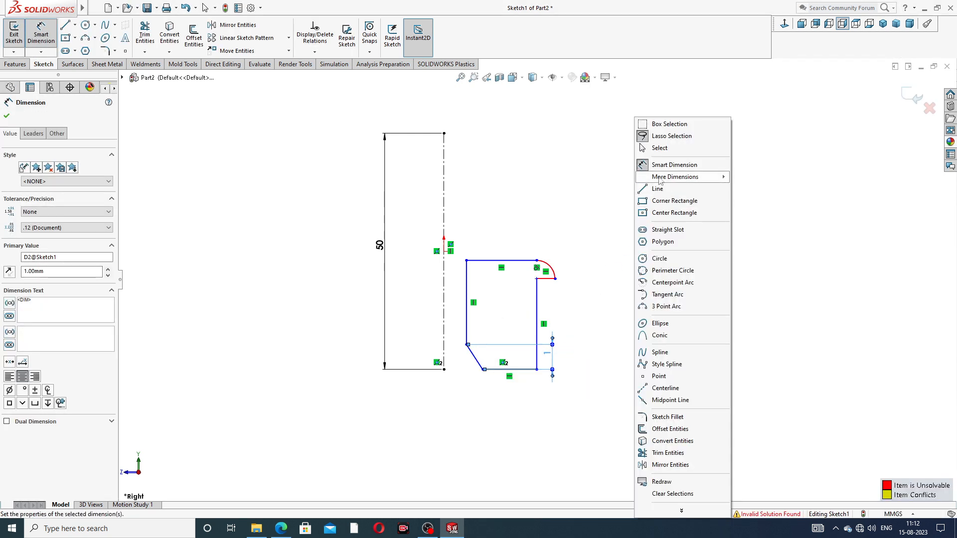
click(643, 149)
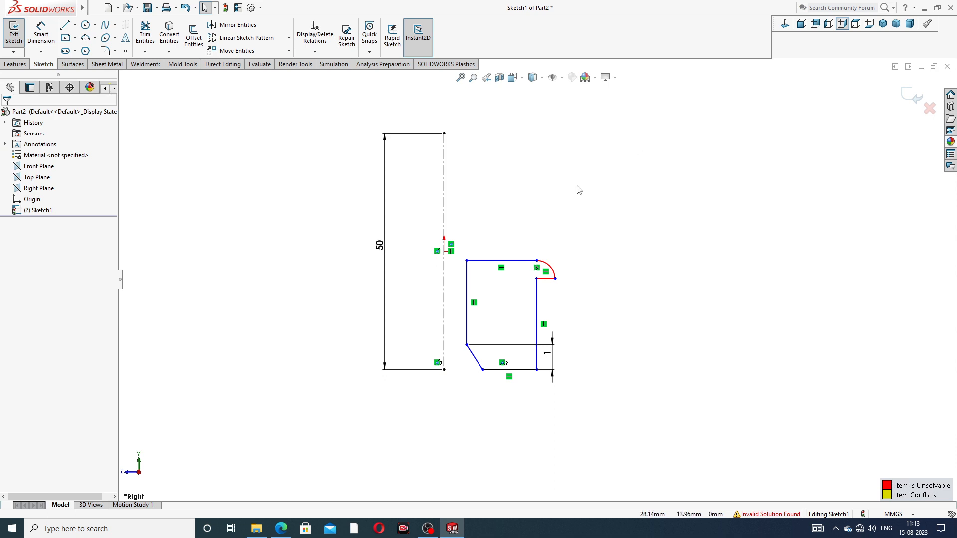
key(ctrl+z)
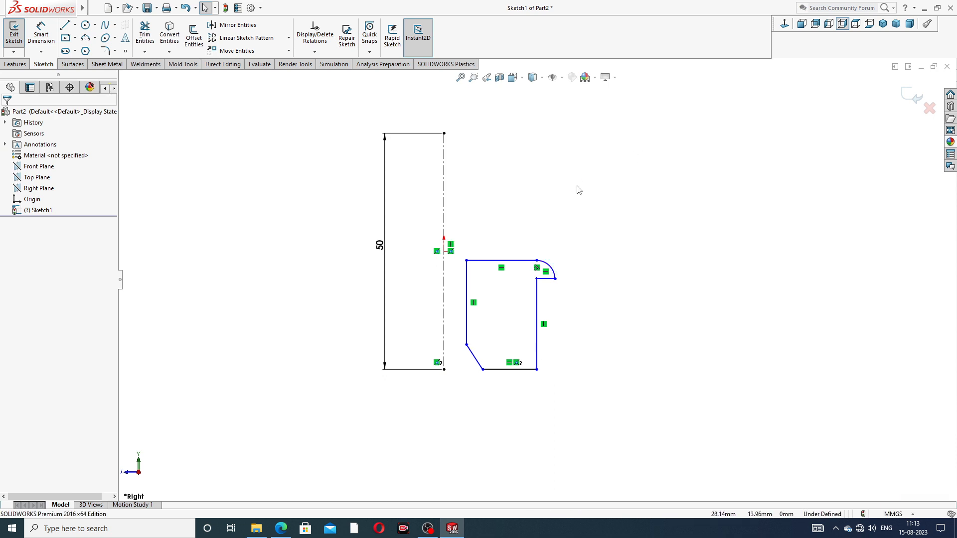
Delete the profile's outer vertical line and move the ledge's inner end outward to about X 22.1, Y -5.8 mm
scroll(579, 268, down, 3)
click(545, 262)
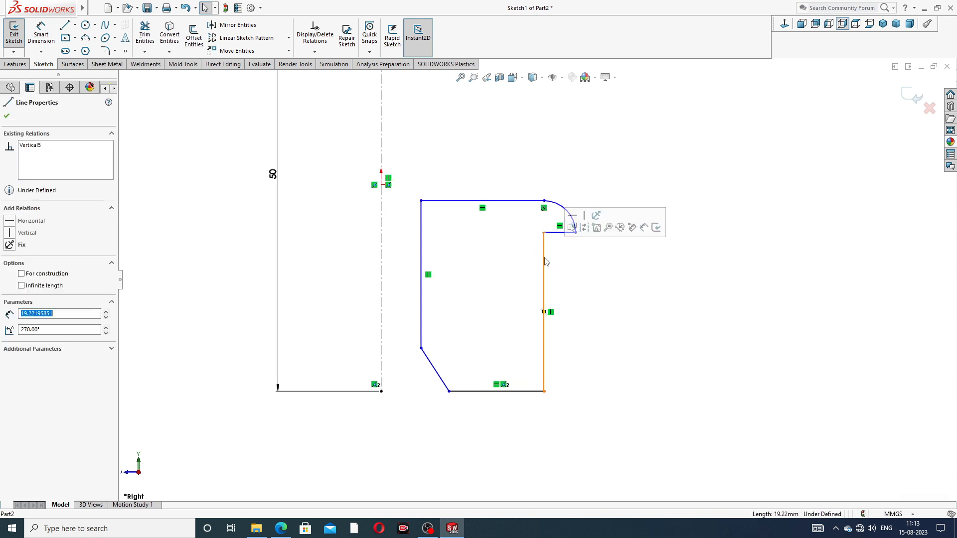
key(Delete)
drag(545, 234, 565, 234)
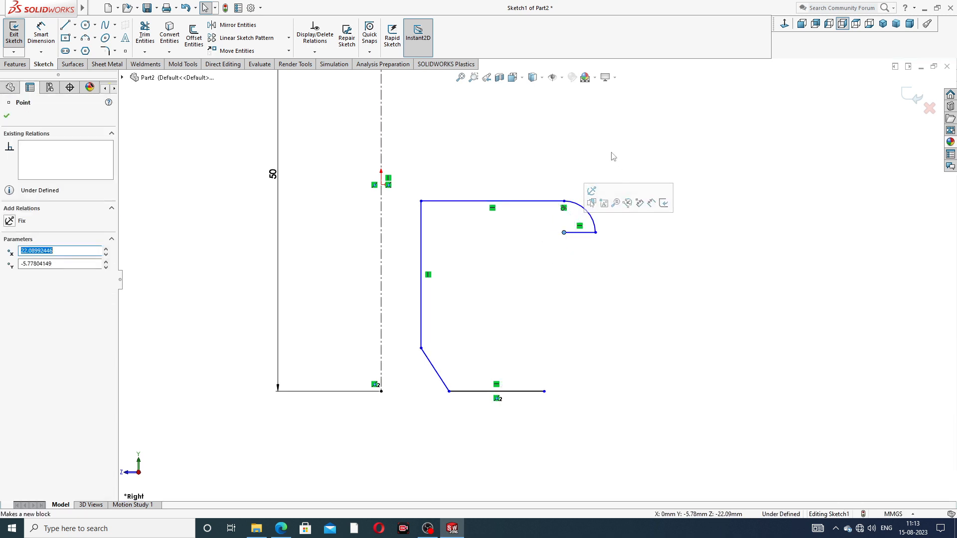
Delete the short ledge line and move the arc's free end to about X 25.5, Y -5.3 mm
click(583, 233)
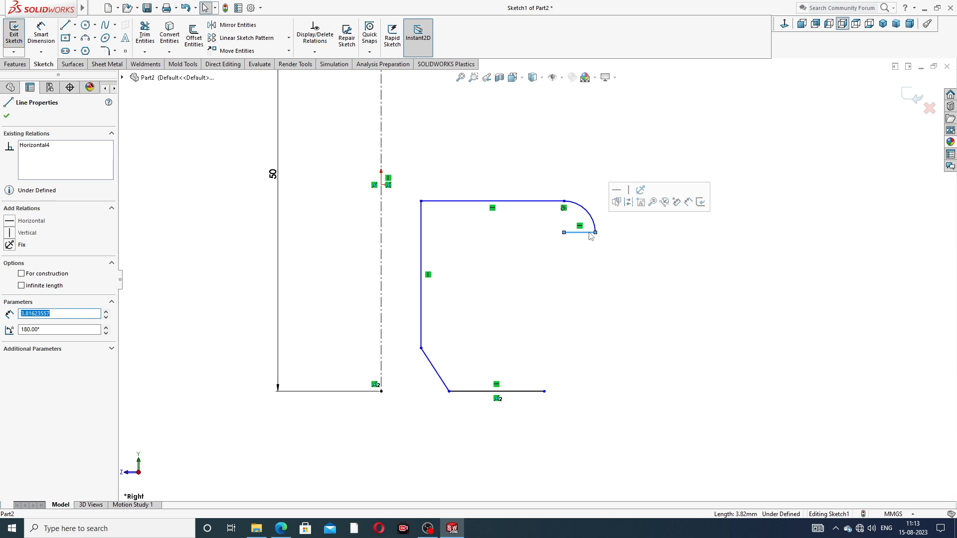
key(Delete)
mouse_move(596, 233)
mouse_down()
mouse_move(593, 215)
mouse_move(592, 229)
mouse_up()
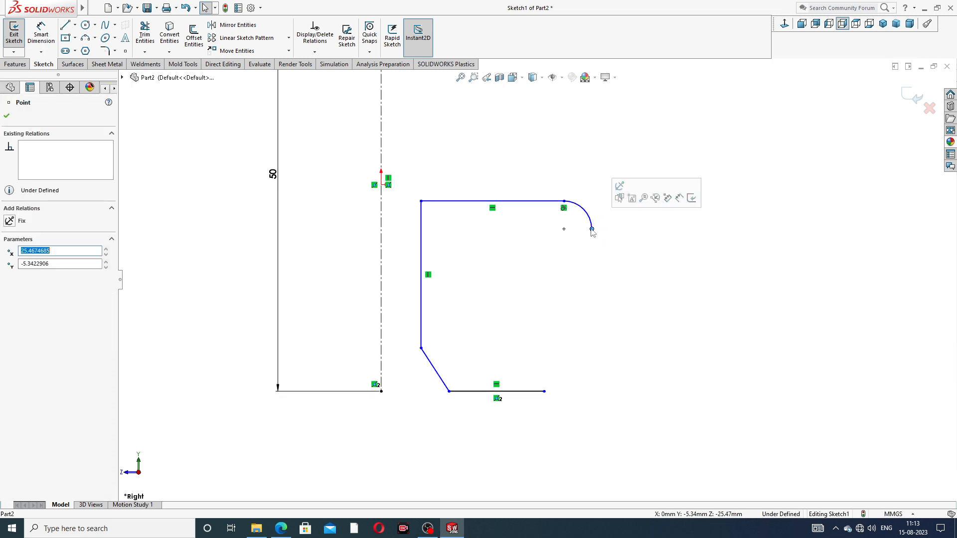
Close the profile with a horizontal ledge inward from the arc's free end and a line down to the base line's outer end
click(173, 146)
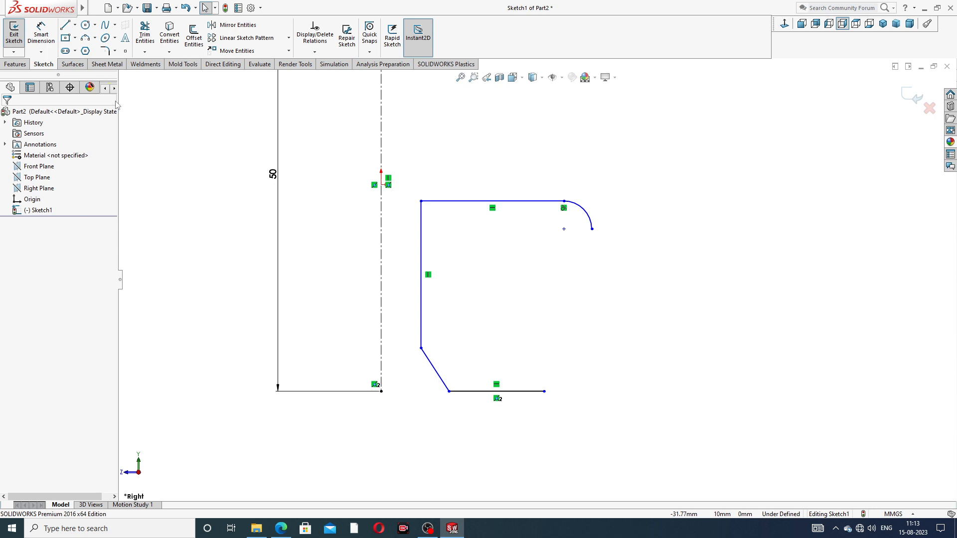
click(67, 26)
click(591, 229)
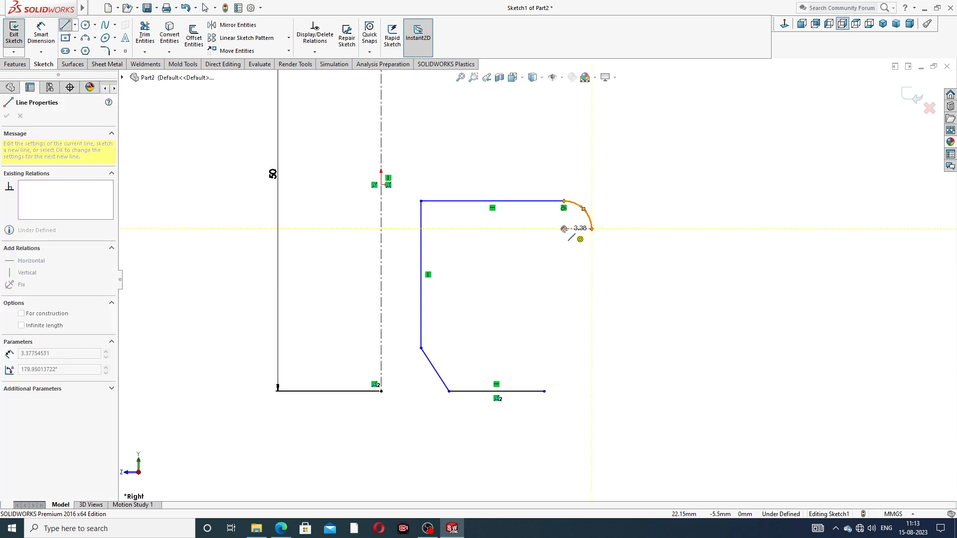
click(556, 228)
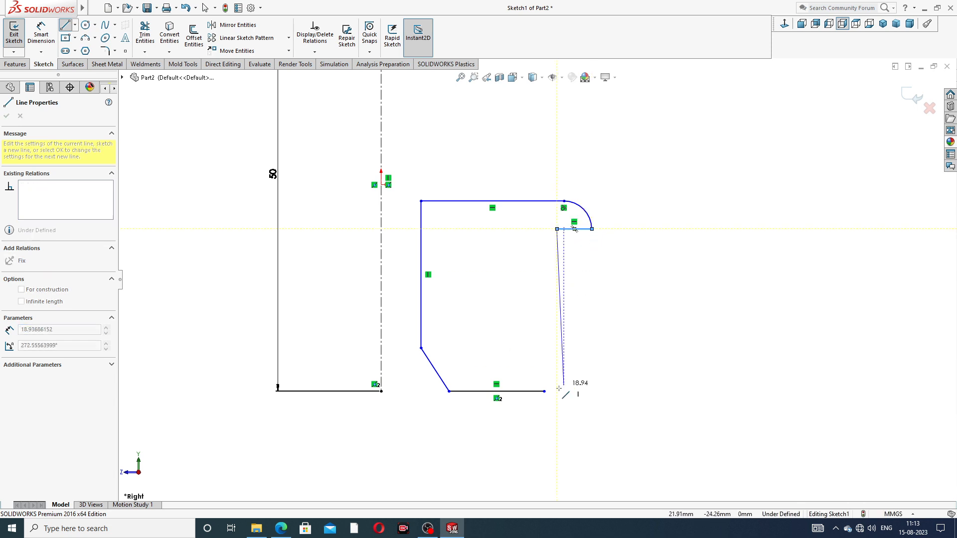
click(544, 393)
right_click(622, 303)
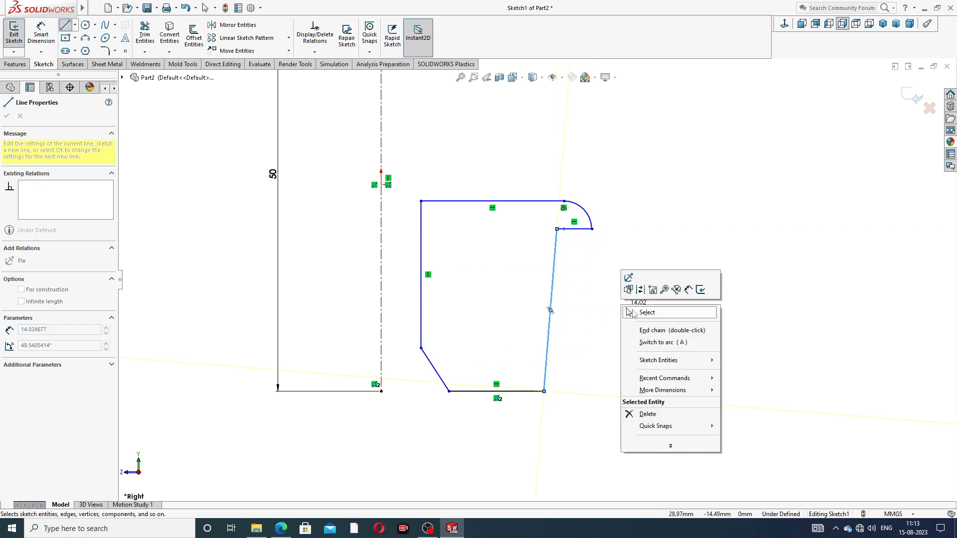
click(630, 312)
Make the profile's slanted outer line vertical
click(552, 294)
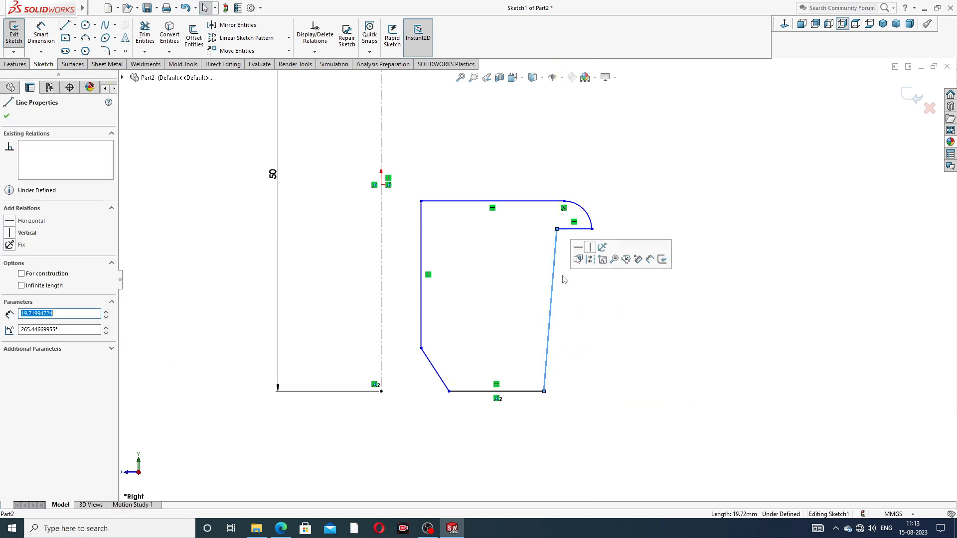
click(591, 253)
click(605, 295)
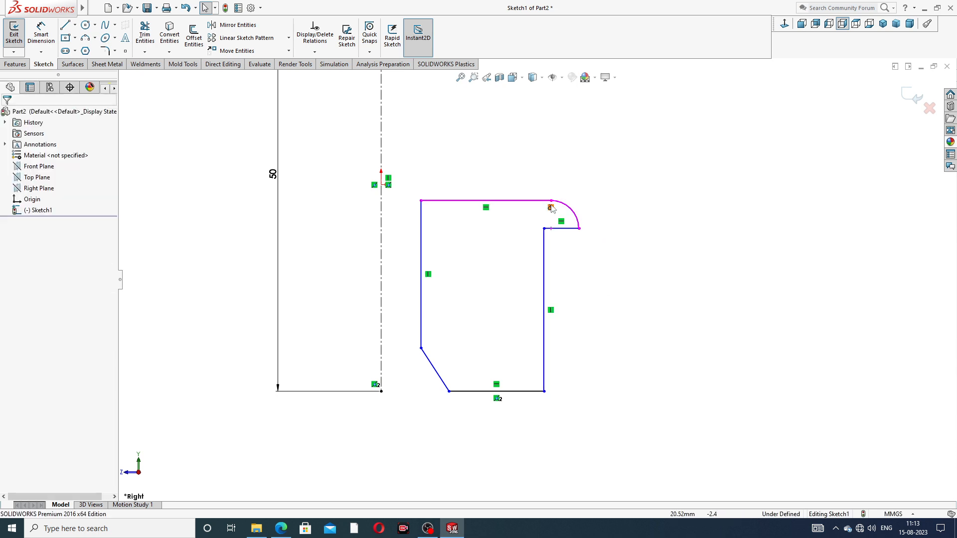
Dimension the sloped corner line's vertical height as 1 mm
key(z)
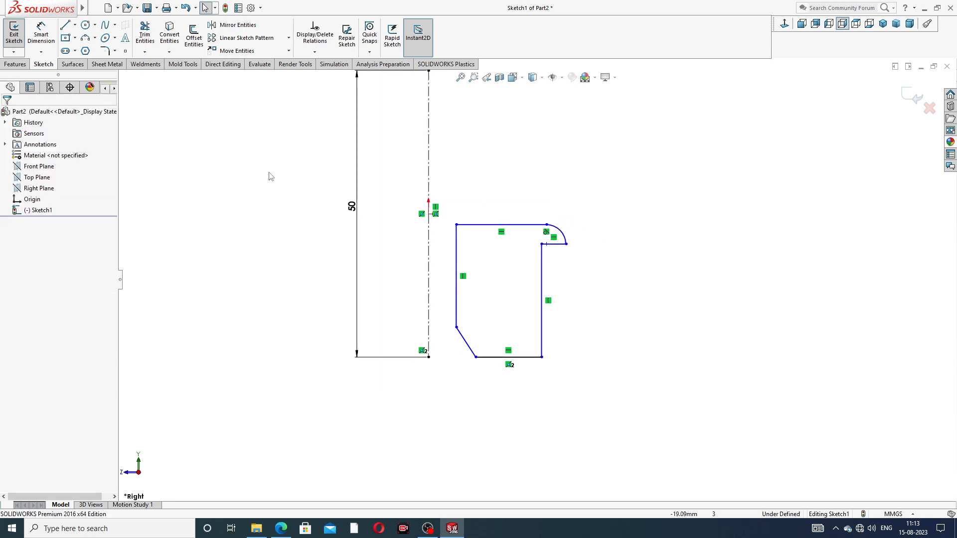
click(41, 34)
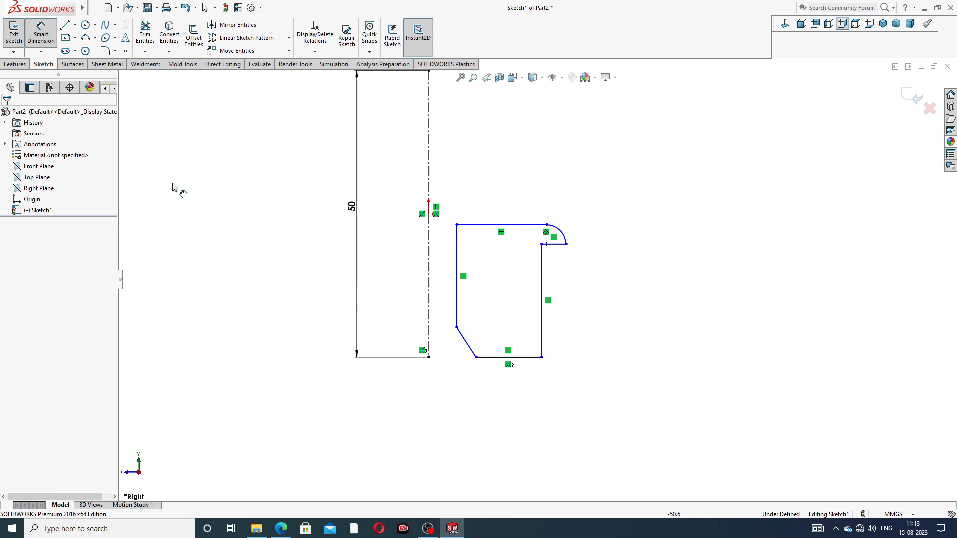
click(464, 339)
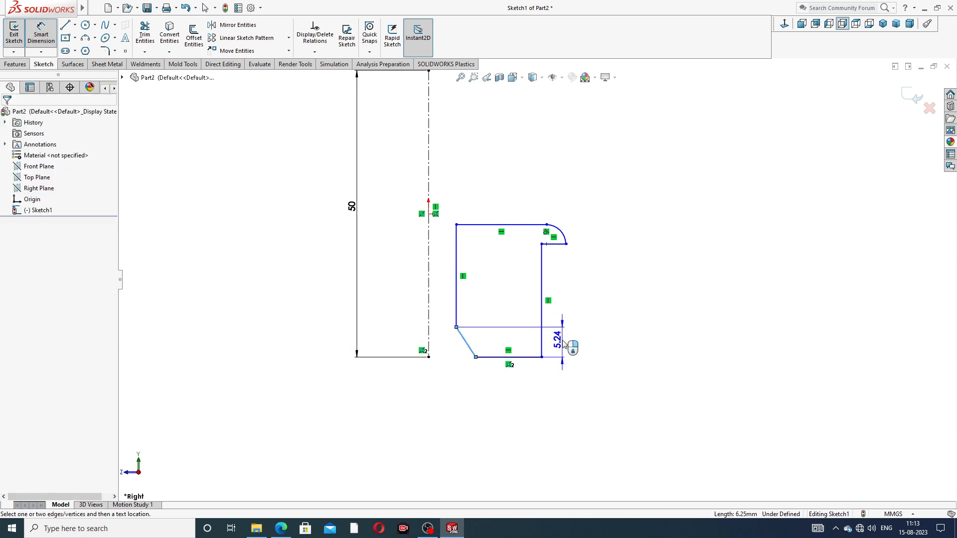
click(565, 341)
text(1)
key(Return)
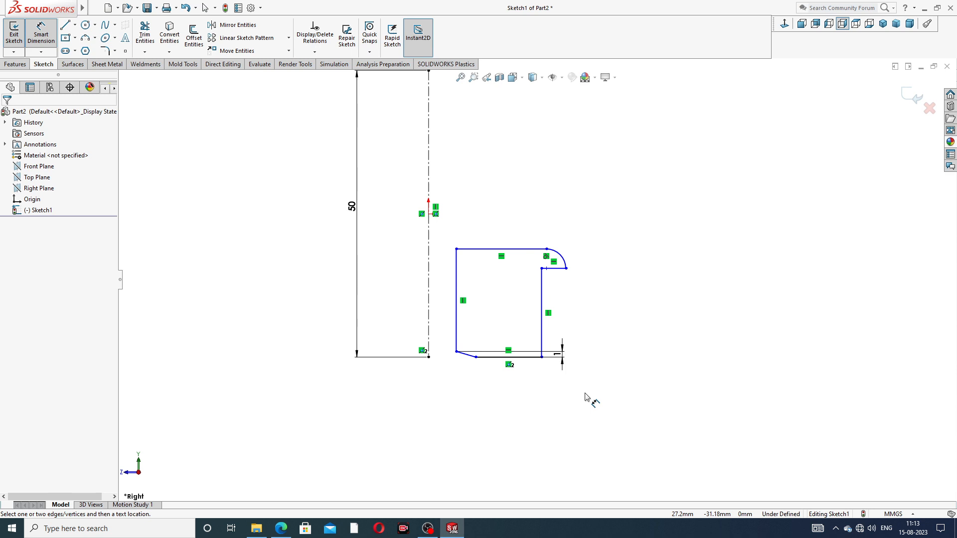
Dimension the profile's overall height between its upper and lower horizontal lines as 12 mm
click(513, 249)
click(514, 357)
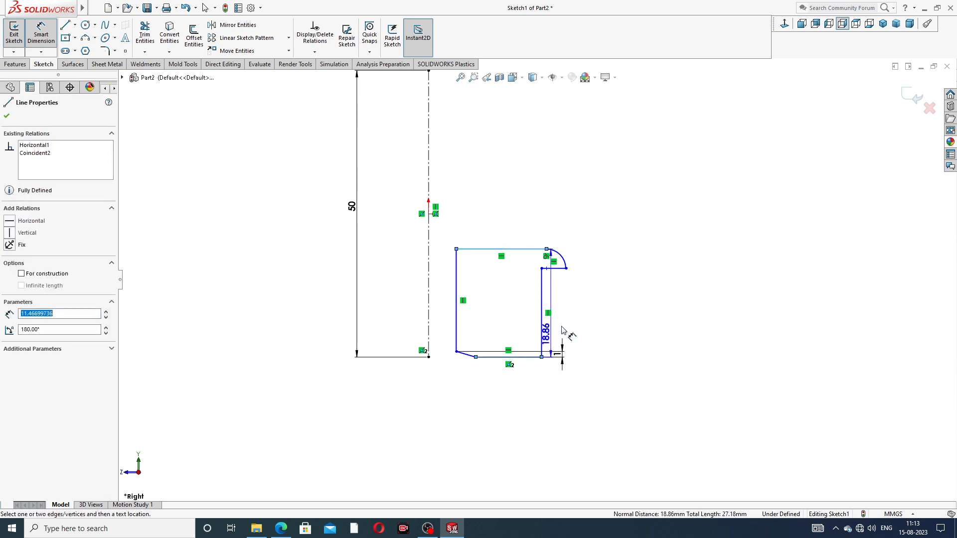
click(601, 307)
text(12)
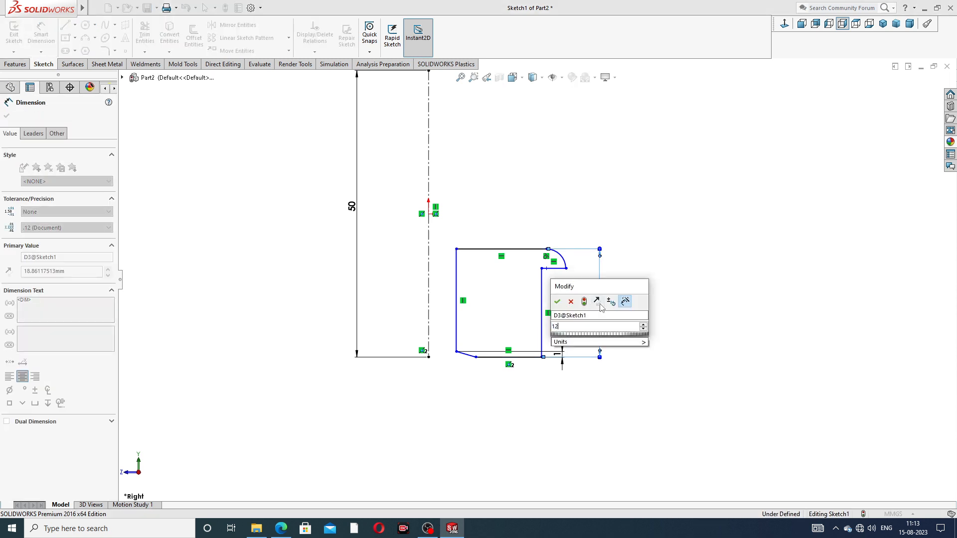
key(Return)
click(663, 296)
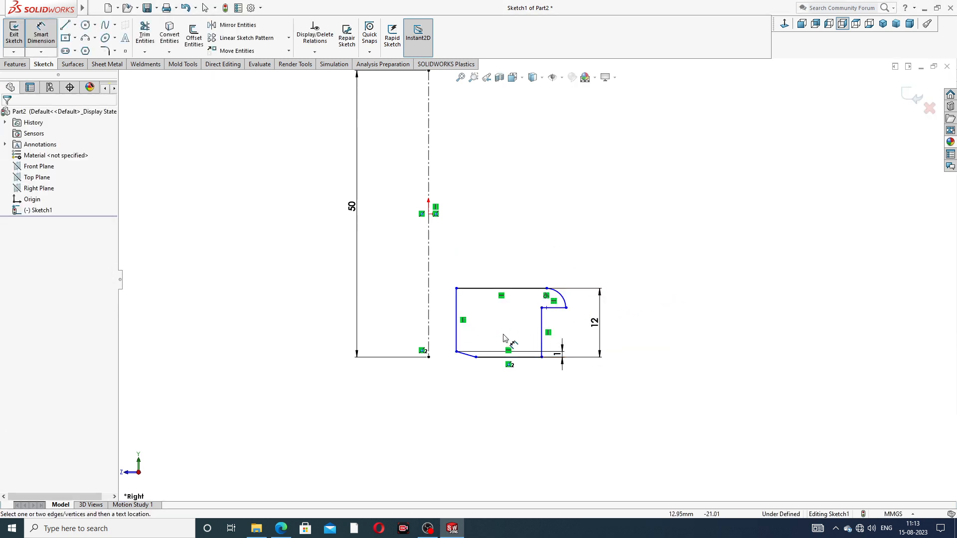
Dimension the distance from the centerline to the arc's outer end as 20 mm
scroll(506, 338, down, 2)
click(597, 293)
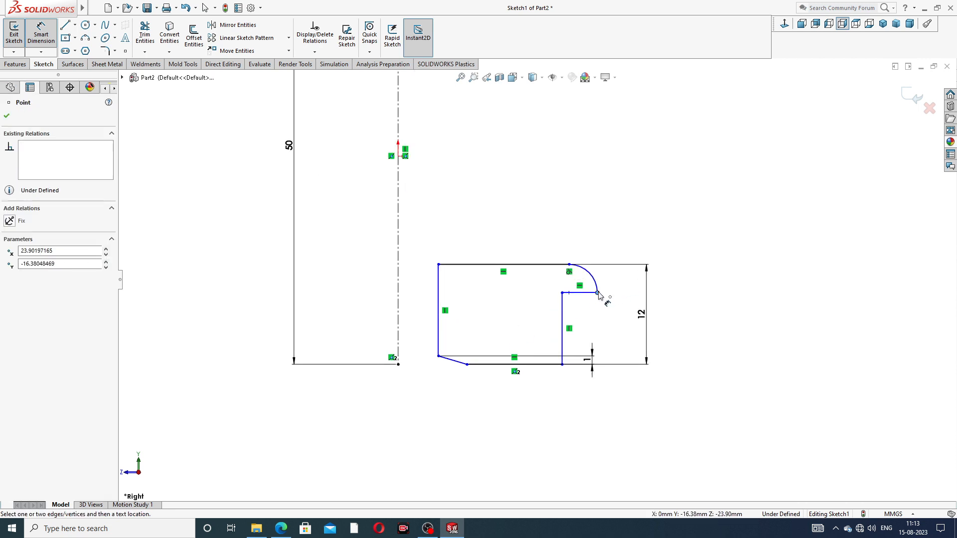
click(398, 302)
click(499, 234)
text(20)
key(Return)
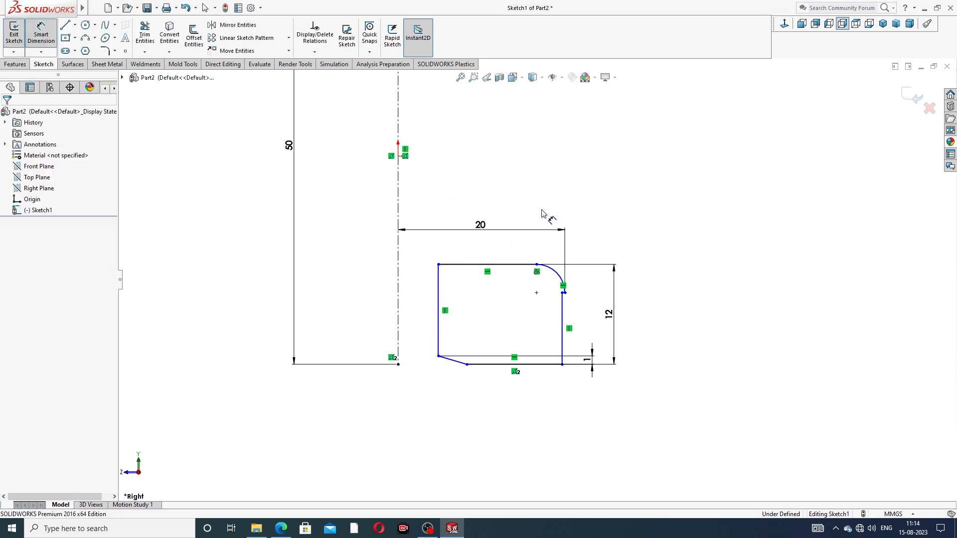
Dimension the distance from the centerline to the profile's outer vertical line as 18 mm
scroll(563, 294, down, 5)
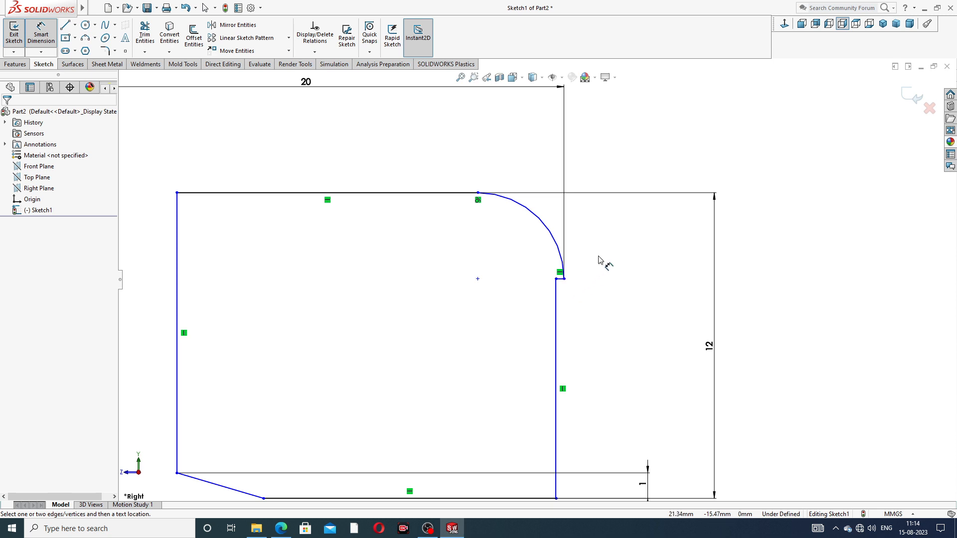
click(557, 304)
scroll(399, 312, up, 4)
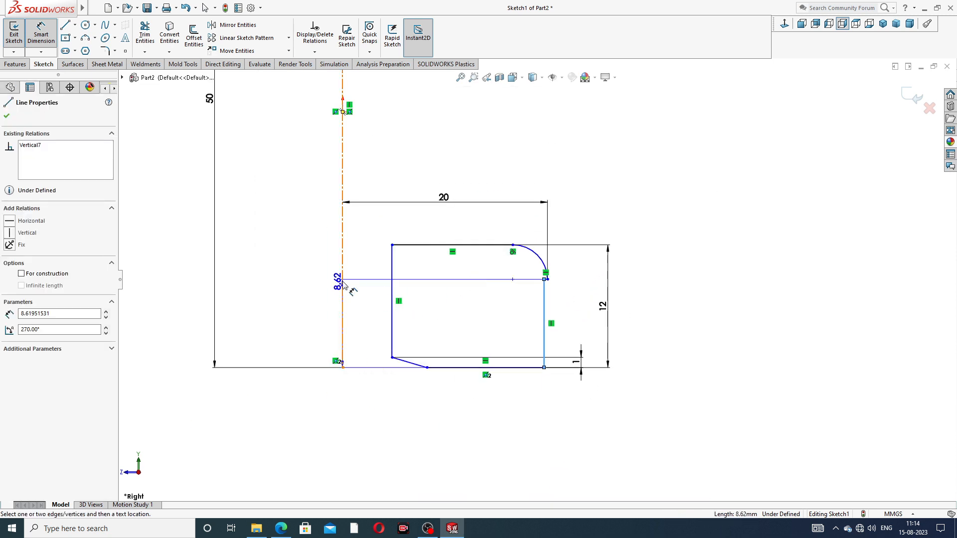
click(342, 272)
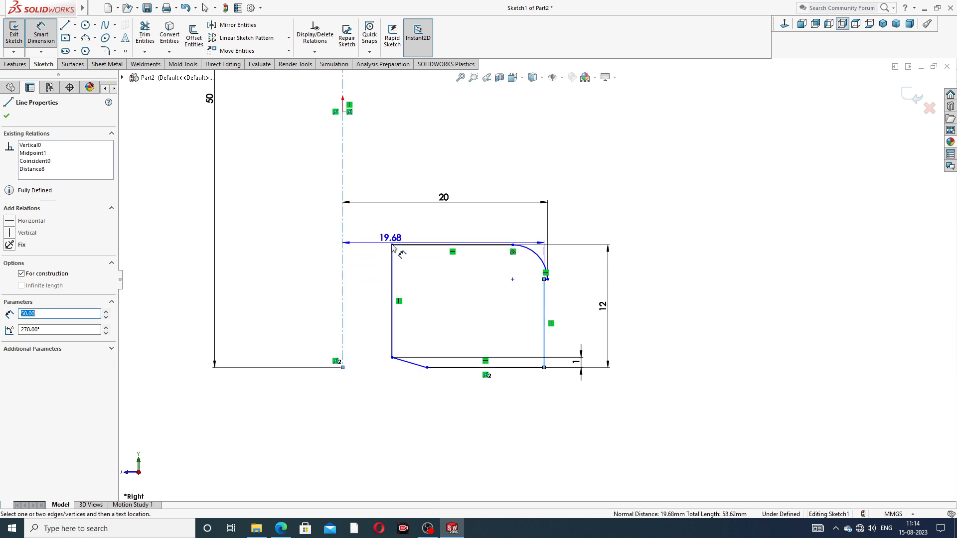
click(411, 224)
text(18)
key(Return)
click(465, 294)
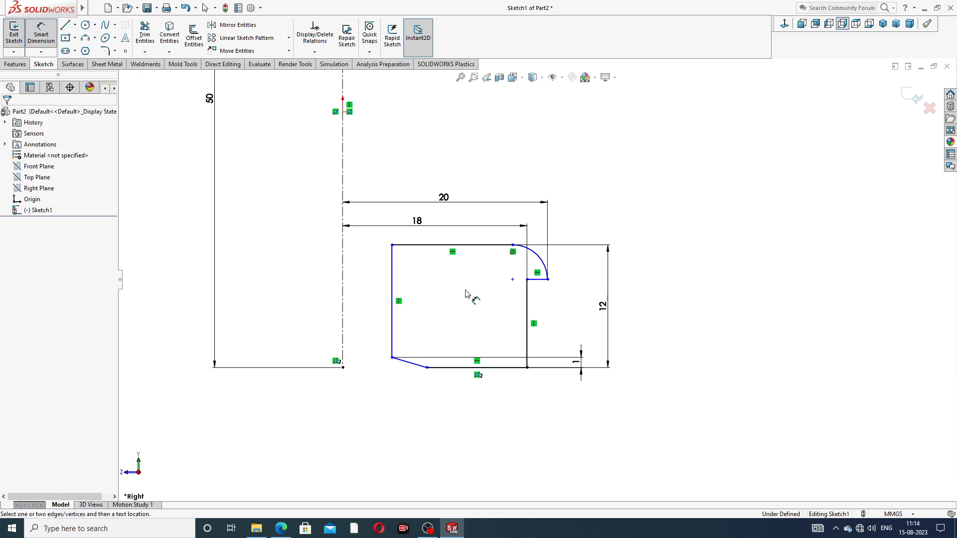
Dimension the distance from the centerline to the profile's inner vertical line as 13 mm
click(392, 274)
click(343, 263)
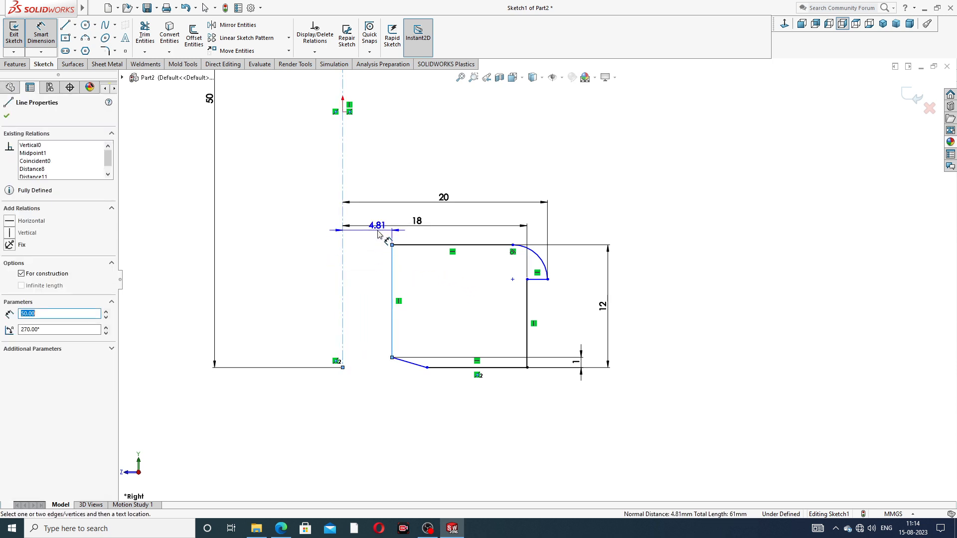
click(371, 255)
text(13)
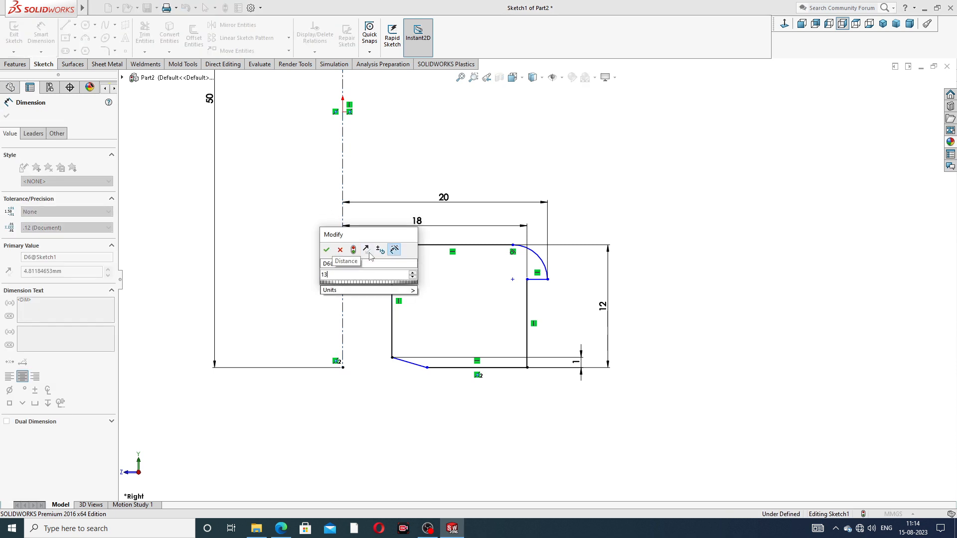
key(Return)
click(586, 219)
Move the sloped corner line's lower end outward past the inner vertical line so it forms a chamfer at the base
right_click(616, 188)
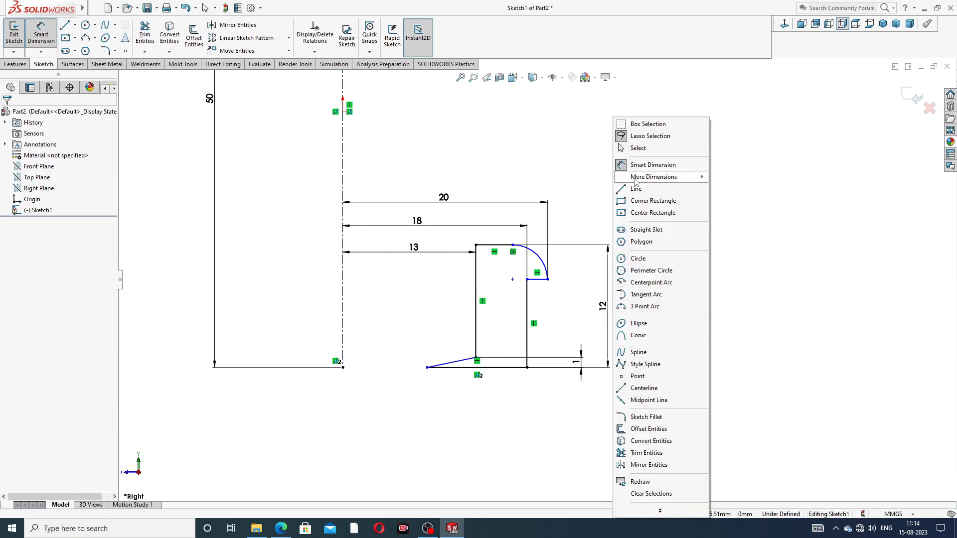
click(638, 148)
drag(427, 370, 493, 371)
click(662, 303)
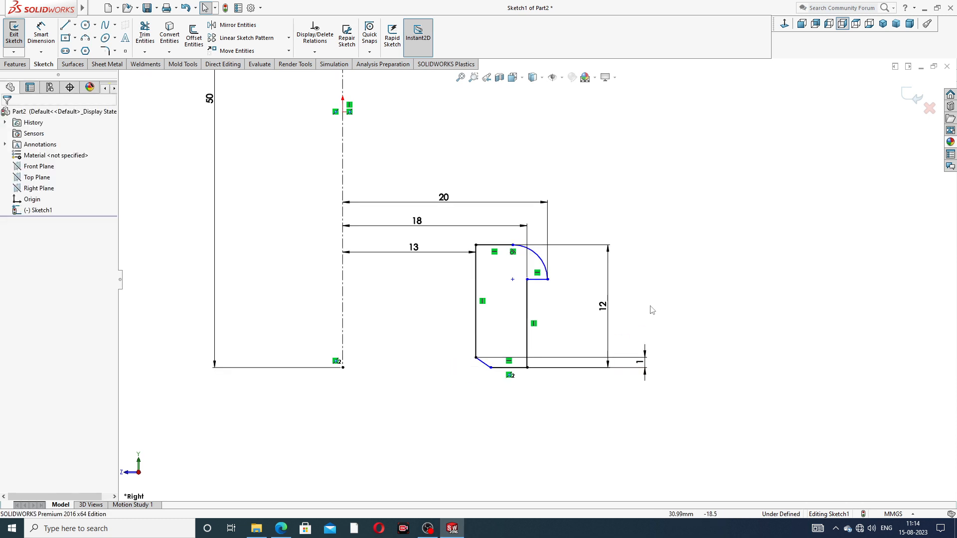
Align the arc's upper endpoint vertically with the ledge's inner end
scroll(512, 271, down, 3)
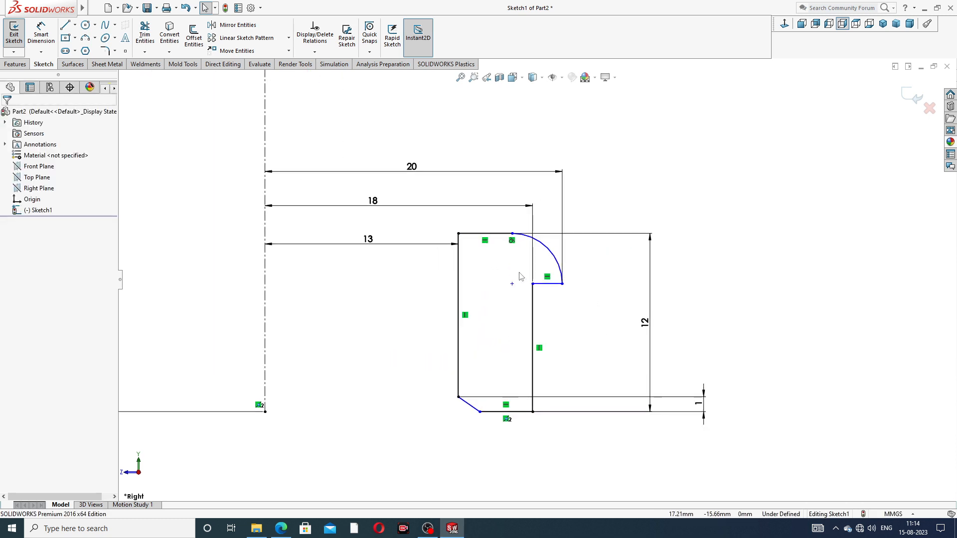
click(512, 234)
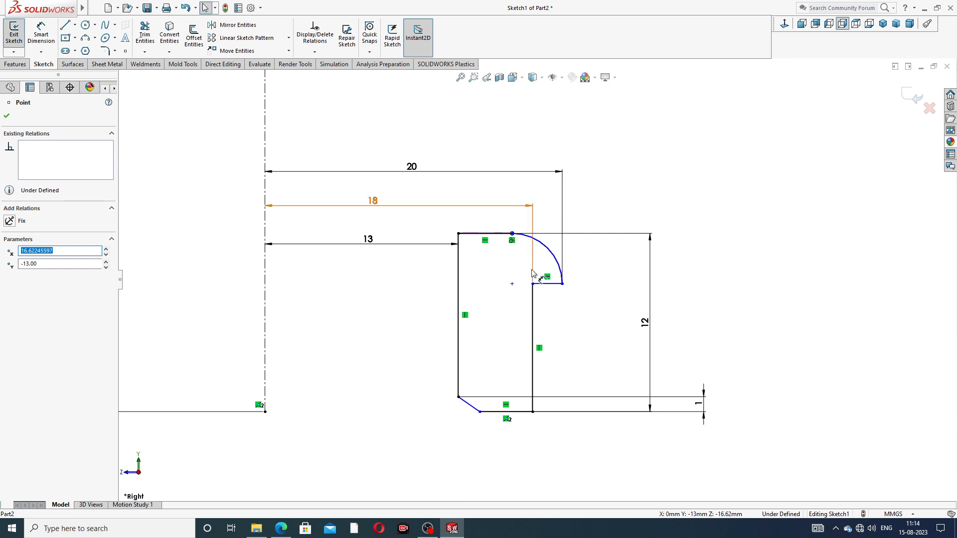
ctrl+click(533, 284)
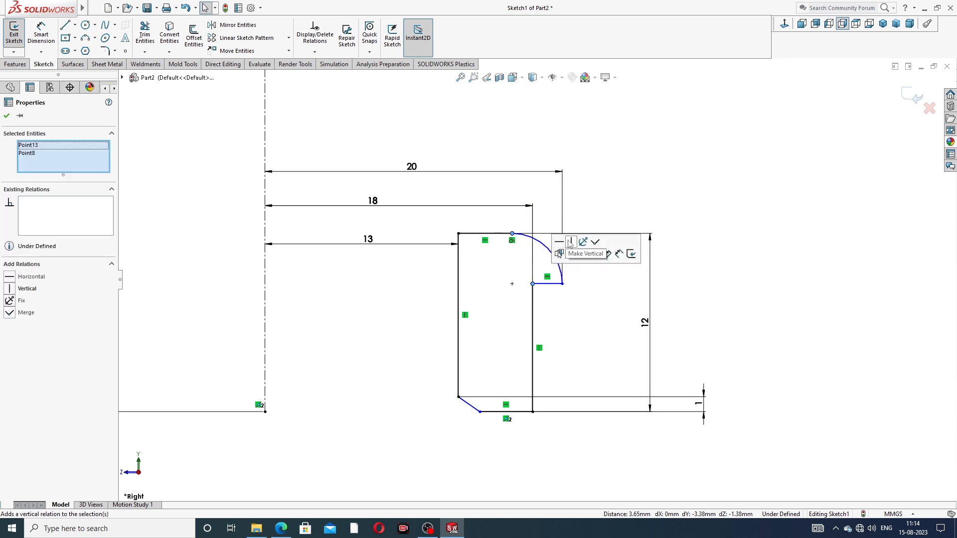
click(571, 243)
click(594, 196)
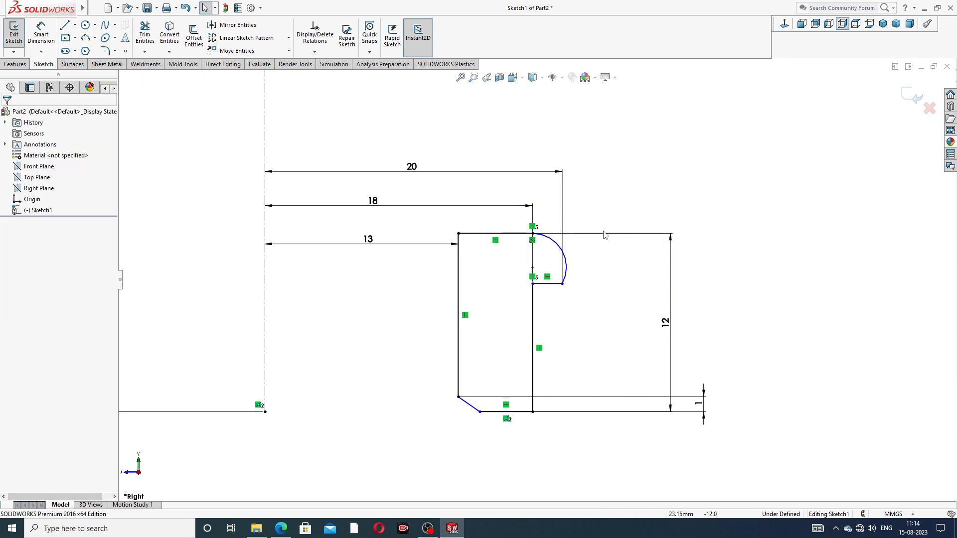
Raise the arc's outer end and the ledge to about Y -15 mm, shaping the arc into roughly a quarter circle
drag(562, 284, 562, 266)
click(551, 274)
scroll(551, 274, down, 5)
scroll(557, 258, up, 4)
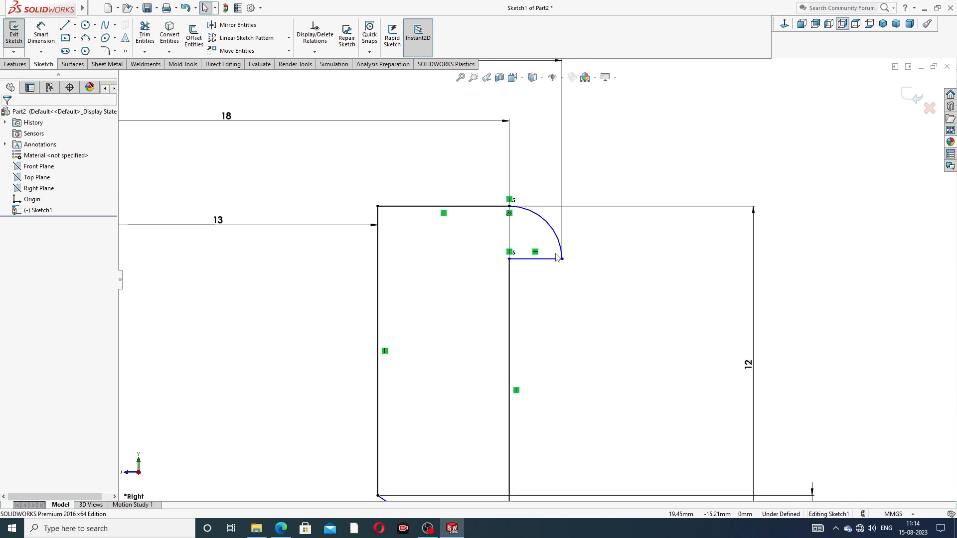
scroll(543, 273, up, 1)
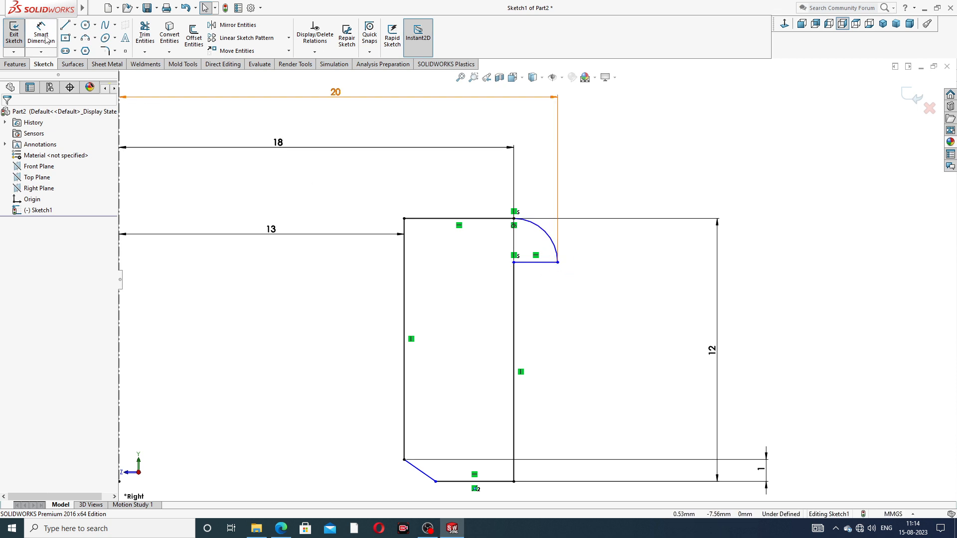
Add a 2 mm radius dimension to the corner arc
click(547, 234)
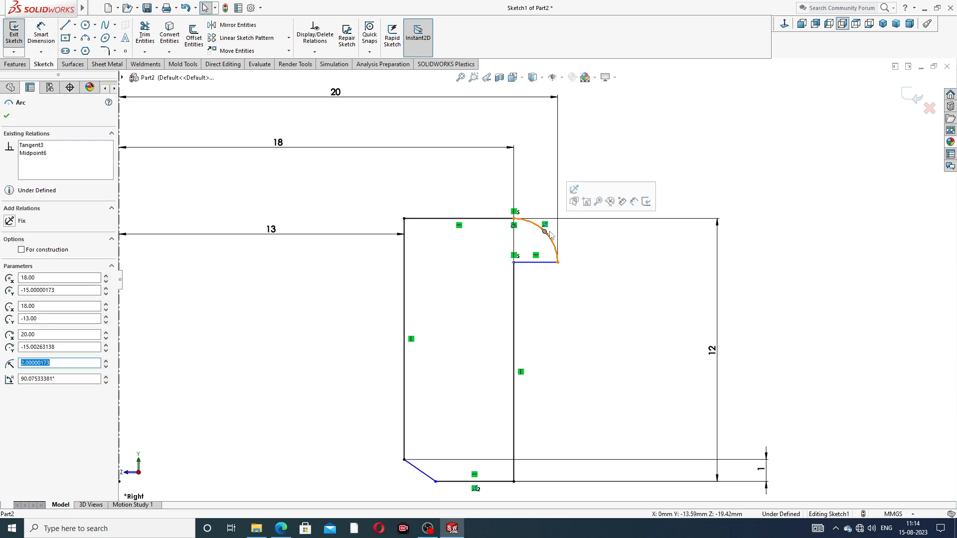
key(Escape)
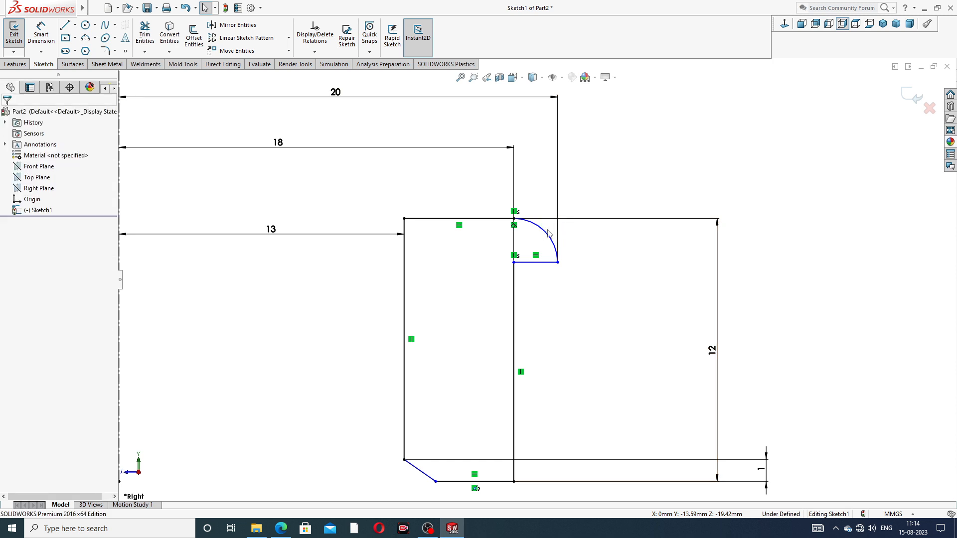
click(48, 44)
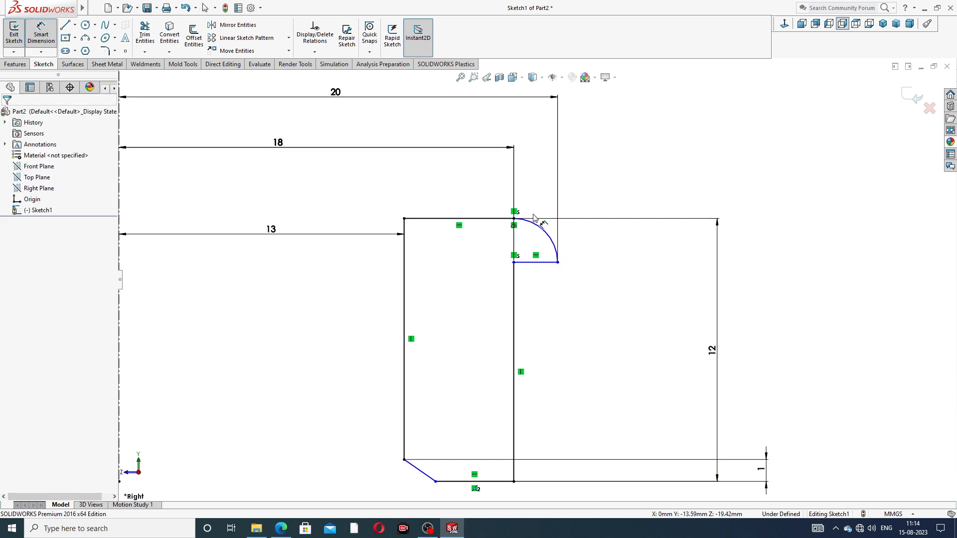
click(546, 230)
click(580, 204)
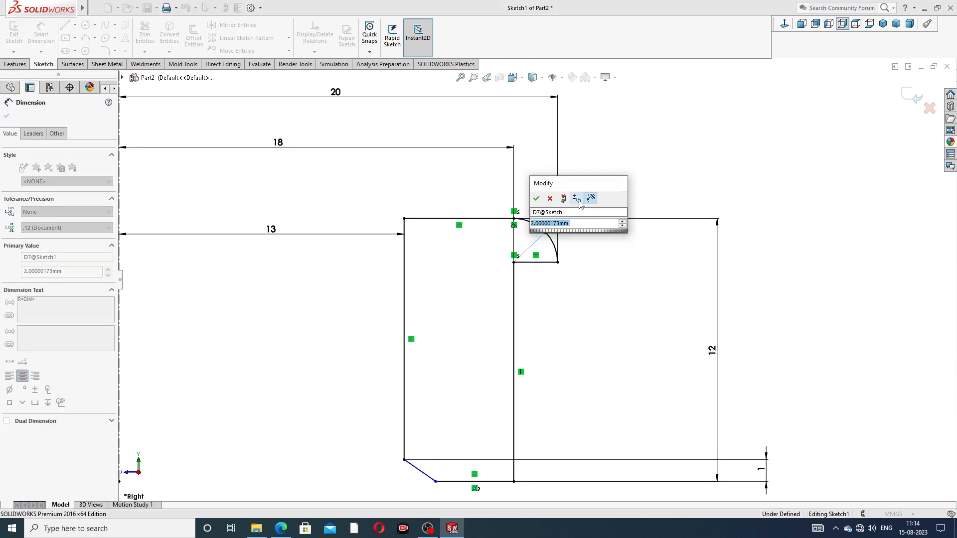
key(Return)
click(604, 188)
scroll(599, 194, up, 3)
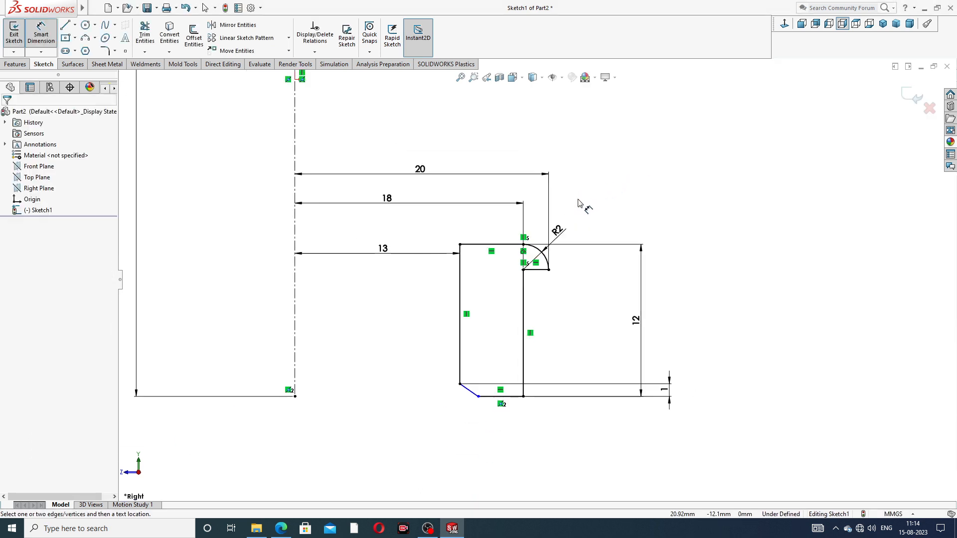
scroll(498, 224, up, 2)
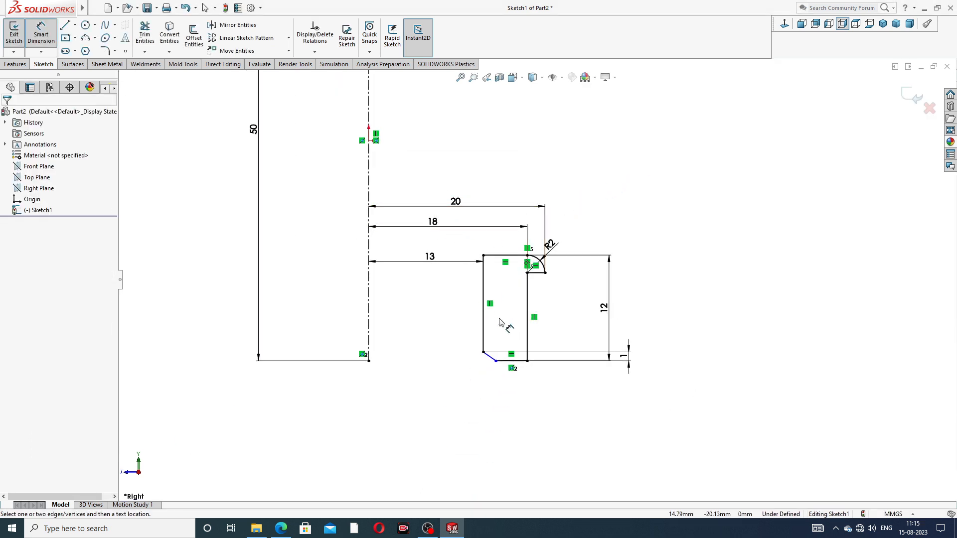
Move the R2 label farther from the arc and lower the 13, 18 and 20 mm dimensions closer to the profile
scroll(494, 325, down, 2)
drag(579, 212, 601, 191)
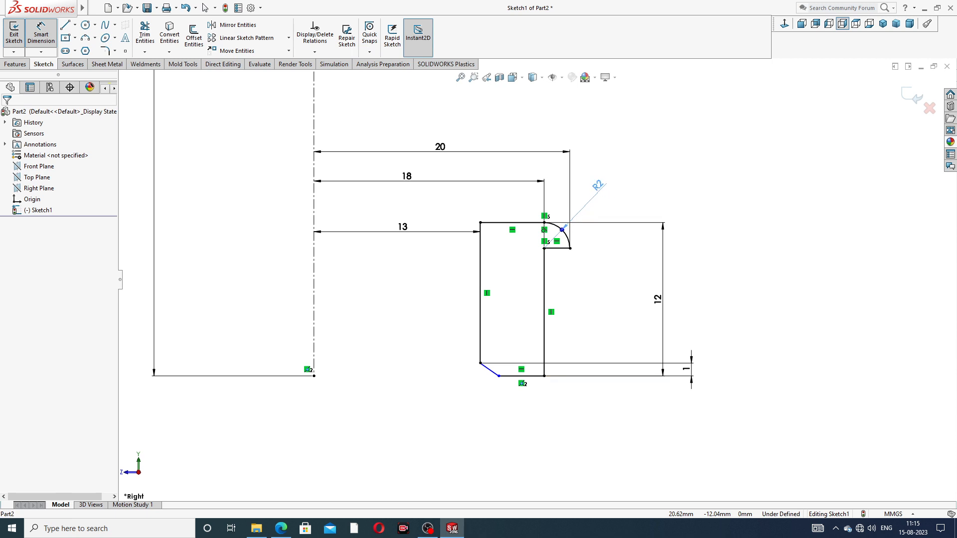
drag(403, 231, 412, 264)
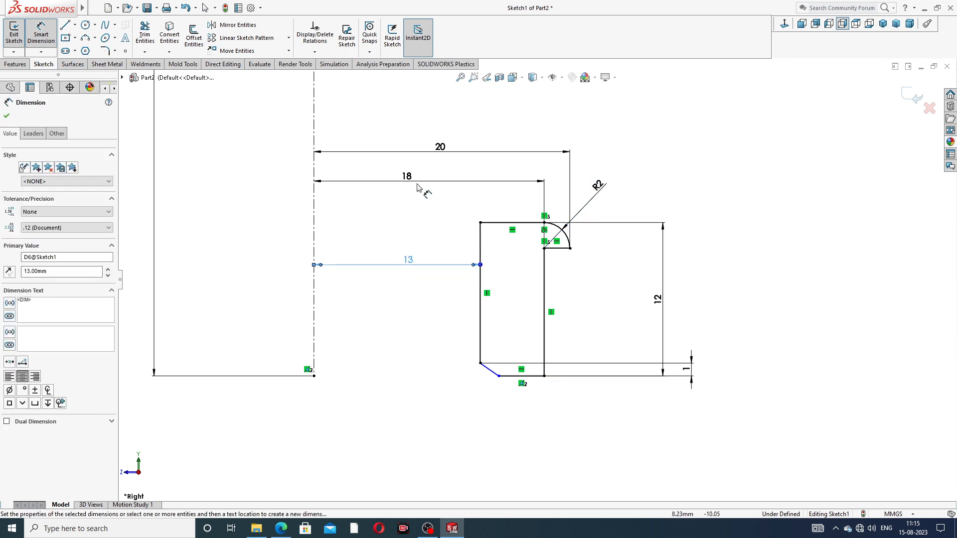
drag(418, 181, 422, 208)
drag(440, 150, 448, 180)
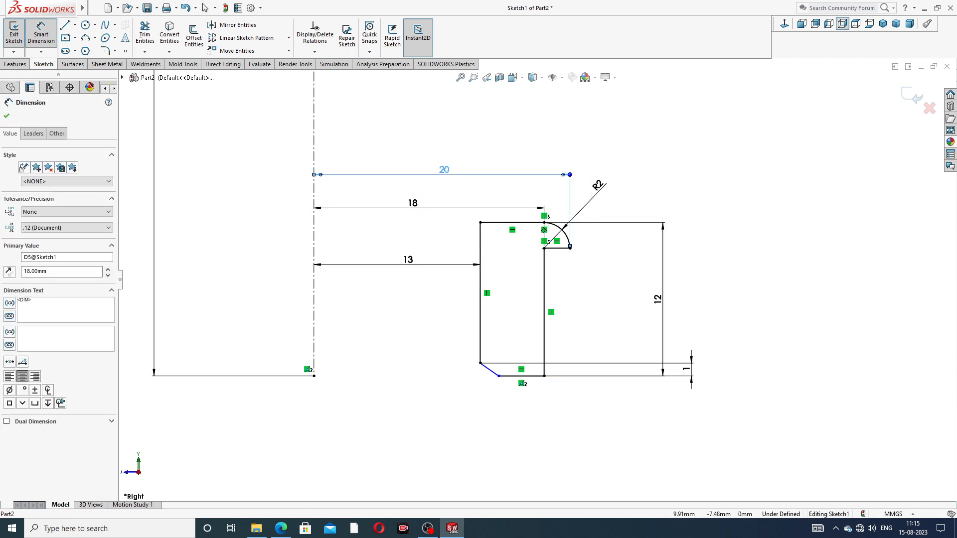
click(669, 145)
Move the vertical 12 mm and 1 mm dimensions closer to the profile's outer side and finish dimensioning
drag(659, 319, 603, 300)
drag(688, 370, 568, 344)
click(662, 343)
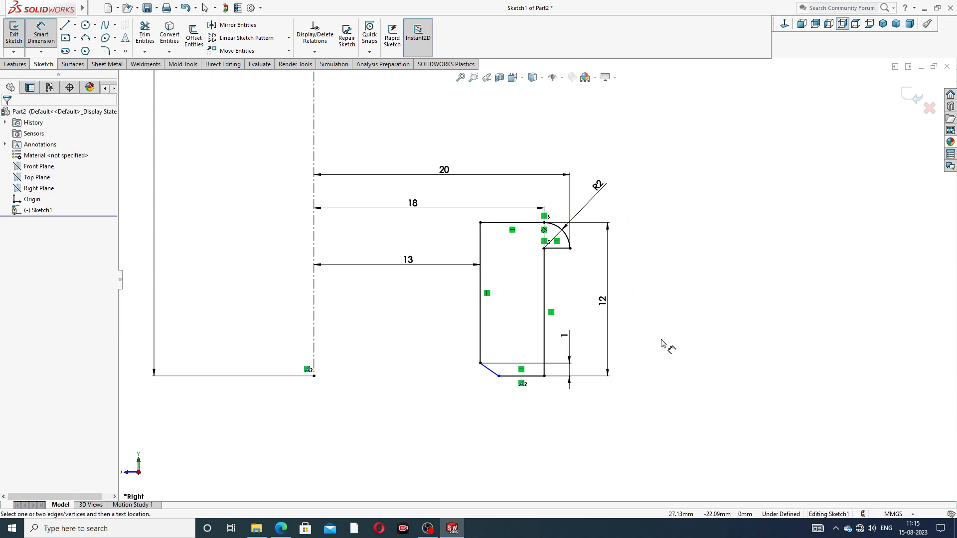
right_click(667, 177)
click(695, 152)
key(z)
key(z)
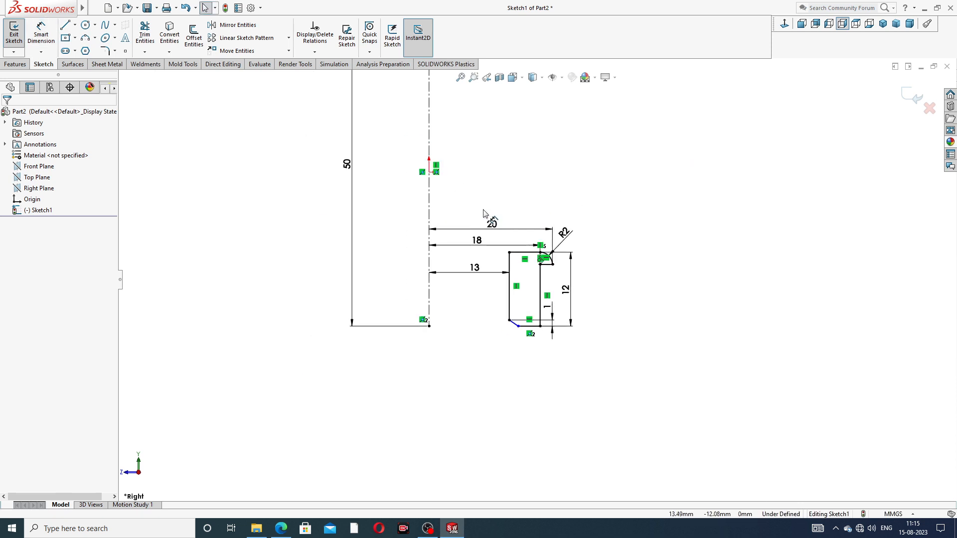
scroll(487, 211, up, 3)
scroll(497, 163, down, 2)
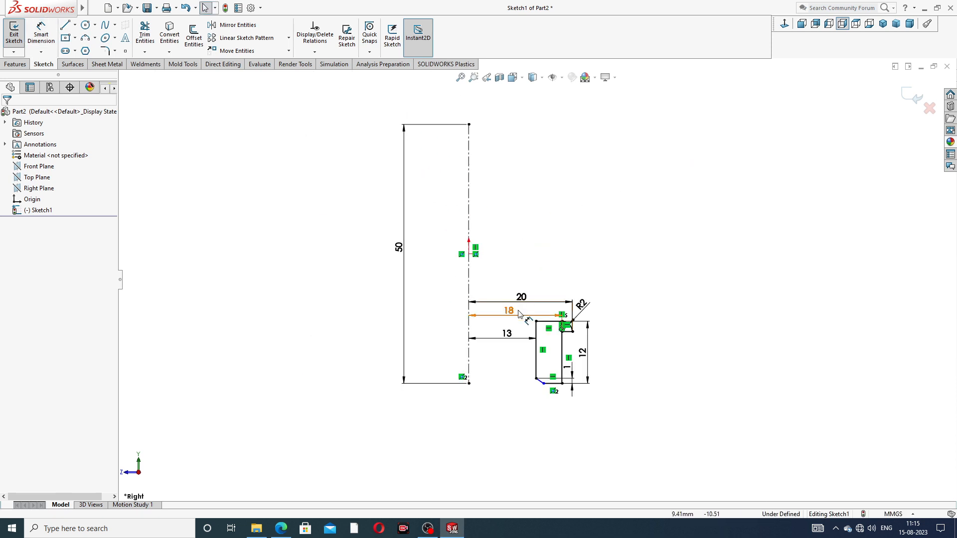
scroll(519, 311, down, 2)
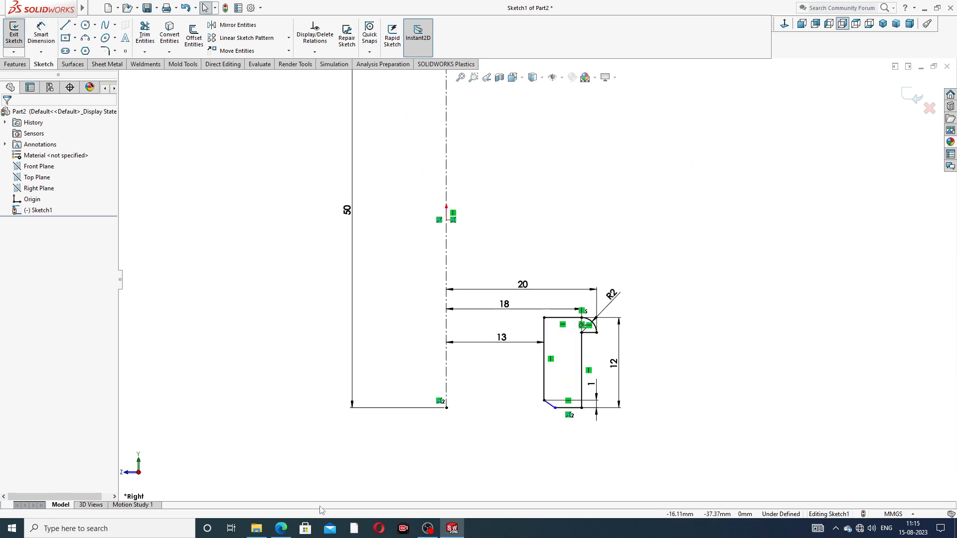
Switch to the union drawing PDF in Edge to read the Section A-A dimensions, returning to the SOLIDWORKS sketch after each look
click(282, 529)
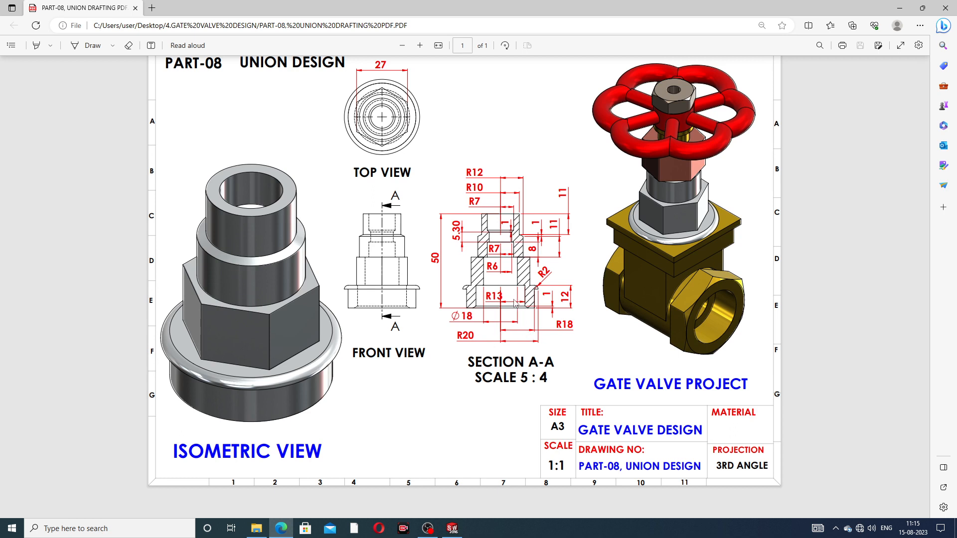
click(282, 531)
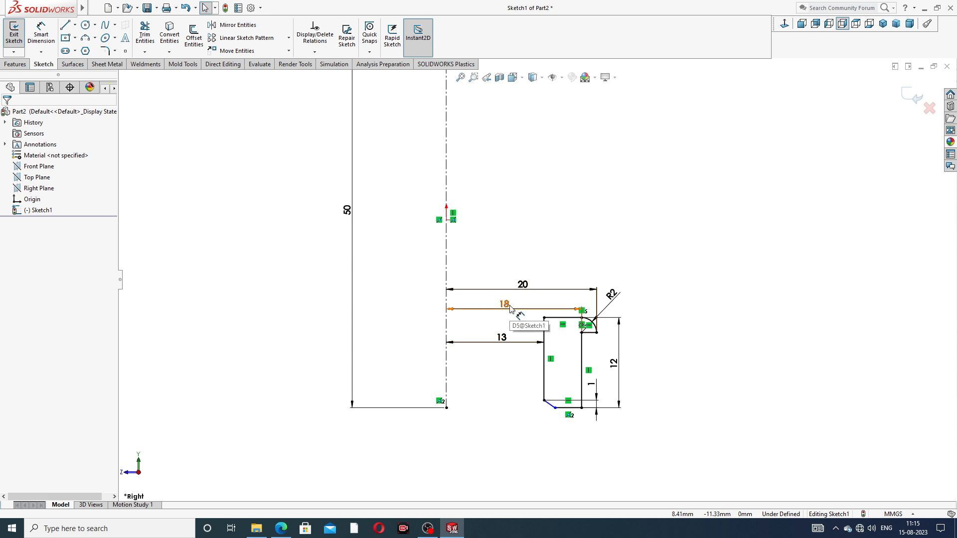
click(277, 536)
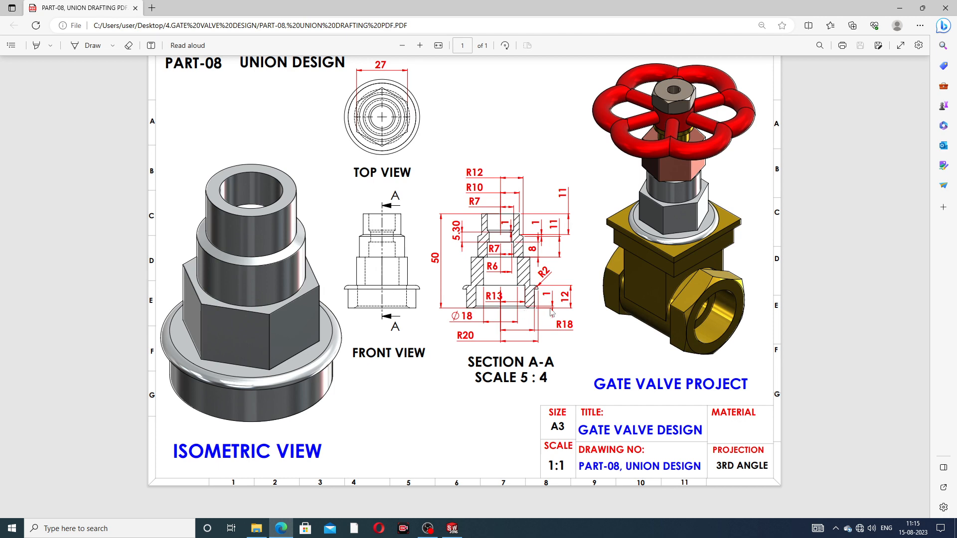
click(281, 528)
With Line, sketch an 11 mm top edge level with the centerline's upper end, a vertical inner wall about 8 mm long and an inward slope
scroll(412, 144, up, 3)
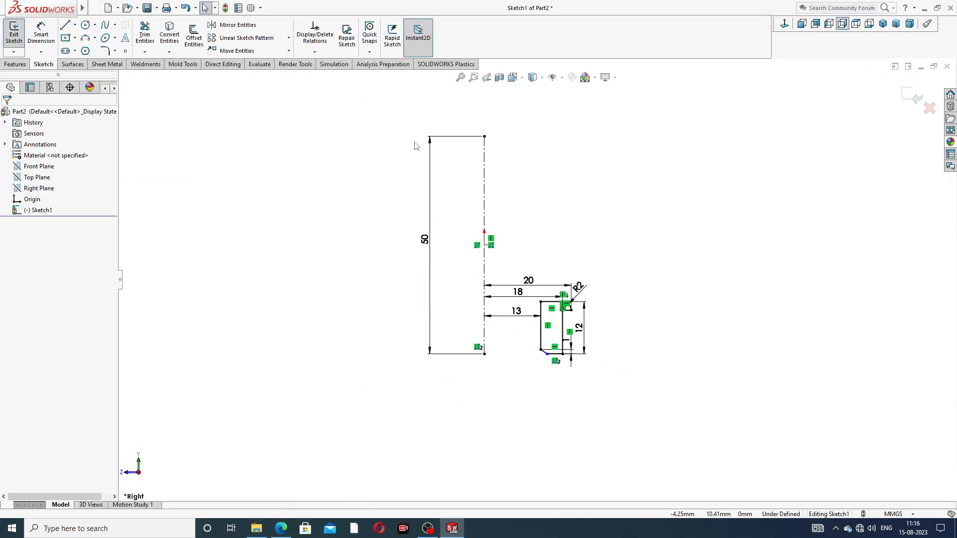
scroll(486, 160, down, 1)
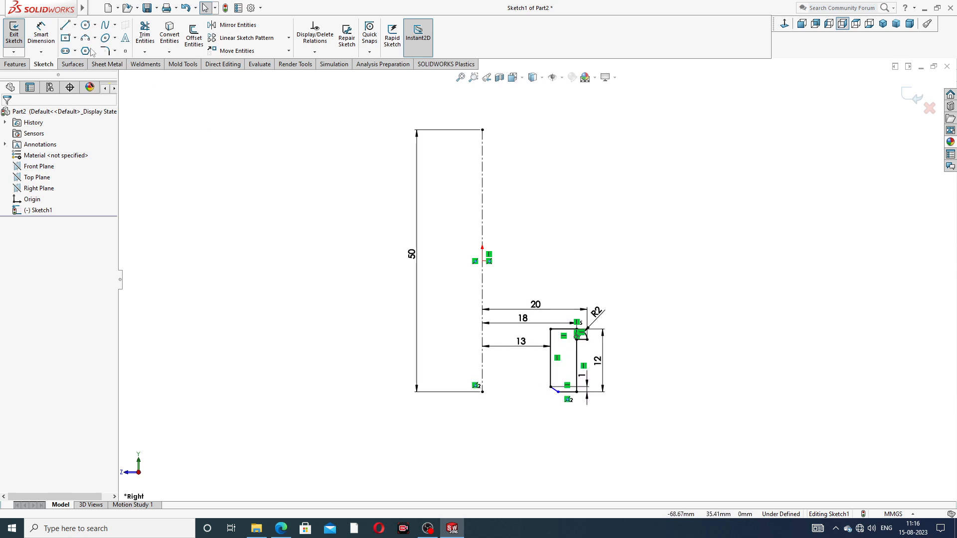
click(75, 25)
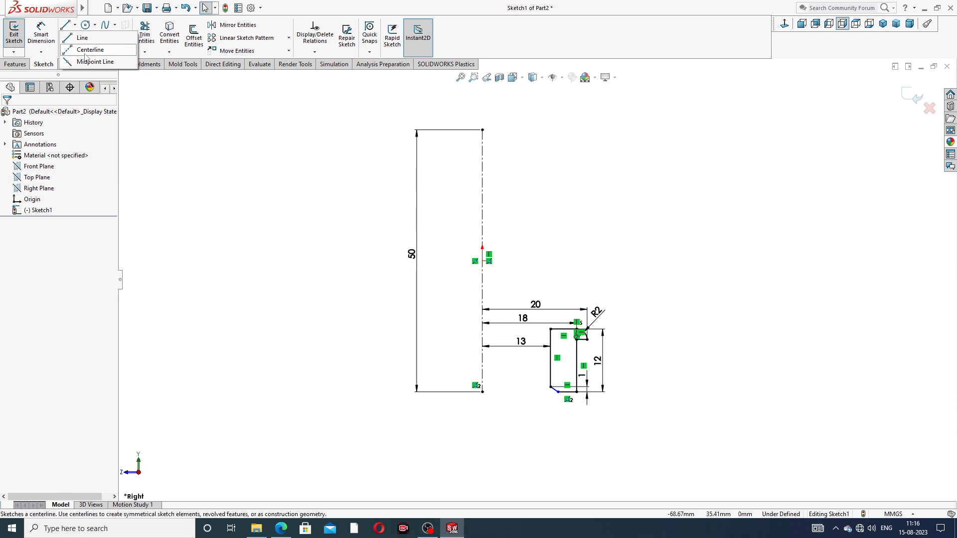
click(84, 37)
scroll(549, 193, down, 2)
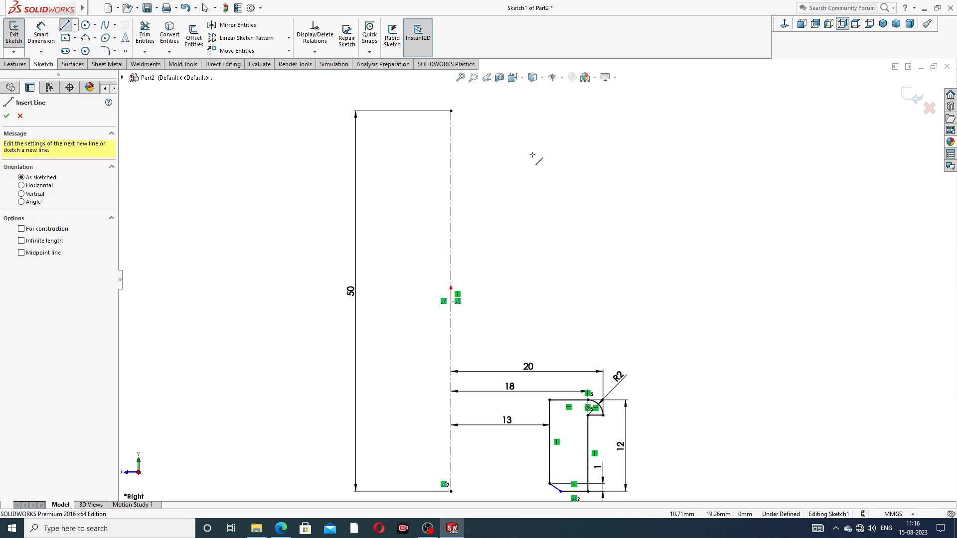
scroll(527, 142, up, 1)
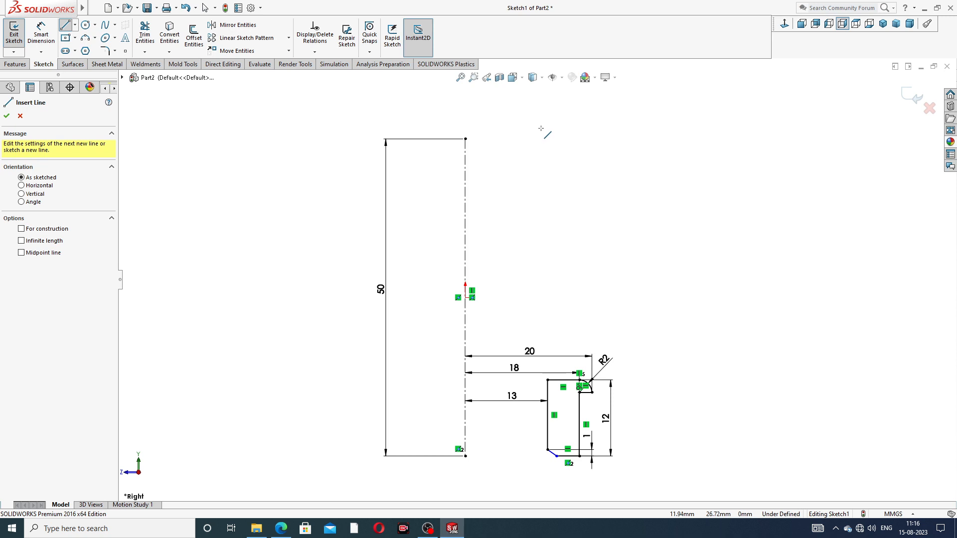
click(563, 139)
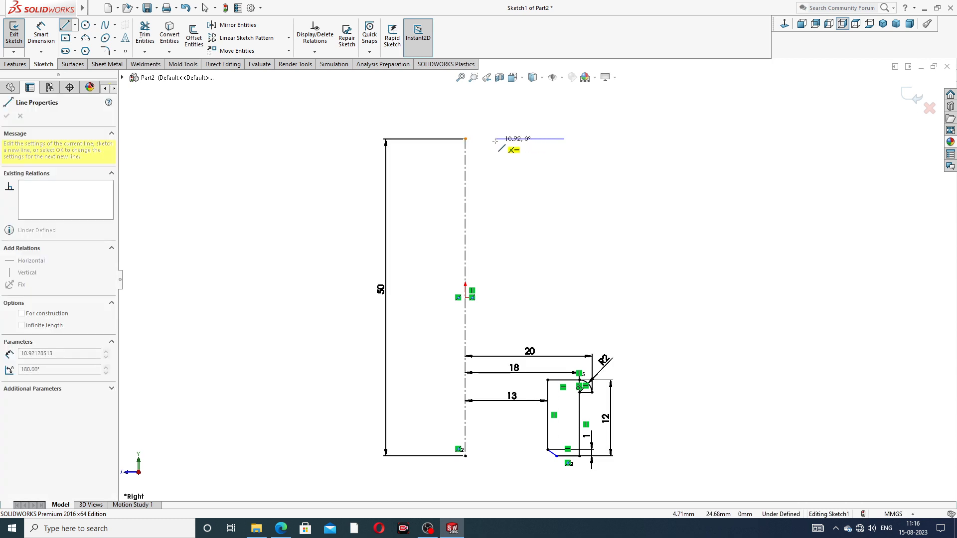
click(495, 139)
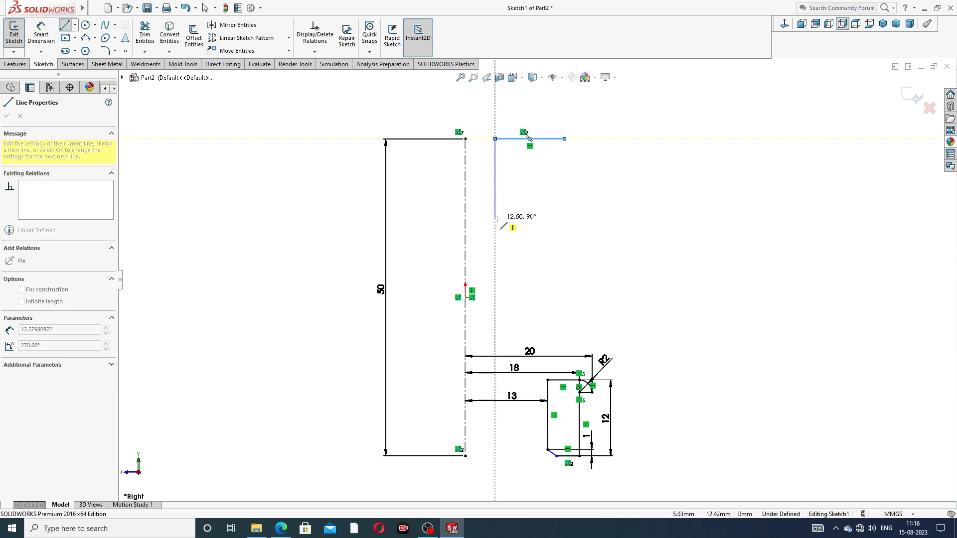
click(496, 189)
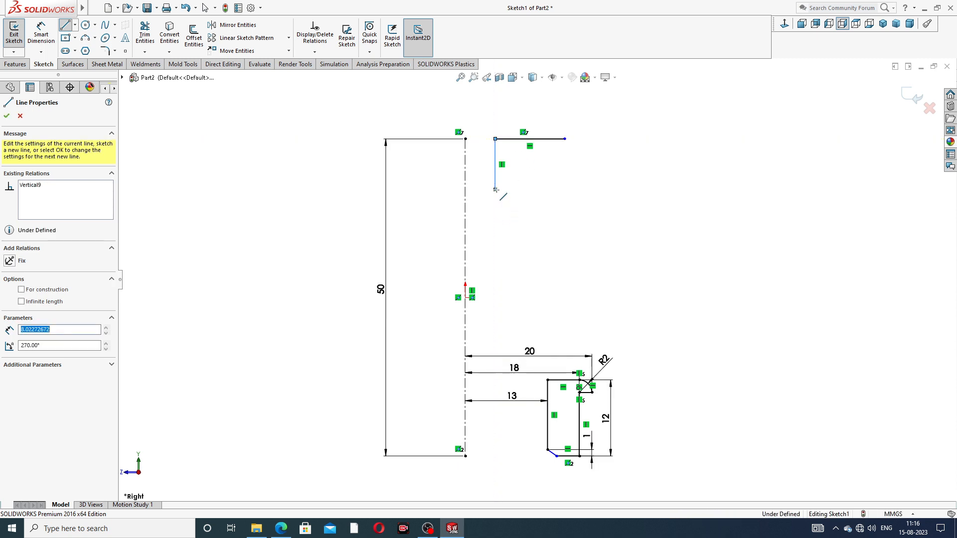
click(488, 216)
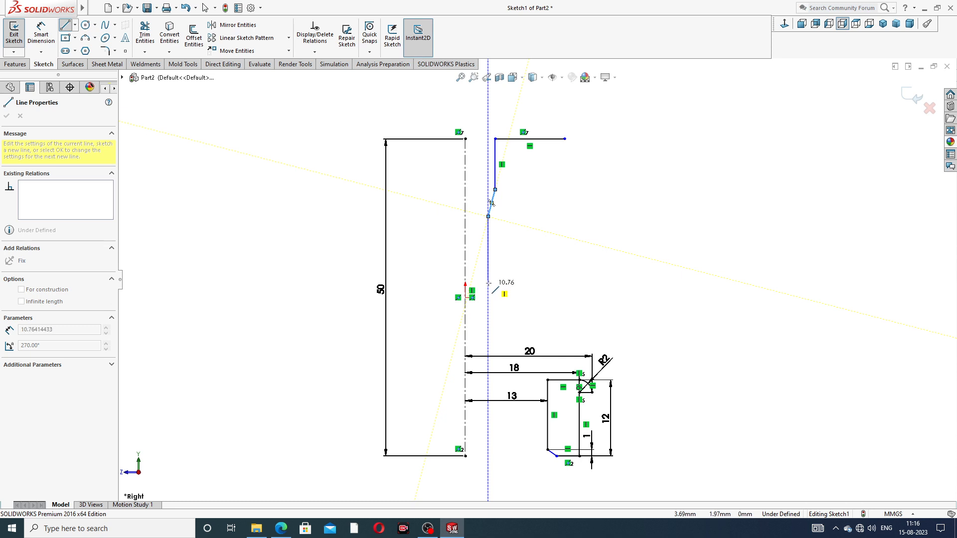
Continue the inner side down, step outward about 3.9 mm, descend about 5.4 mm to origin level, and add a bottom edge about 9.3 mm long
click(488, 262)
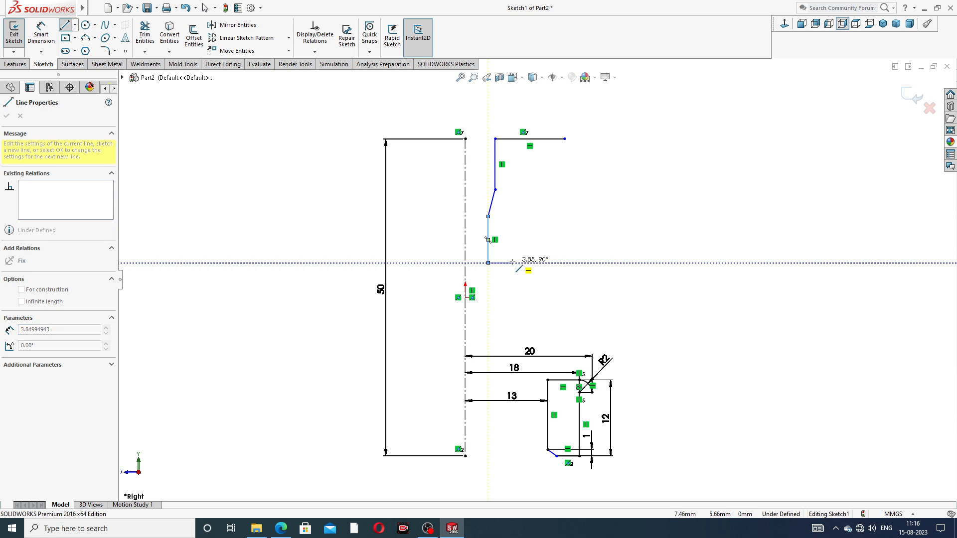
click(512, 263)
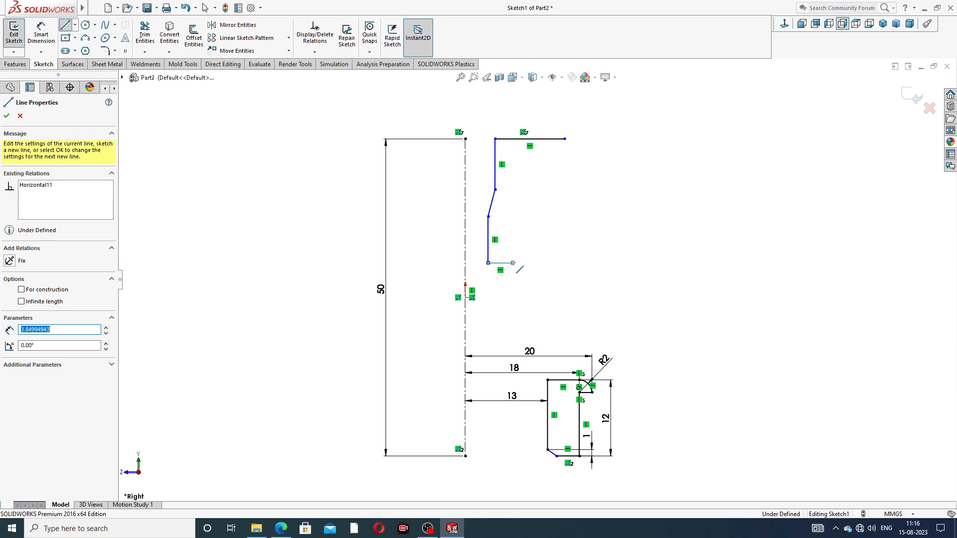
click(512, 297)
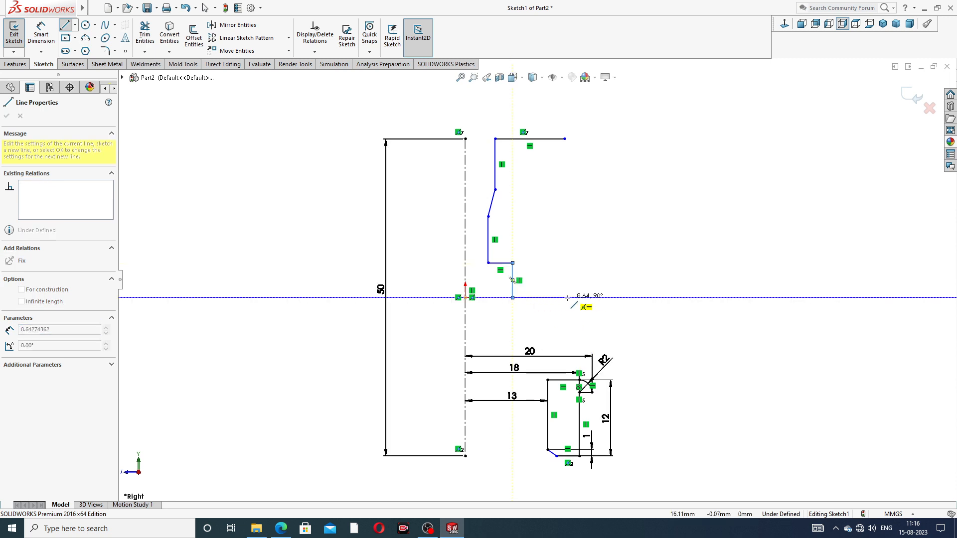
double_click(571, 297)
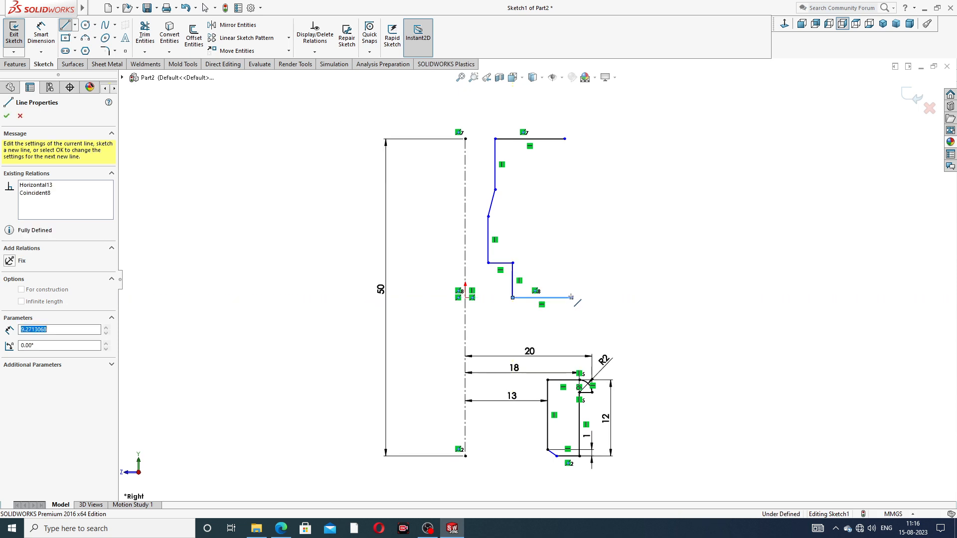
Sketch the outer side from the bottom edge up through an inward-sloping shoulder to the top edge and end the line chain
click(571, 233)
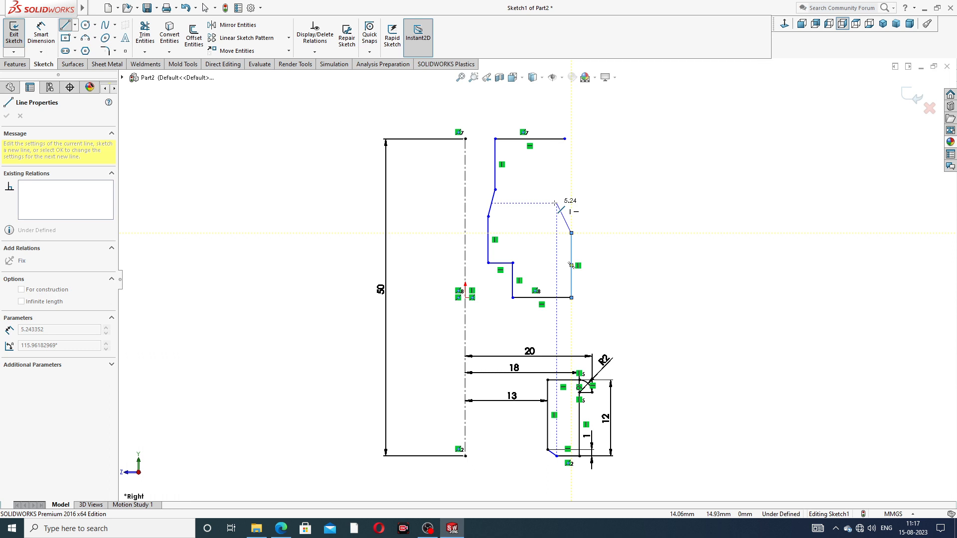
click(557, 203)
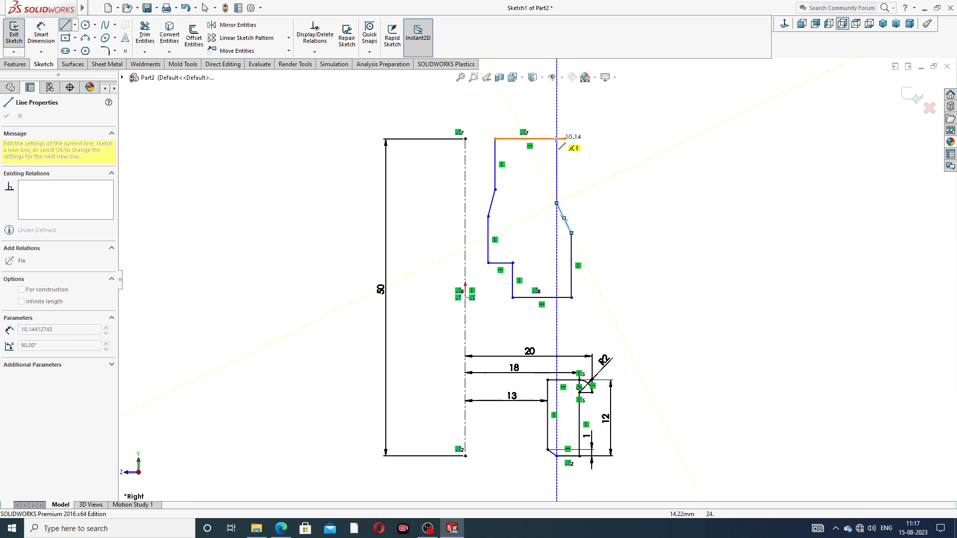
click(557, 139)
right_click(597, 138)
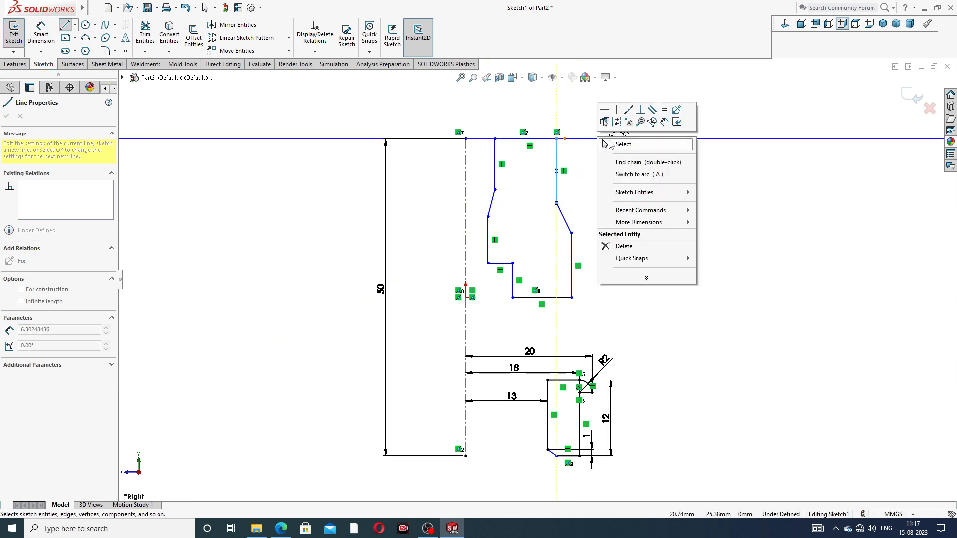
click(605, 145)
Join the top edge's overhanging outer end to the outer vertical line's upper endpoint to close the upper profile
scroll(593, 151, down, 2)
click(547, 149)
drag(547, 148, 535, 148)
scroll(505, 225, up, 2)
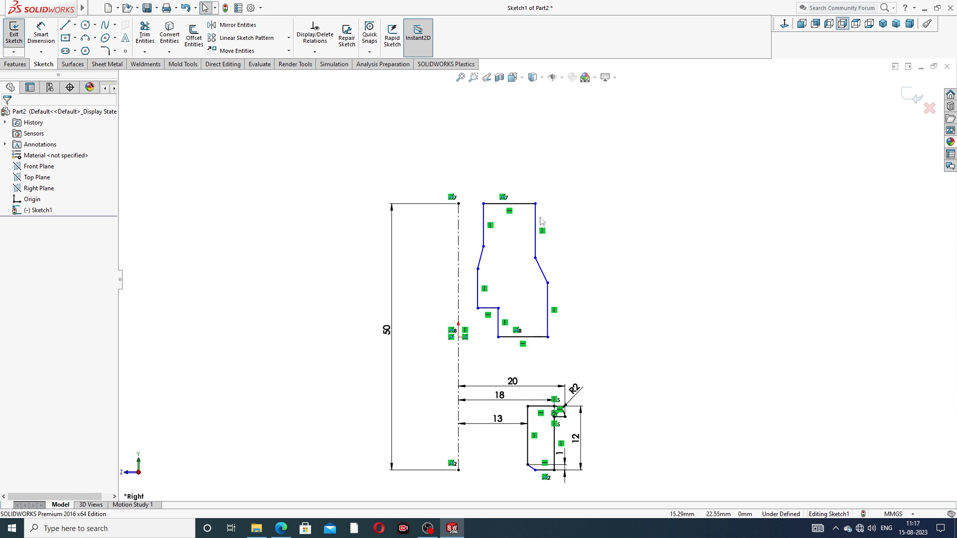
scroll(486, 331, down, 3)
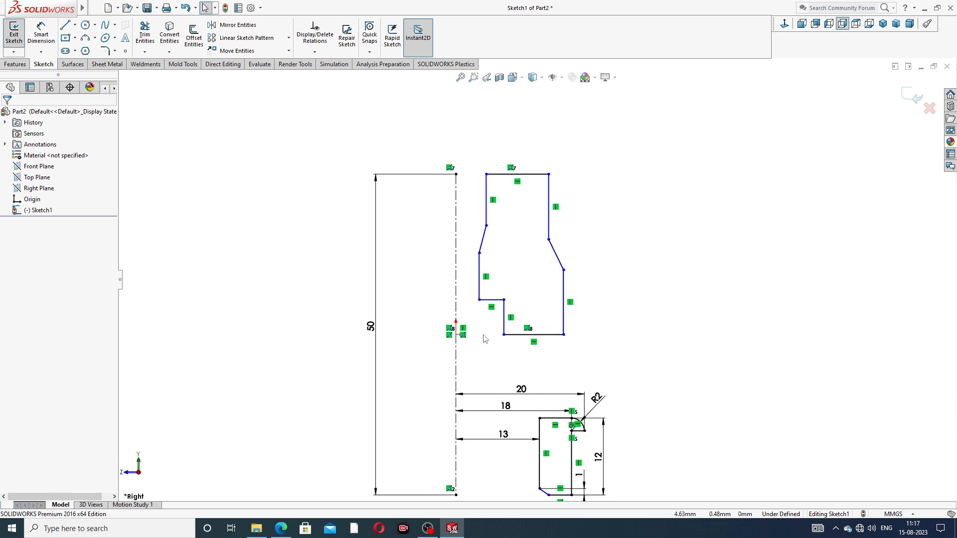
click(48, 37)
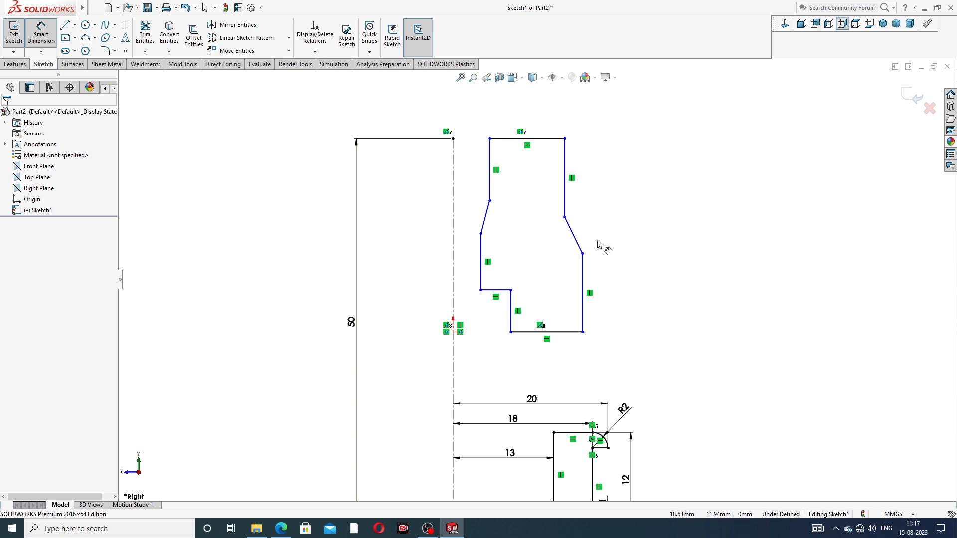
scroll(600, 244, up, 2)
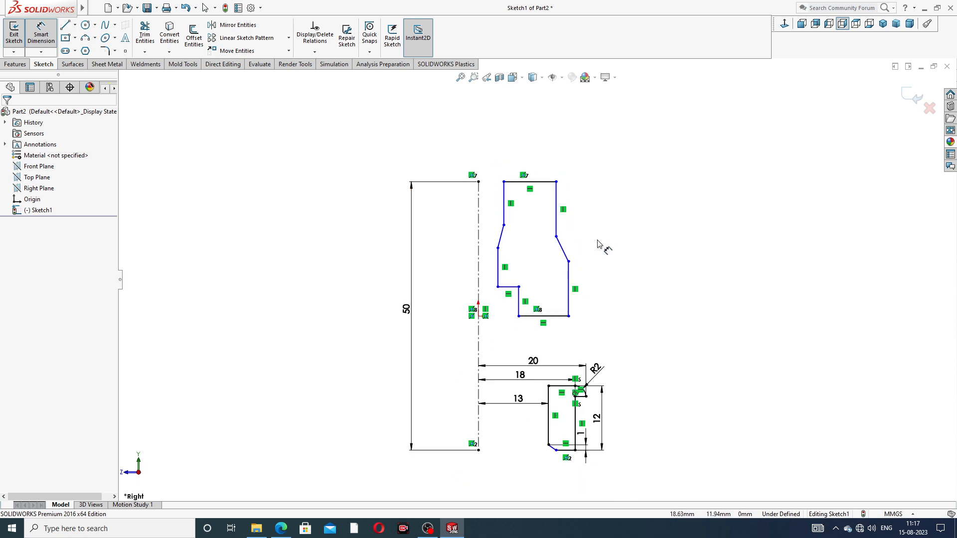
scroll(543, 225, down, 2)
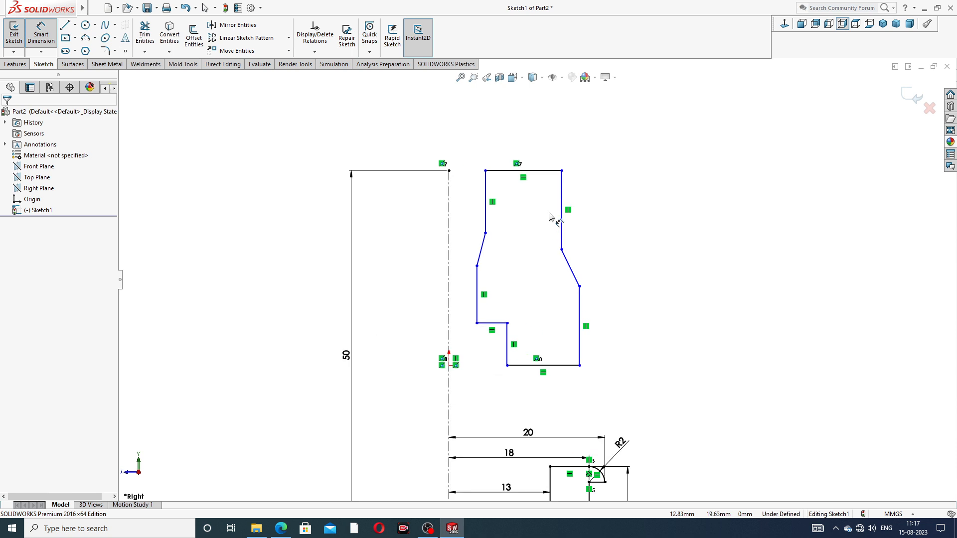
right_click(663, 181)
click(684, 148)
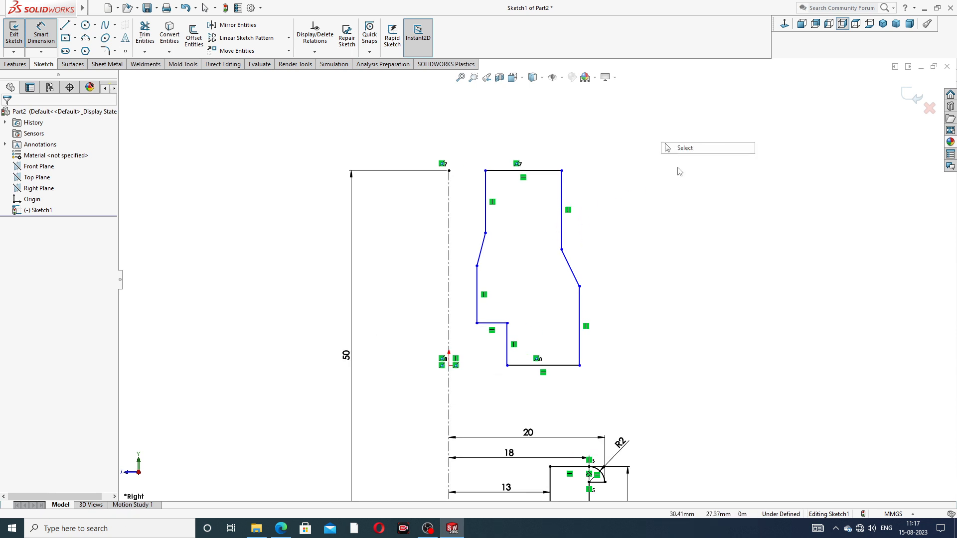
Check the existing relation between the upper profile's bottom edge and the origin
click(520, 366)
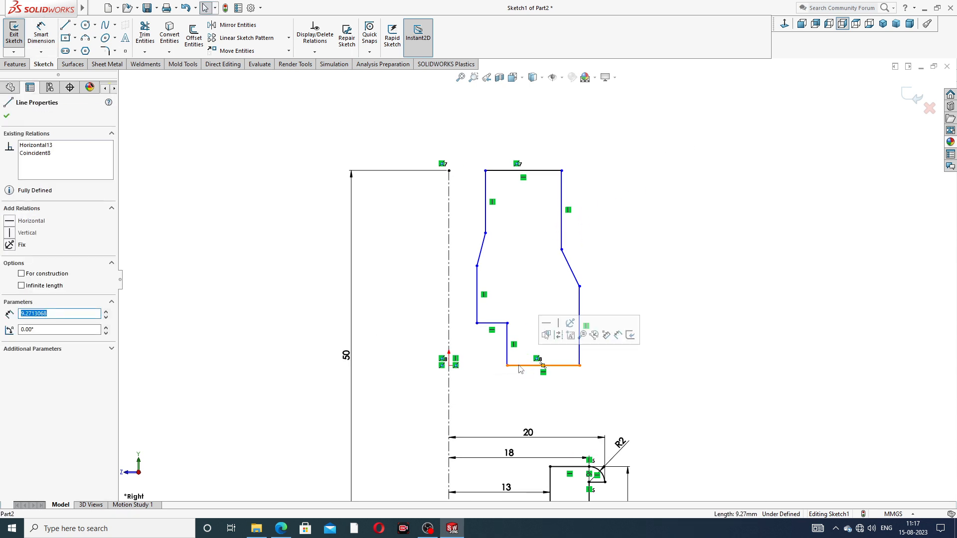
ctrl+click(449, 366)
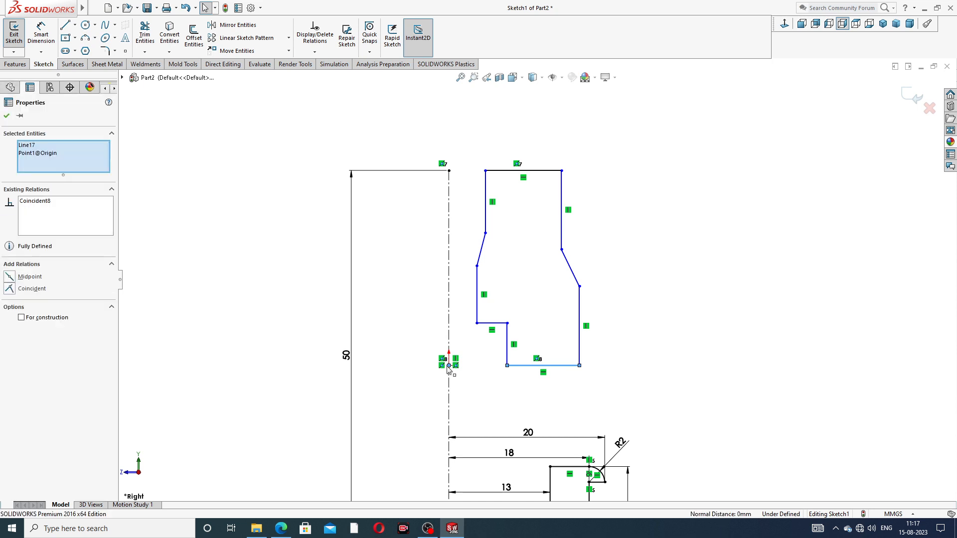
click(700, 289)
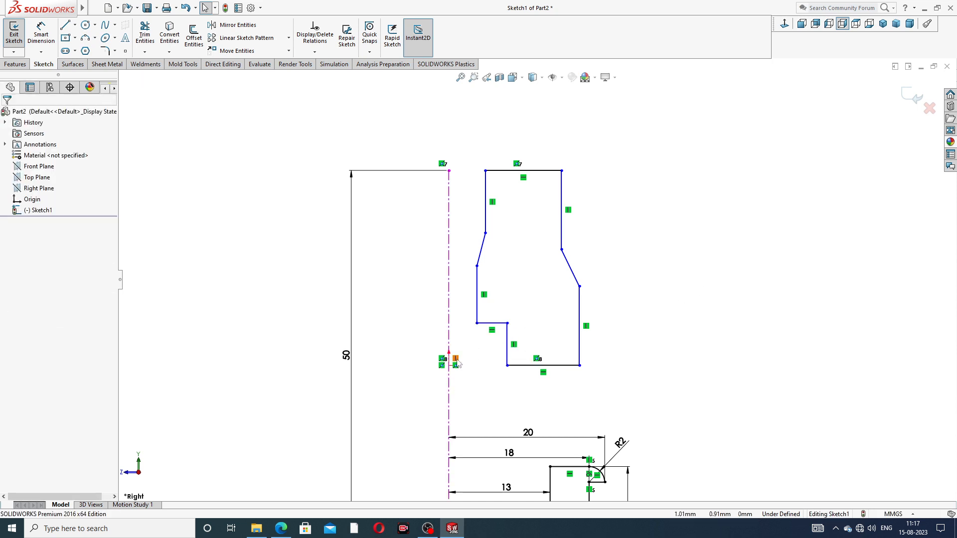
Add horizontal relations from the origin to the bottom edge's inner endpoint and from the centerline's upper end to the top edge's inner endpoint
click(449, 366)
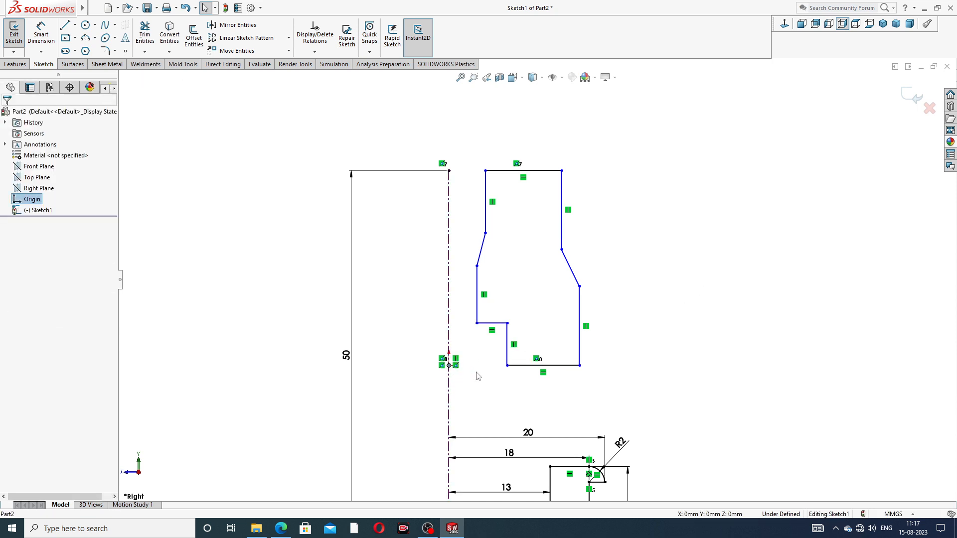
ctrl+click(508, 365)
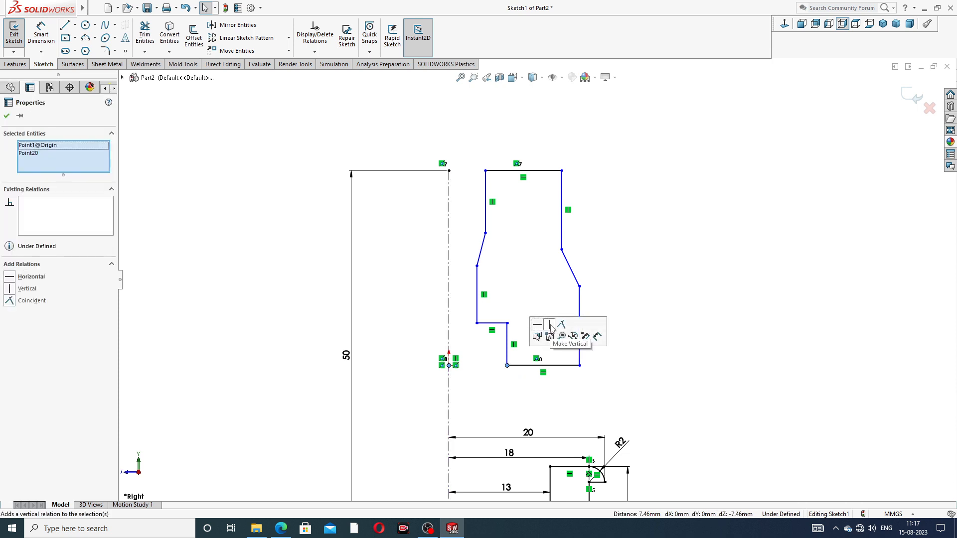
click(537, 325)
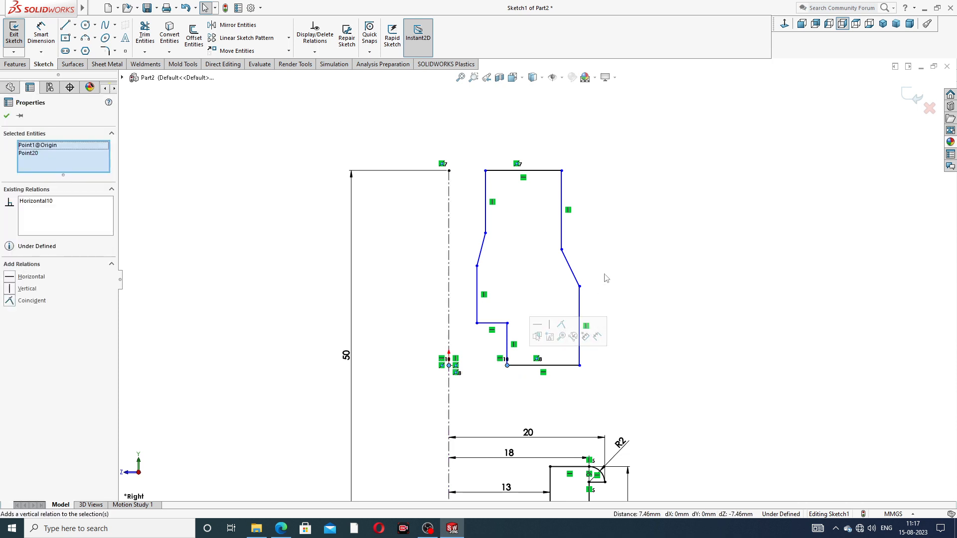
click(449, 171)
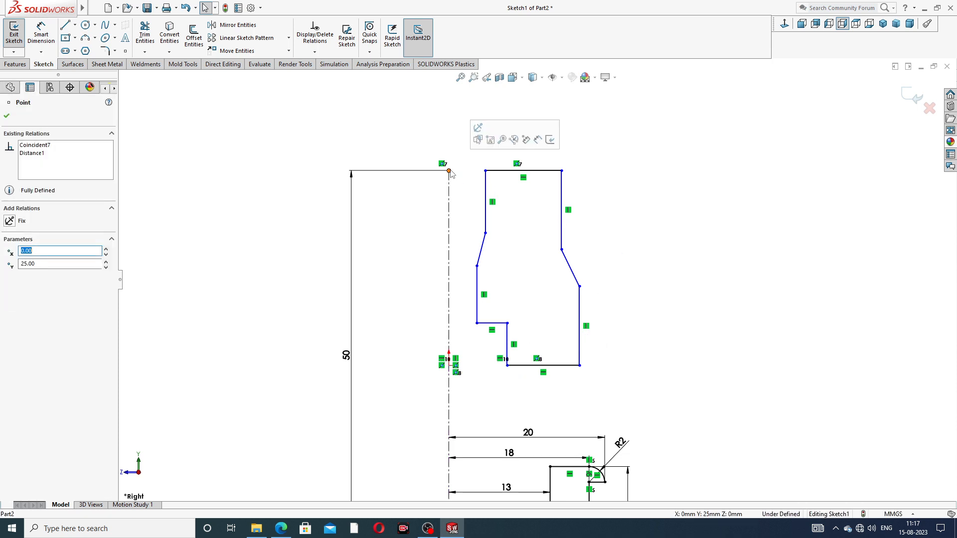
ctrl+click(486, 171)
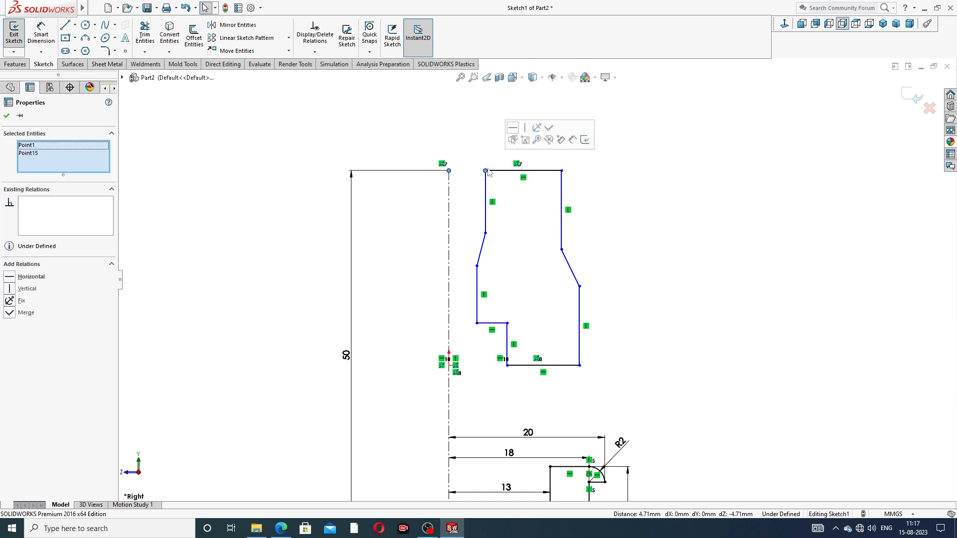
click(513, 127)
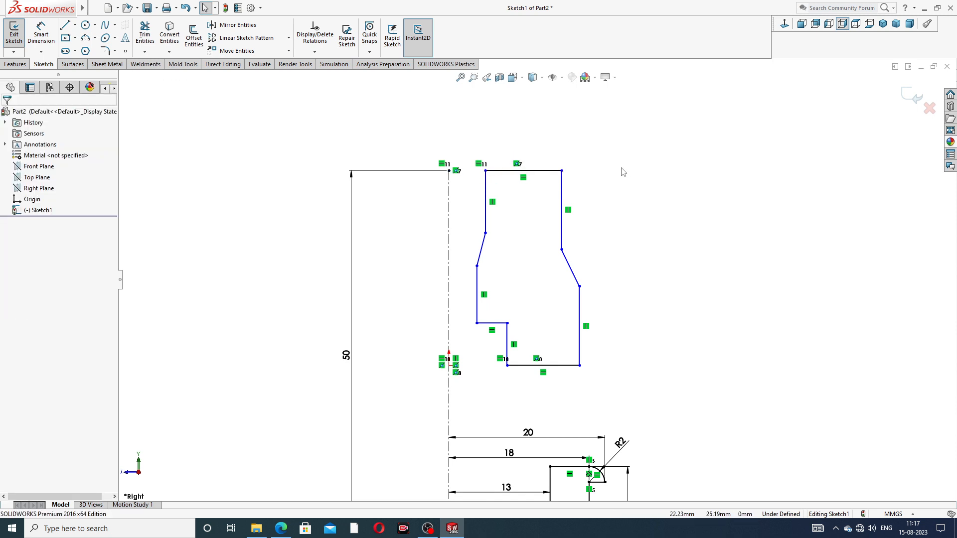
Dimension the upper profile's top outer vertical line 10 mm from the centerline
click(41, 34)
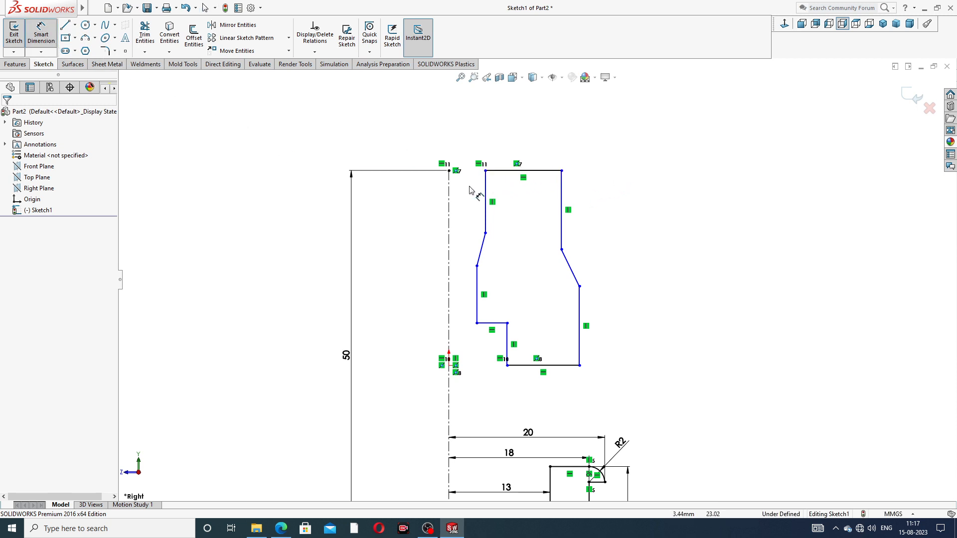
click(450, 185)
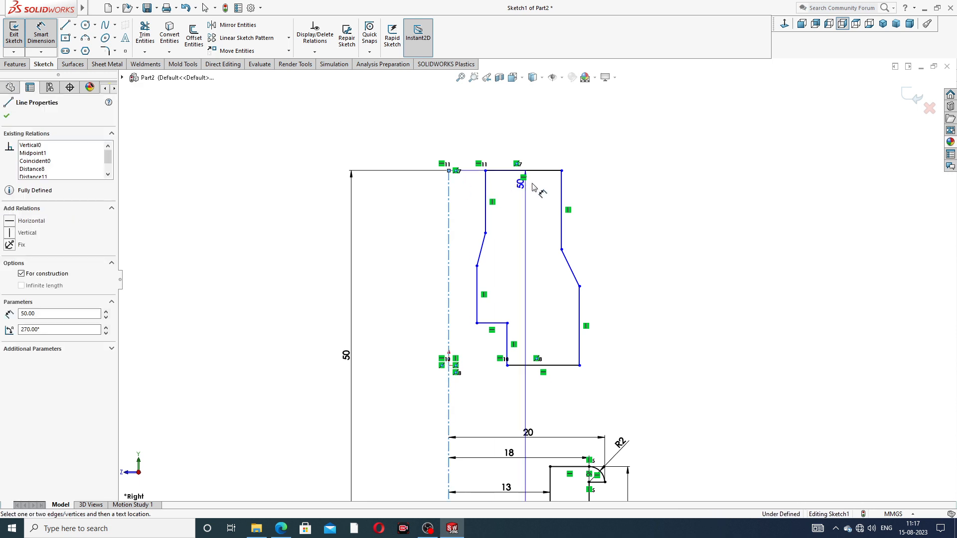
click(561, 183)
click(501, 149)
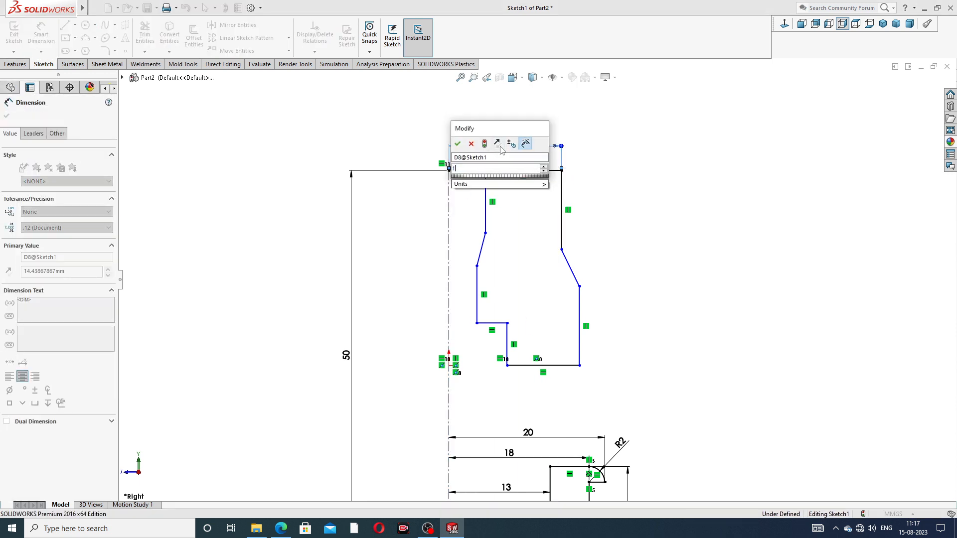
key(Return)
click(578, 156)
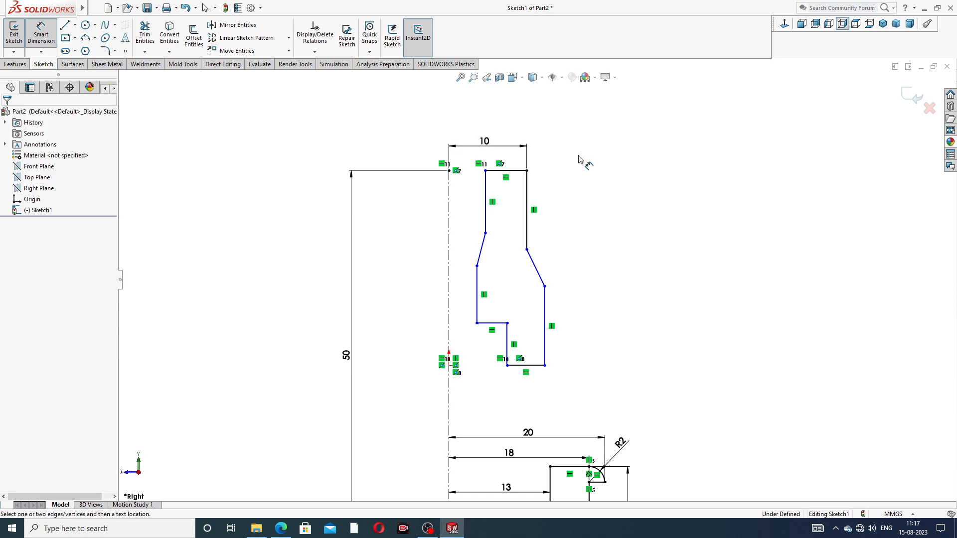
Dimension the upper profile's lower outer vertical line 12 mm from the centerline
click(544, 309)
click(449, 279)
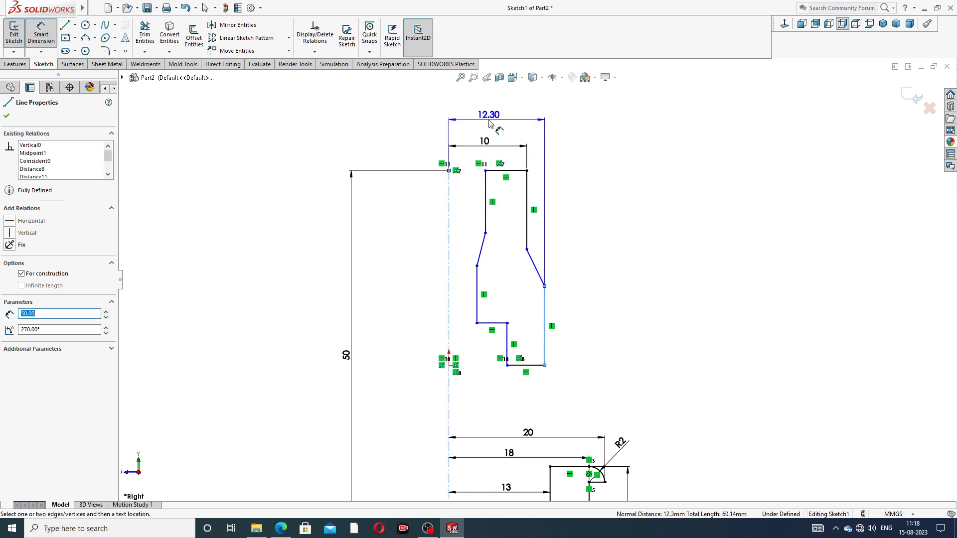
click(492, 120)
text(12)
key(Return)
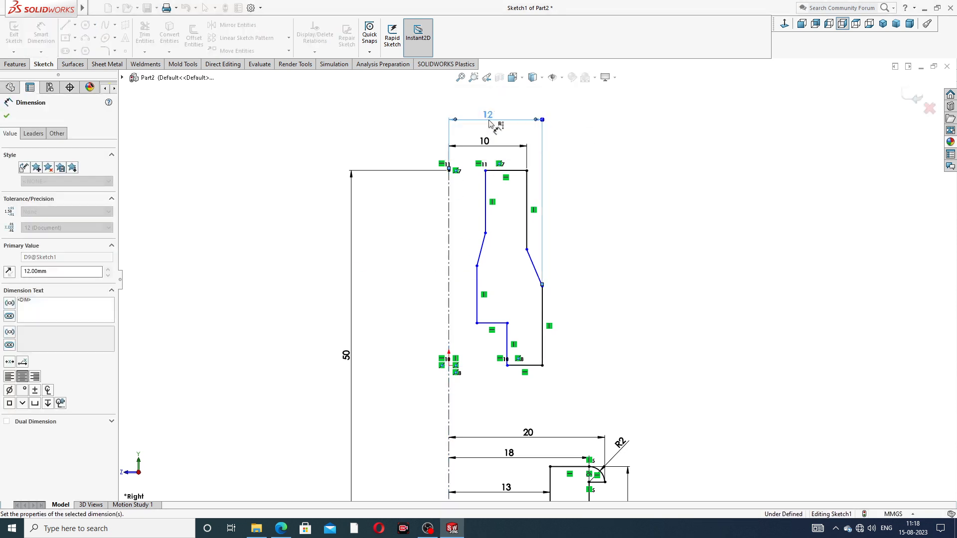
scroll(529, 225, up, 3)
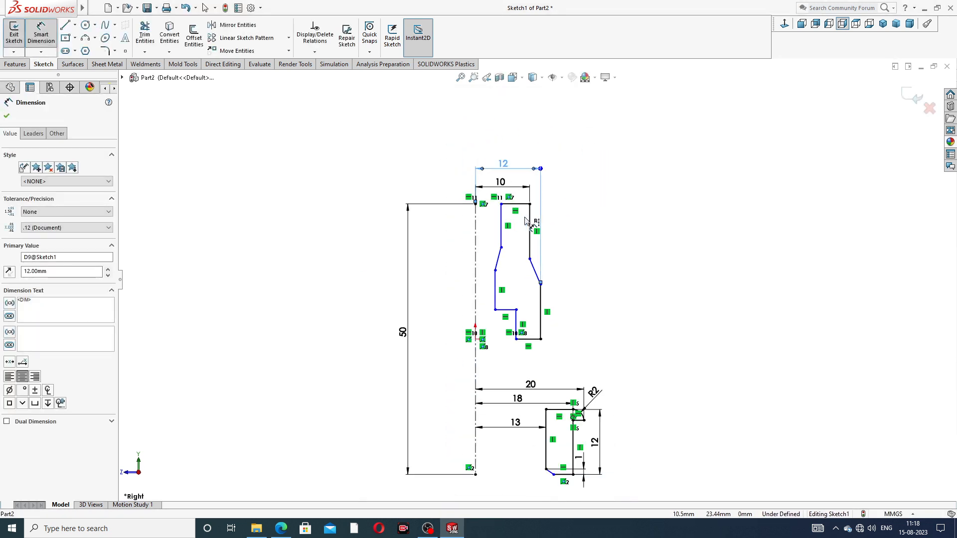
click(655, 259)
Set the vertical height of the upper profile's sloping outer shoulder to 1 mm
scroll(503, 331, down, 1)
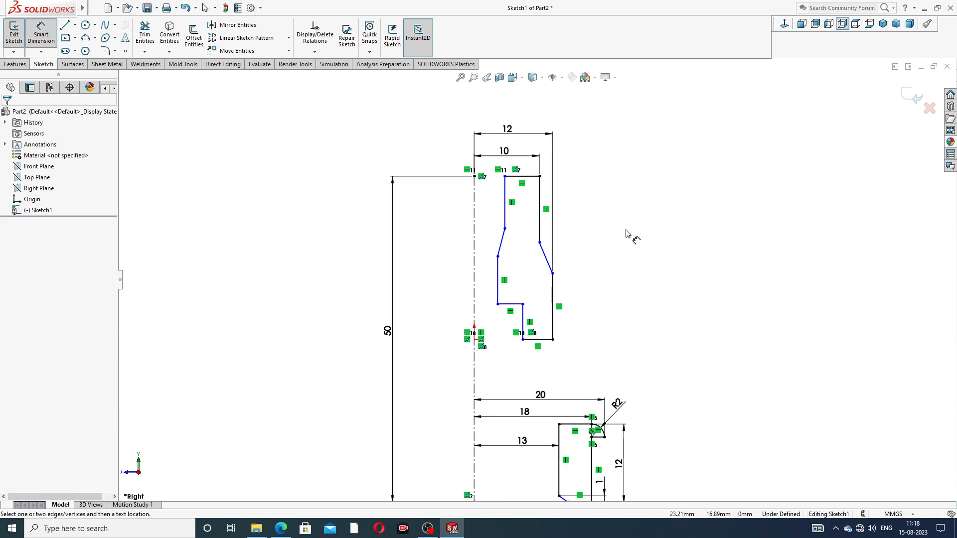
click(547, 258)
click(577, 258)
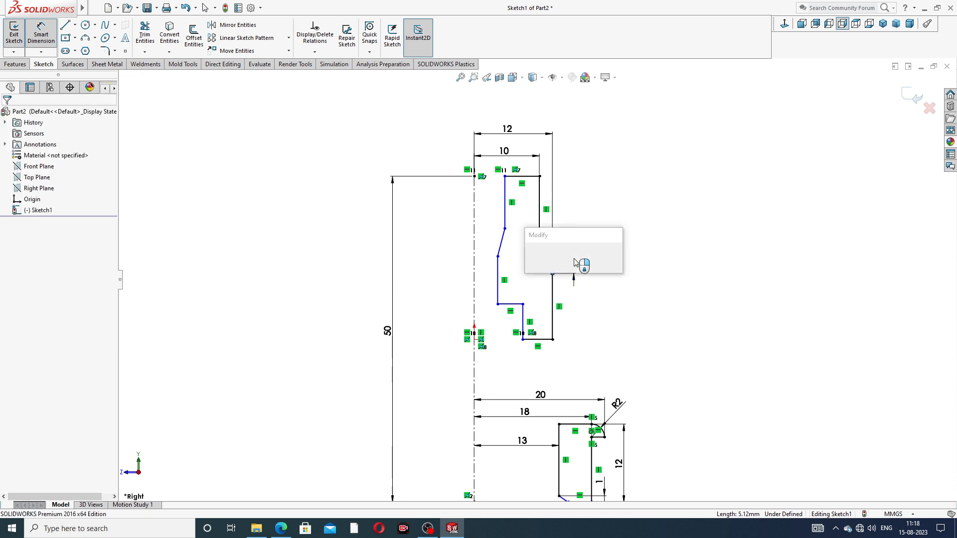
text(1)
key(Return)
click(628, 229)
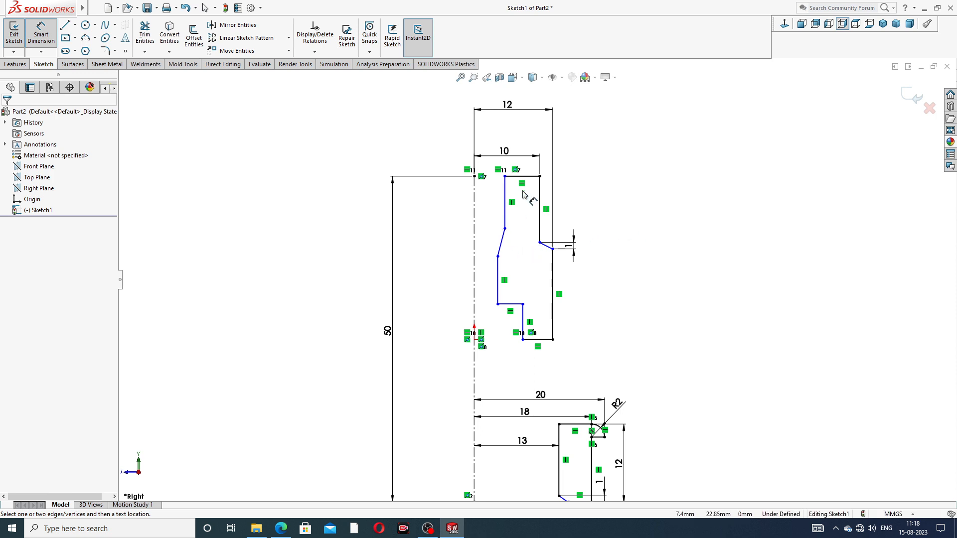
Dimension the upper profile's top inner vertical line 7 mm from the centerline
click(505, 195)
click(474, 200)
click(486, 201)
text(7)
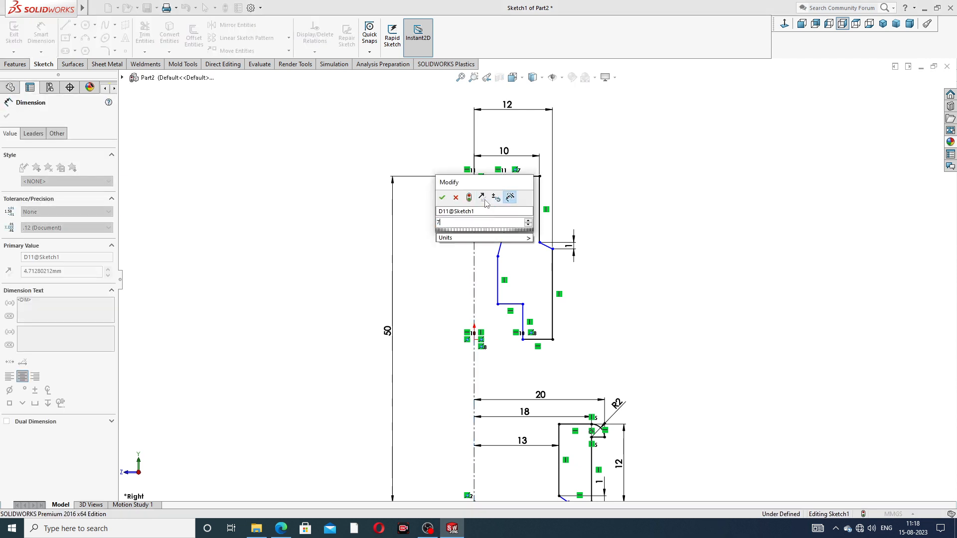
key(Return)
click(642, 199)
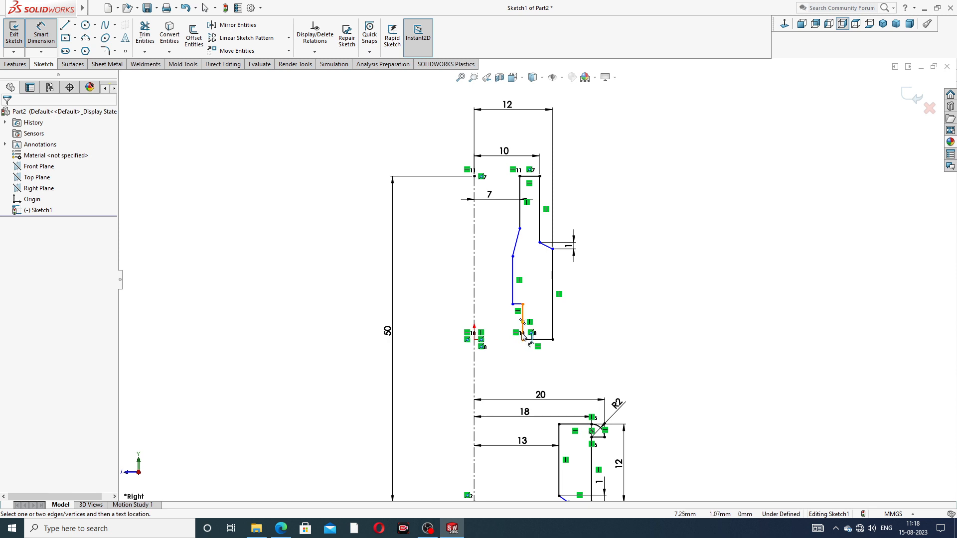
Dimension the short inner vertical line at the base of the upper profile 7 mm from the centerline
scroll(519, 344, down, 3)
click(527, 317)
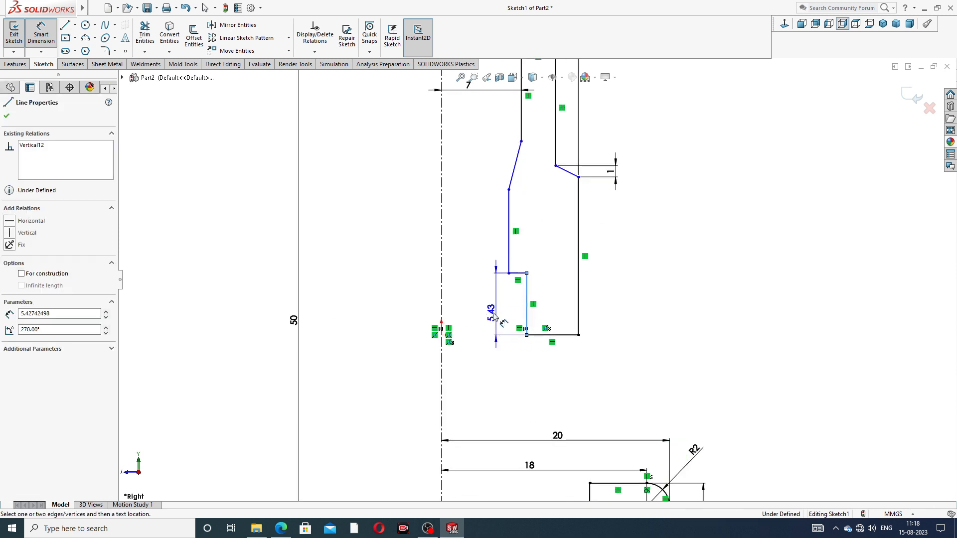
click(441, 309)
click(469, 303)
text(7)
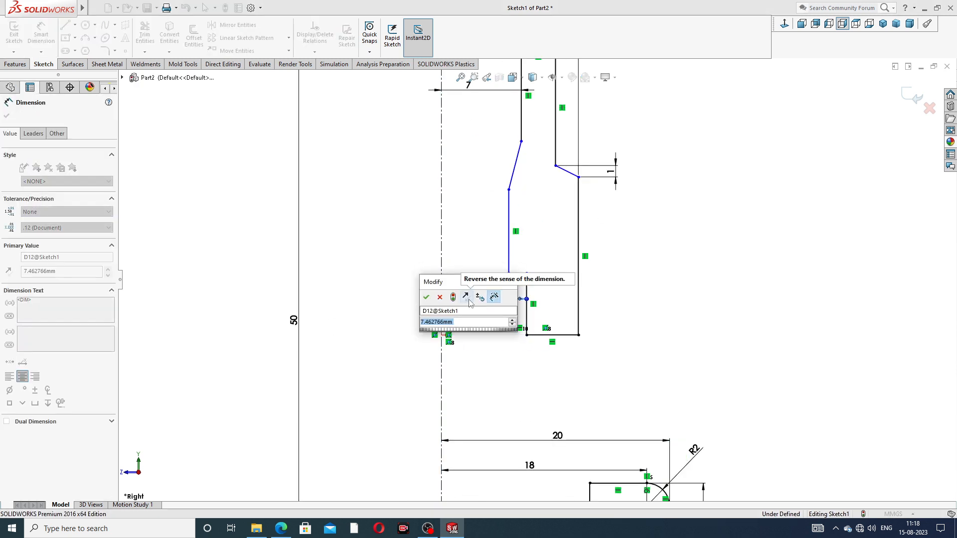
key(Return)
click(615, 274)
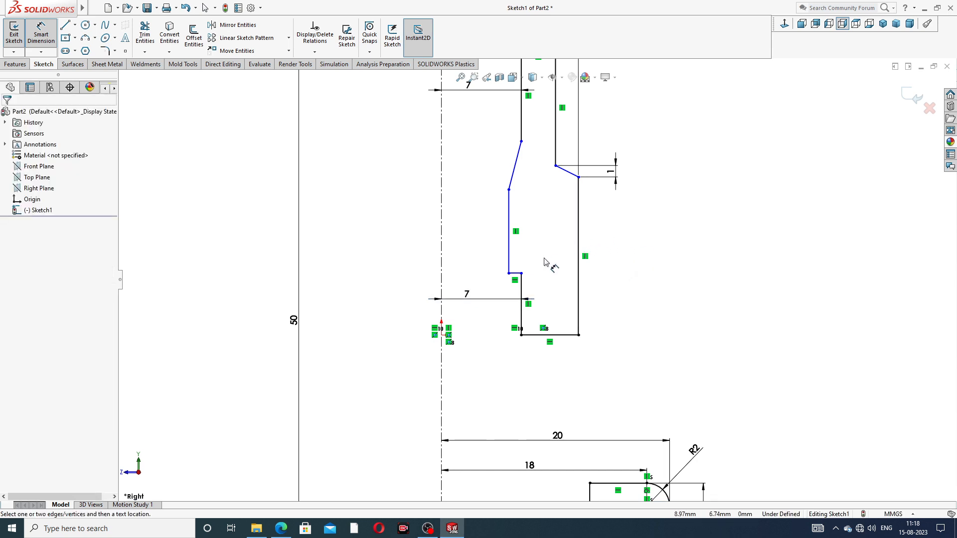
Dimension the upper profile's middle inner vertical line 6 mm from the centerline
click(509, 252)
click(441, 239)
click(459, 240)
text(6)
key(Return)
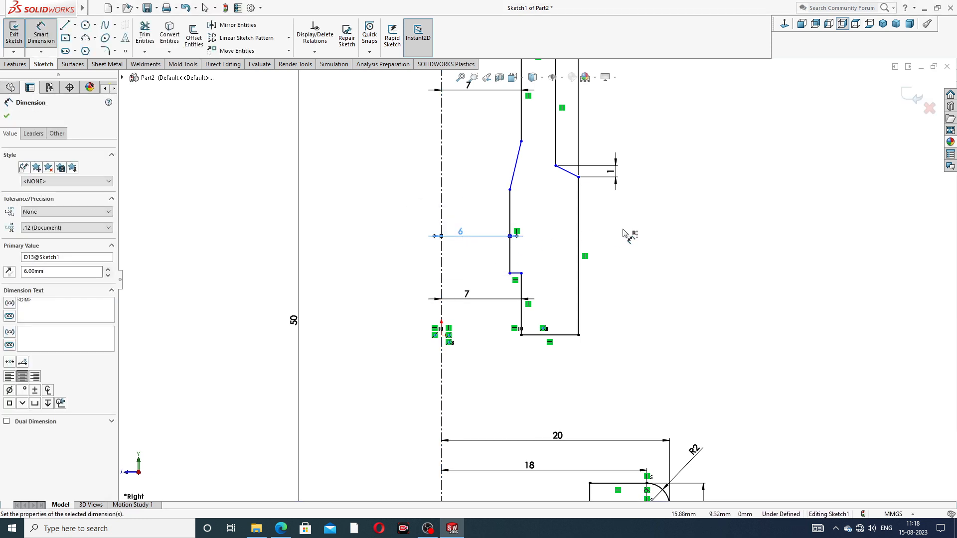
key(Escape)
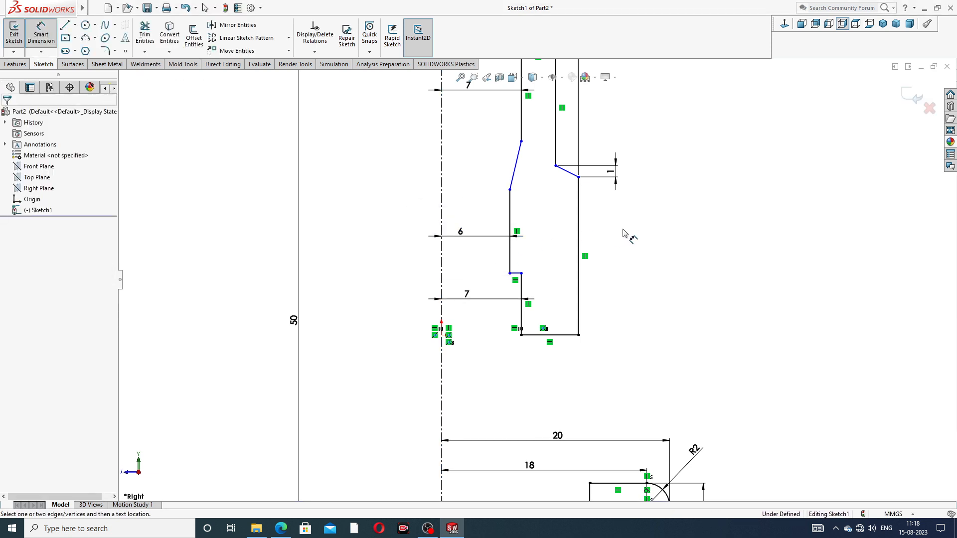
Set the vertical height of the upper profile's sloping inner line to 1 mm
click(515, 172)
click(472, 162)
text(1)
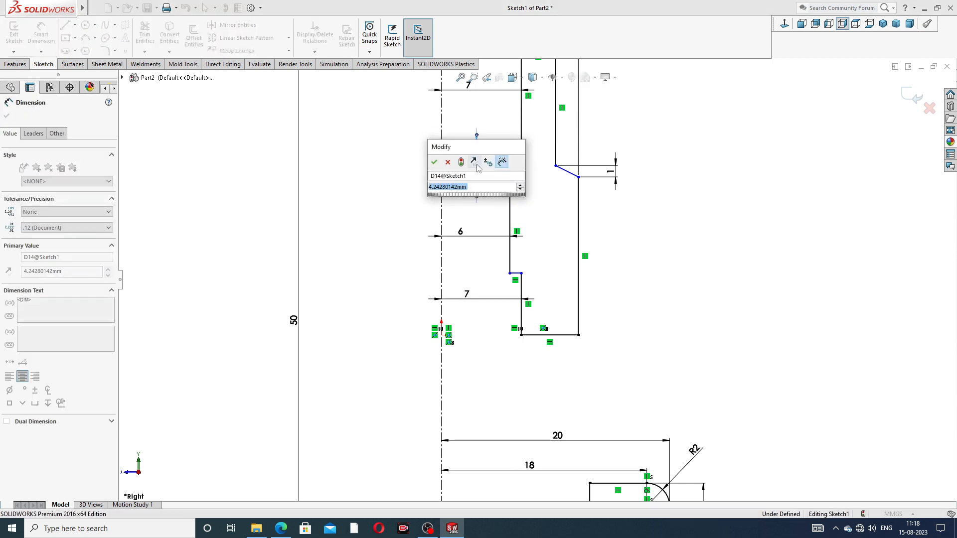
key(Return)
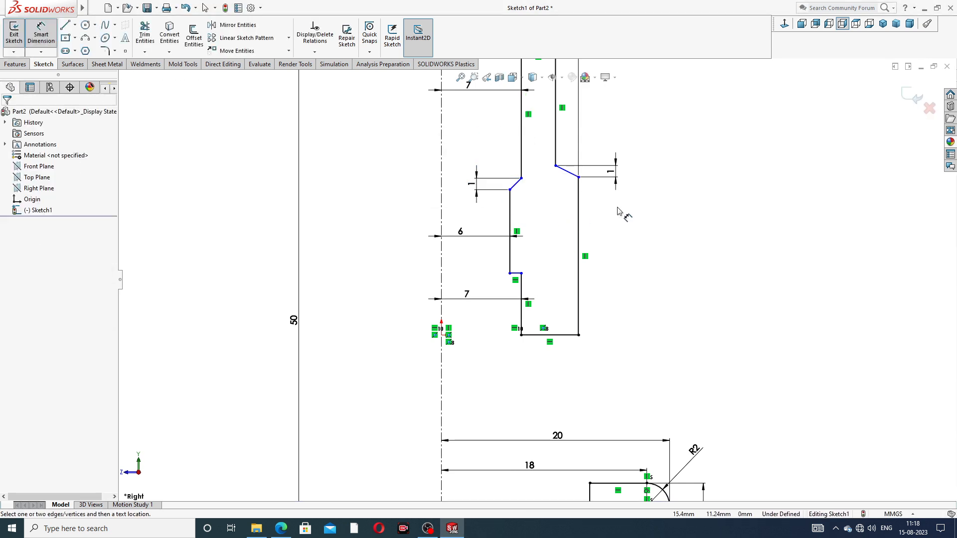
Set the length of the upper profile's top outer vertical line to 11 mm
scroll(593, 155, up, 2)
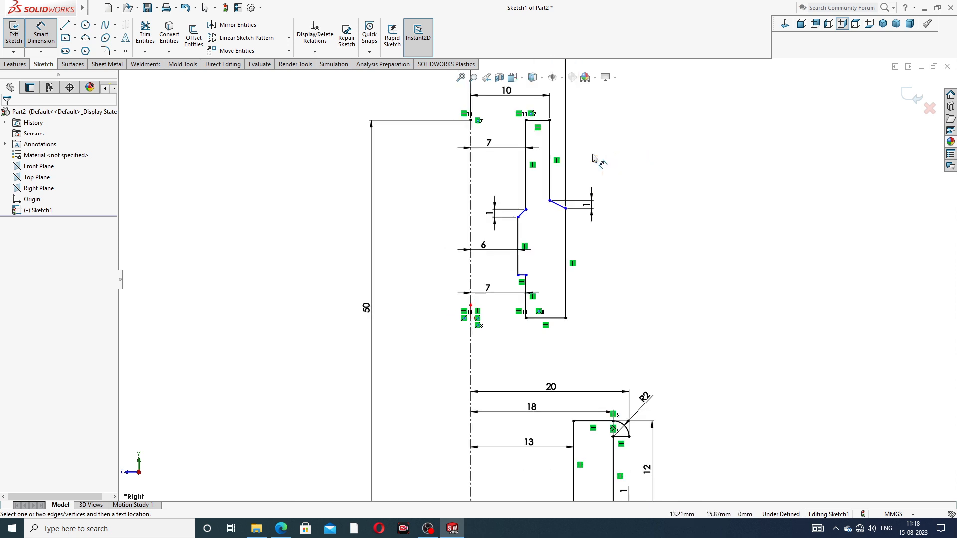
scroll(534, 238, down, 1)
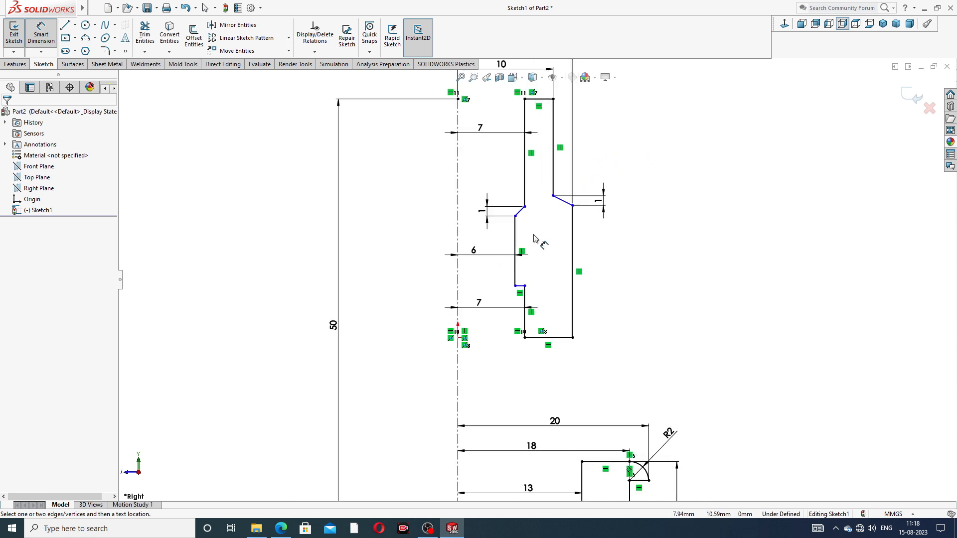
scroll(527, 333, down, 8)
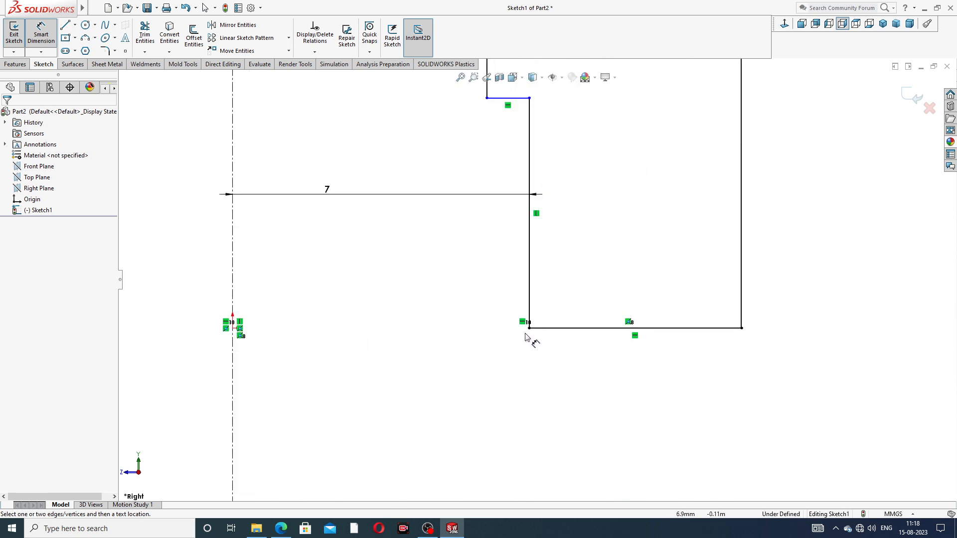
scroll(577, 272, up, 5)
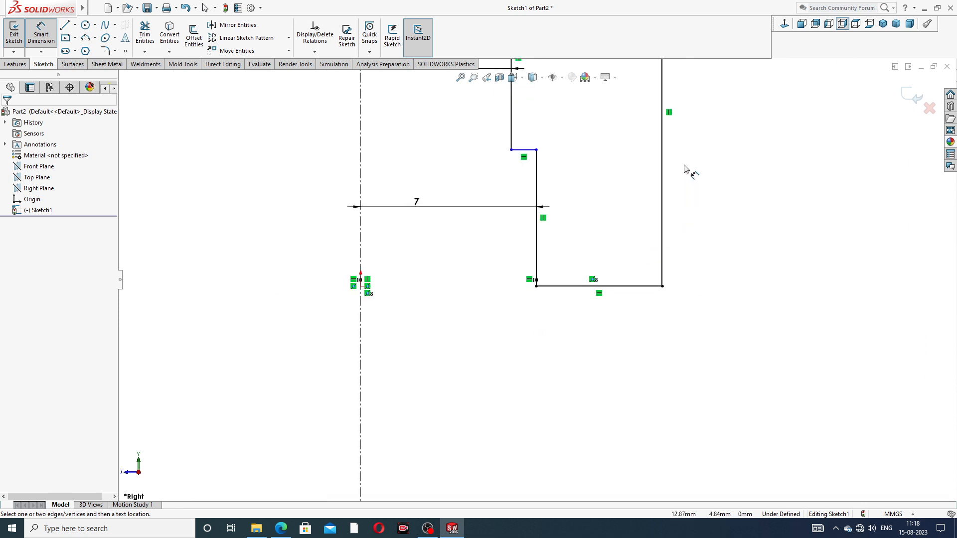
scroll(548, 122, up, 4)
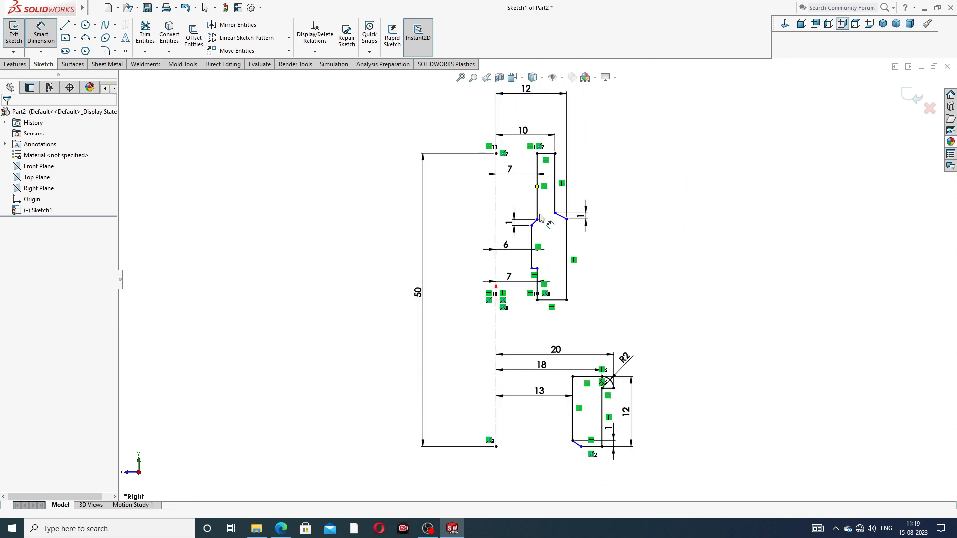
scroll(603, 193, down, 3)
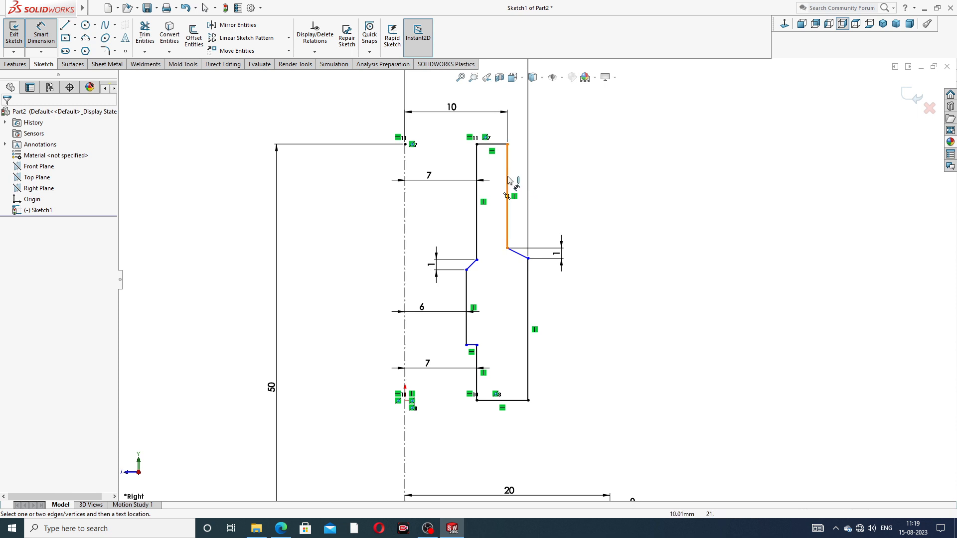
click(508, 186)
click(557, 184)
text(11)
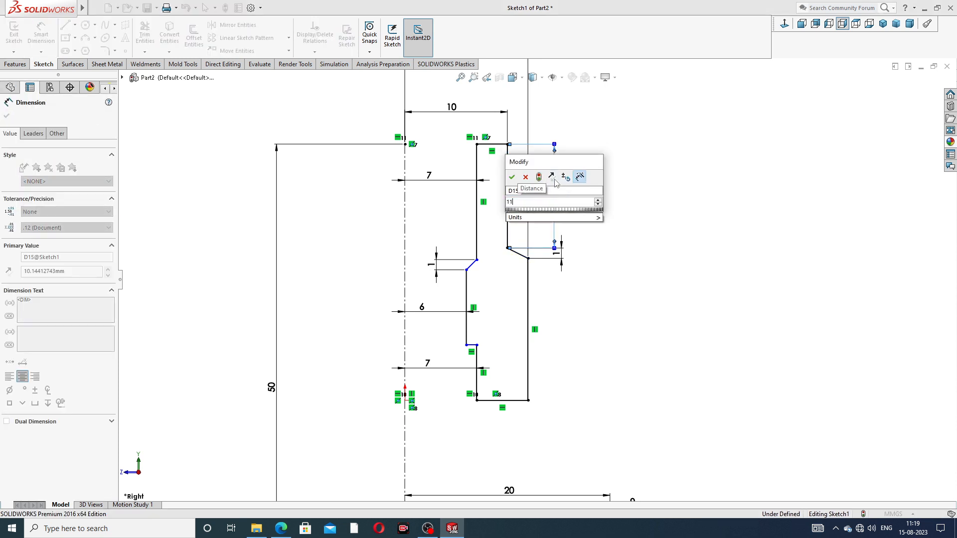
key(Return)
click(609, 189)
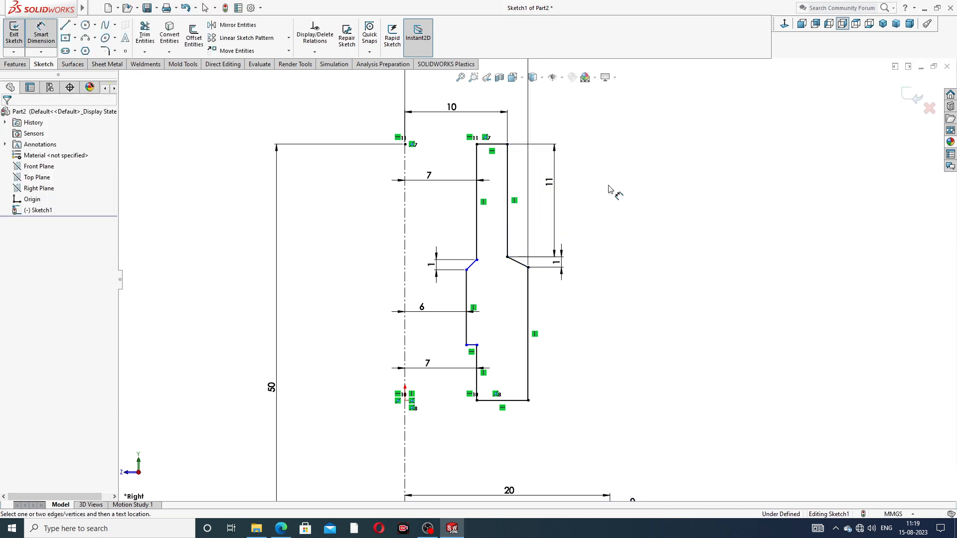
Try to dimension the length of the upper profile's lower outer vertical line
click(533, 322)
click(565, 337)
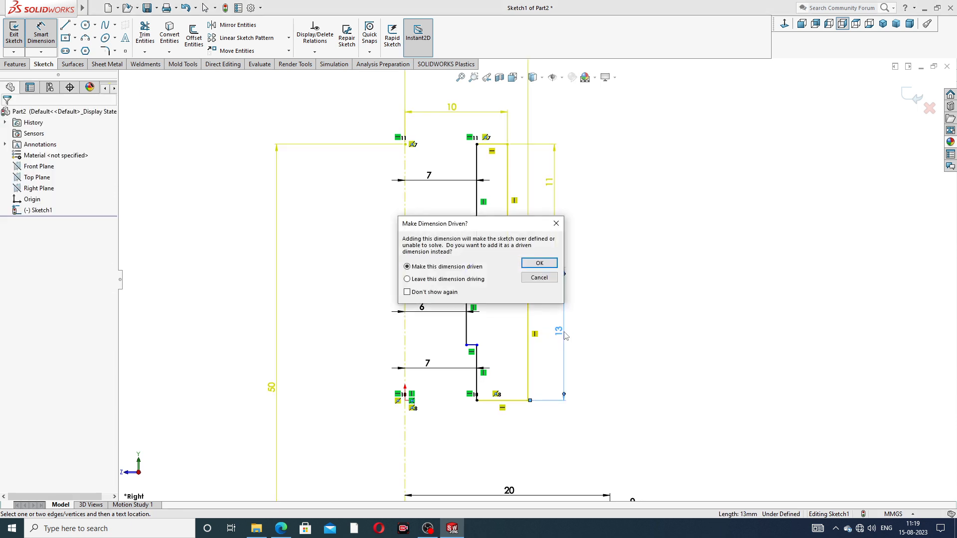
click(556, 223)
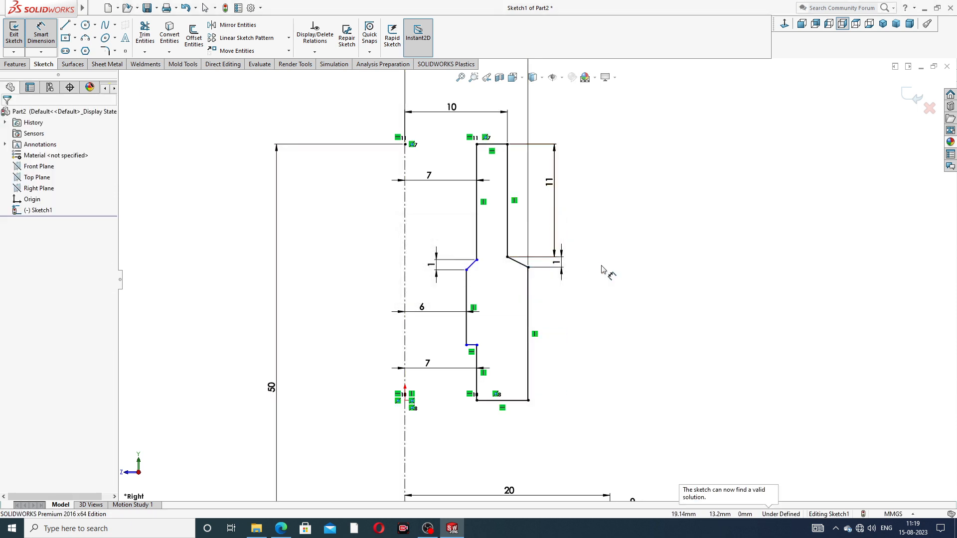
Delete the upper profile's bottom horizontal line between the inner and outer vertical lines
scroll(578, 312, up, 2)
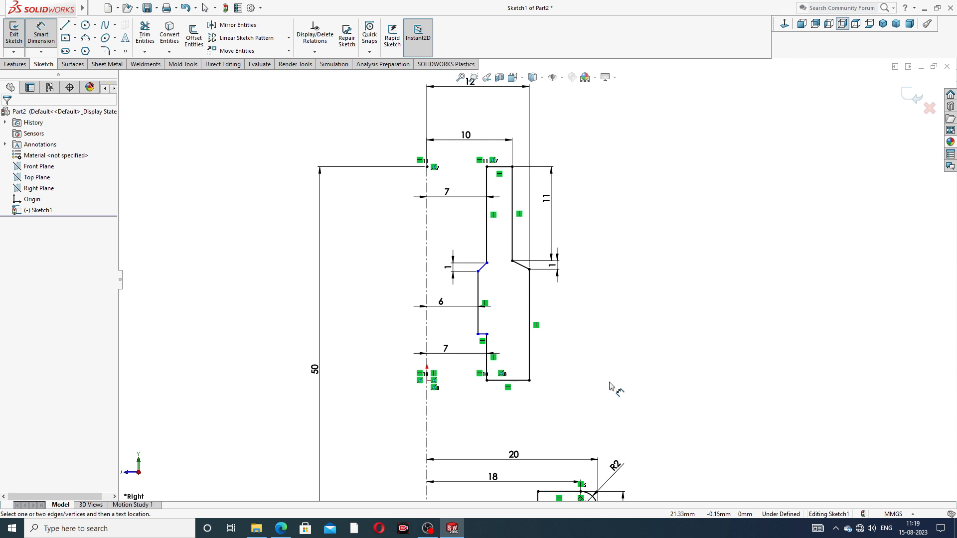
right_click(683, 250)
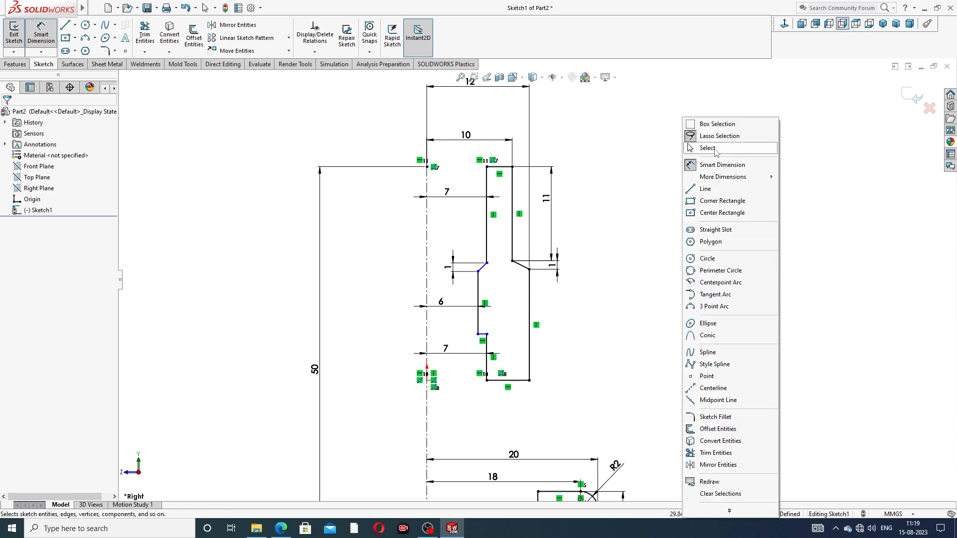
click(698, 148)
click(499, 380)
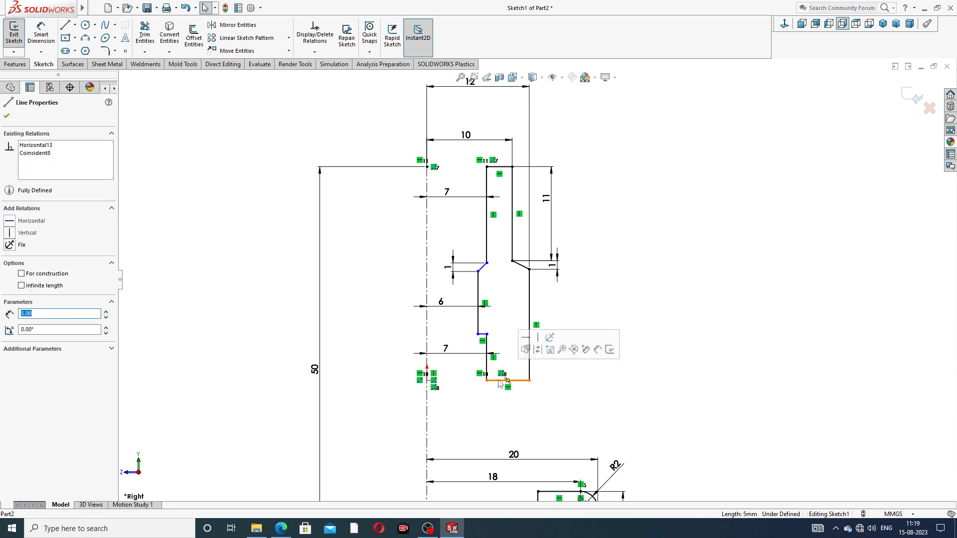
key(Delete)
Remove the horizontal relation tying the lower end of the upper profile's inner line to the origin
scroll(498, 384, down, 3)
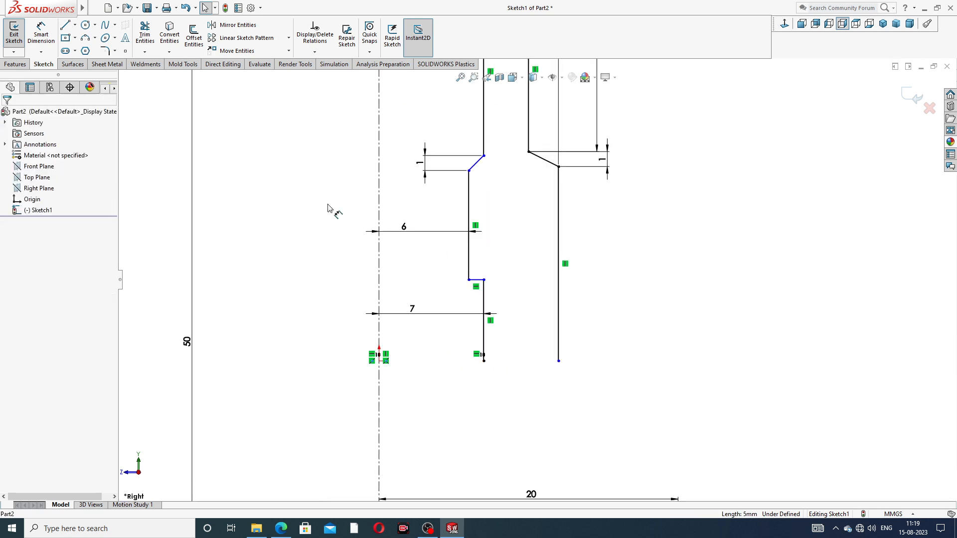
click(484, 361)
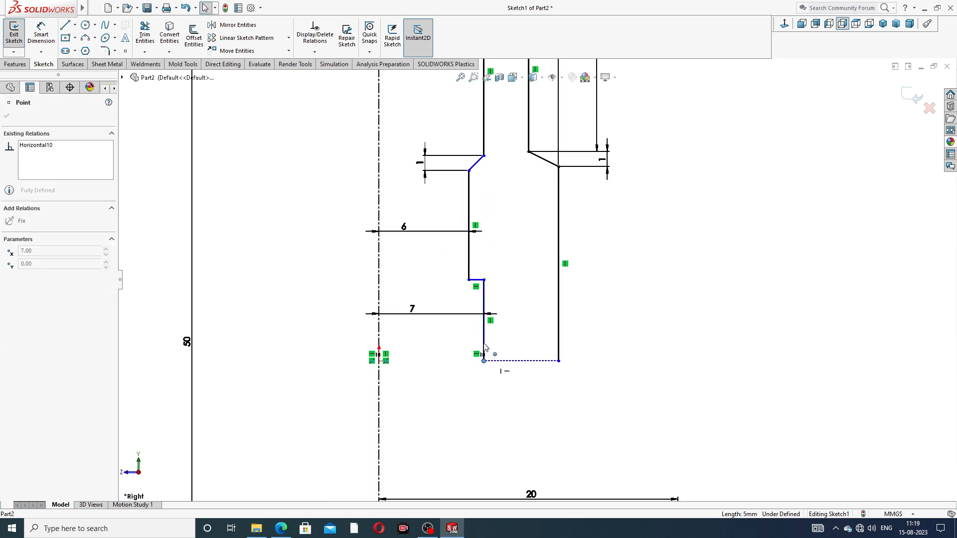
click(589, 345)
drag(484, 361, 531, 365)
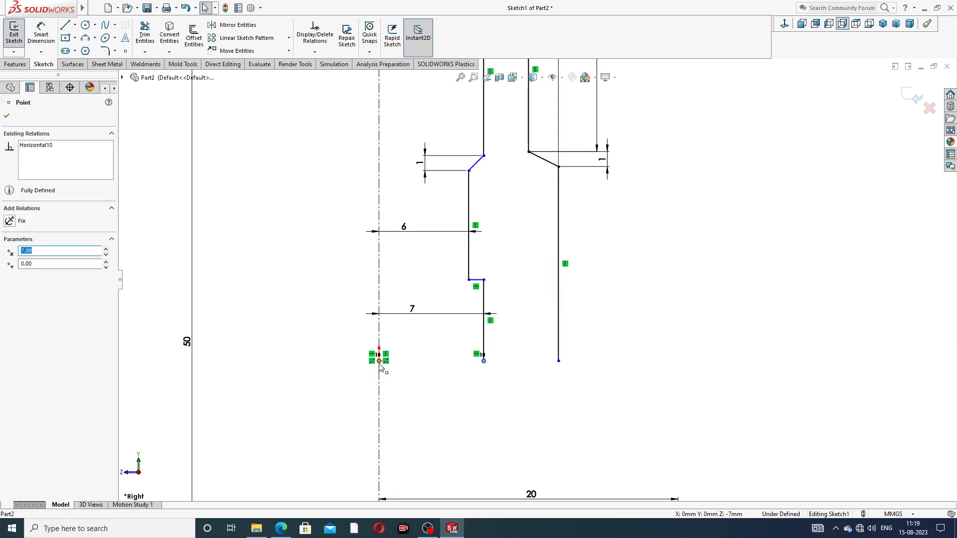
click(477, 355)
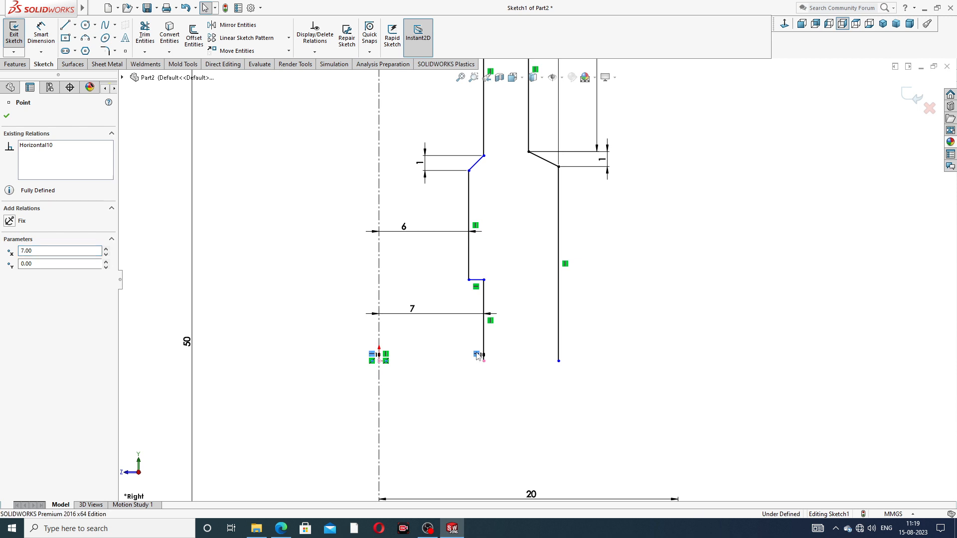
key(Delete)
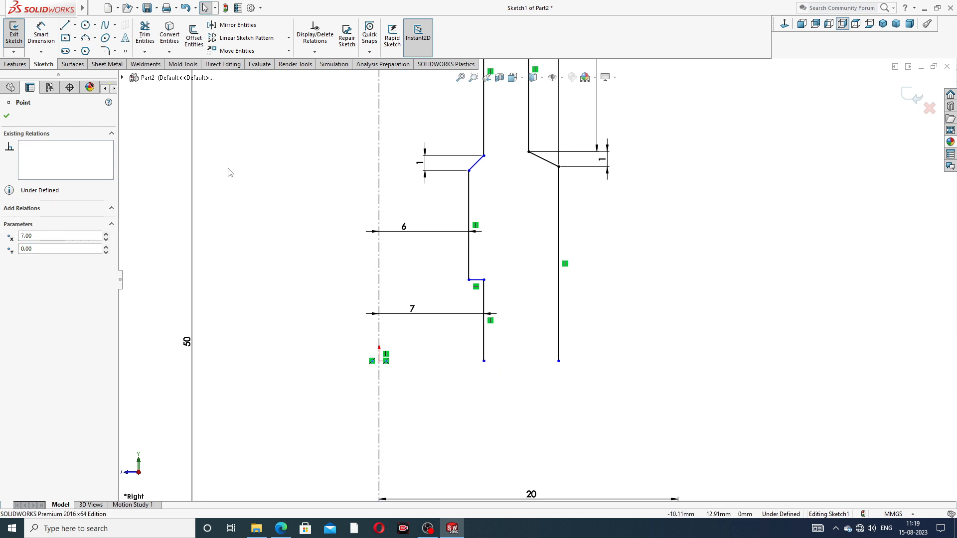
Redraw the upper profile's bottom horizontal line, joining the lower ends of its inner and outer vertical lines
click(65, 25)
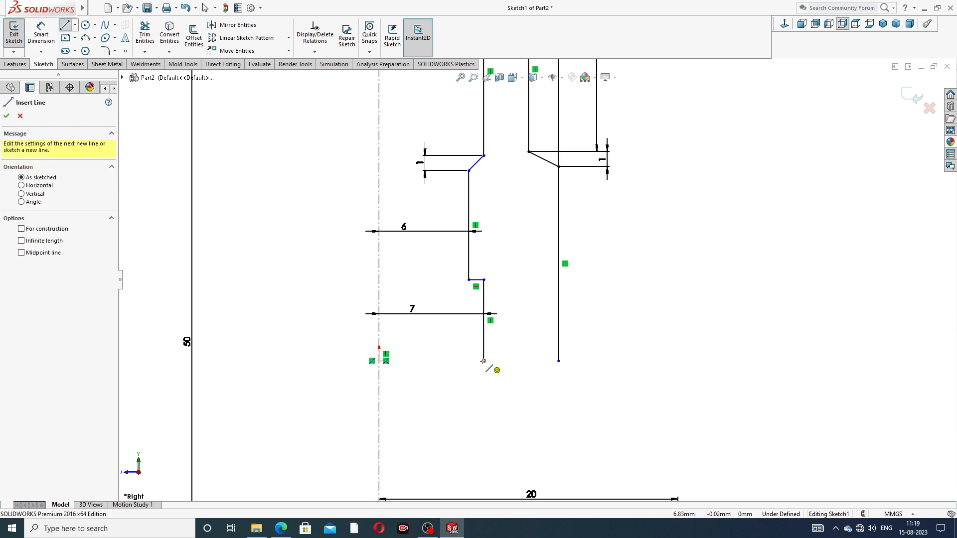
drag(483, 361, 558, 361)
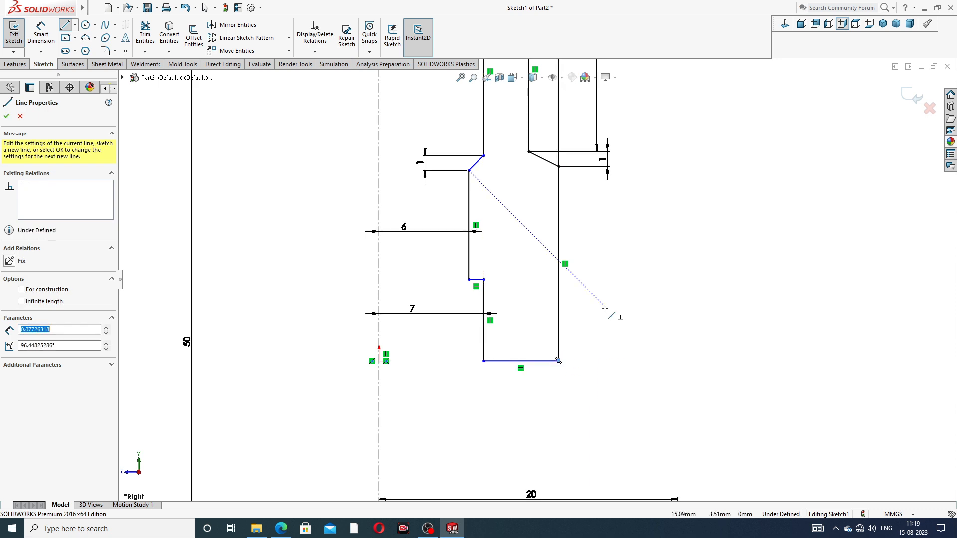
right_click(647, 298)
click(667, 306)
Move the upper profile's redrawn bottom line up and back down to check that it is free
mouse_move(543, 361)
mouse_down()
mouse_move(537, 340)
mouse_move(541, 348)
mouse_up()
click(603, 363)
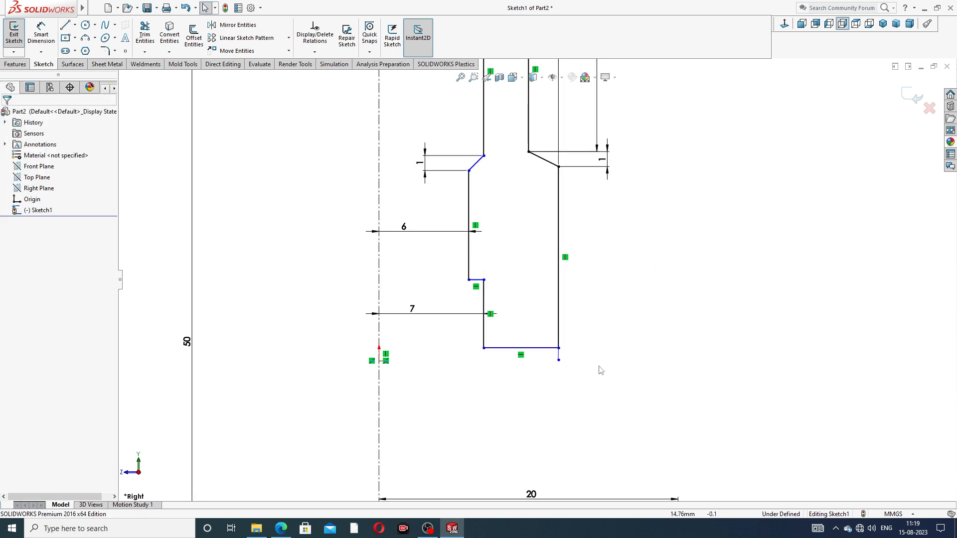
drag(556, 350, 557, 365)
click(513, 235)
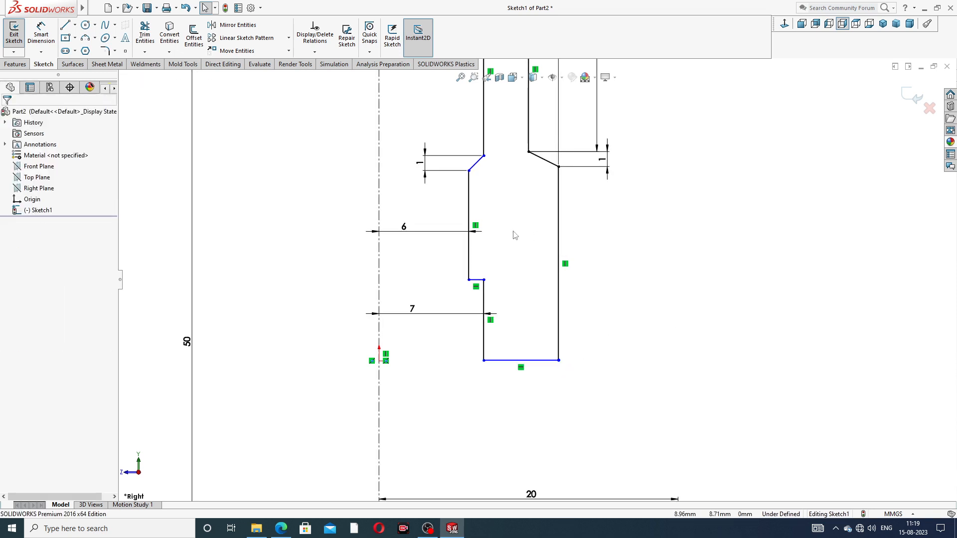
Set the length of the upper profile's lower outer vertical line to 11 mm
click(41, 33)
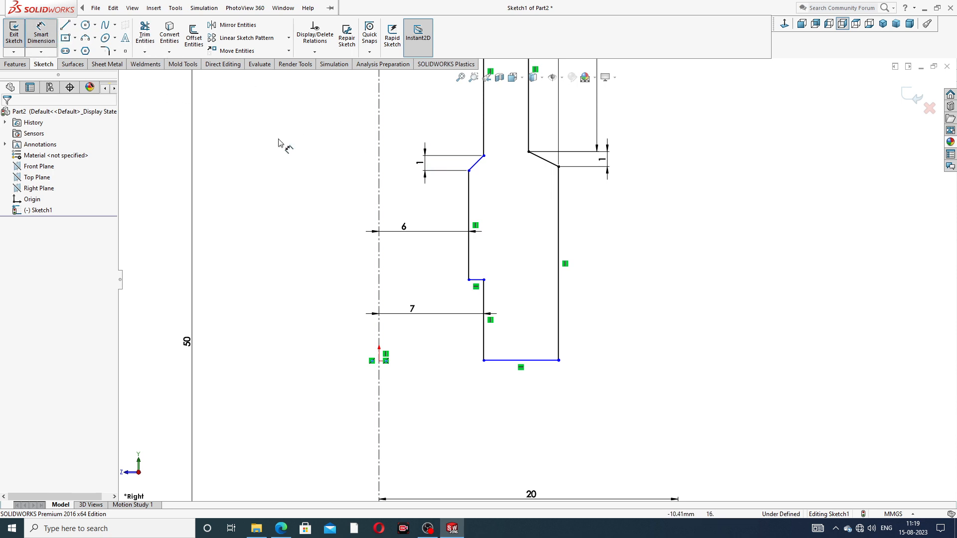
click(560, 224)
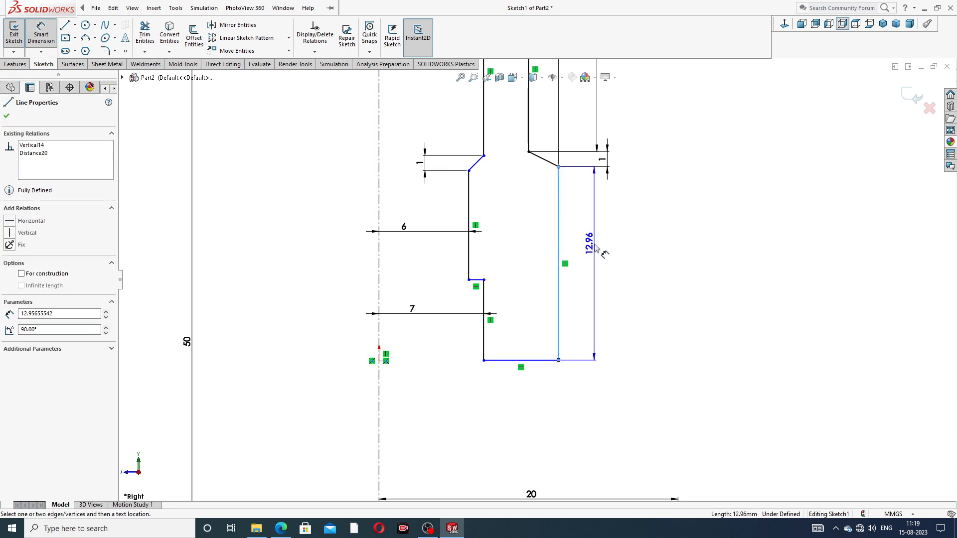
click(597, 248)
text(11)
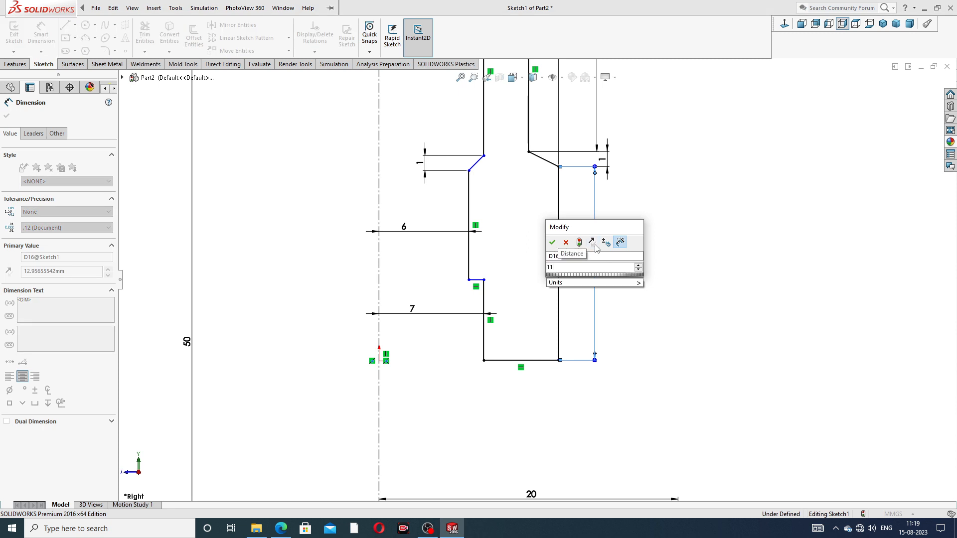
key(Return)
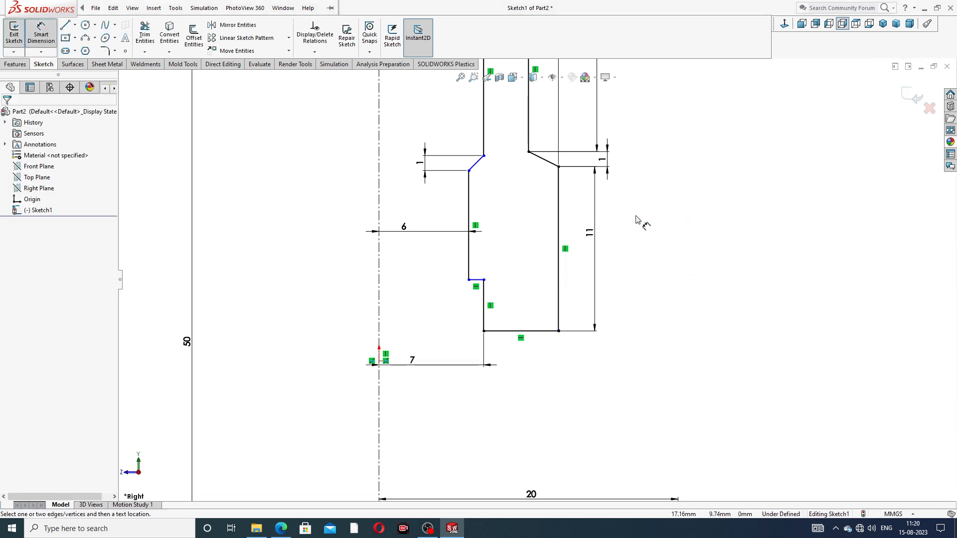
Place the lower 7 mm dimension level with its inner vertical line and set that line's length to 8 mm
scroll(634, 218, up, 2)
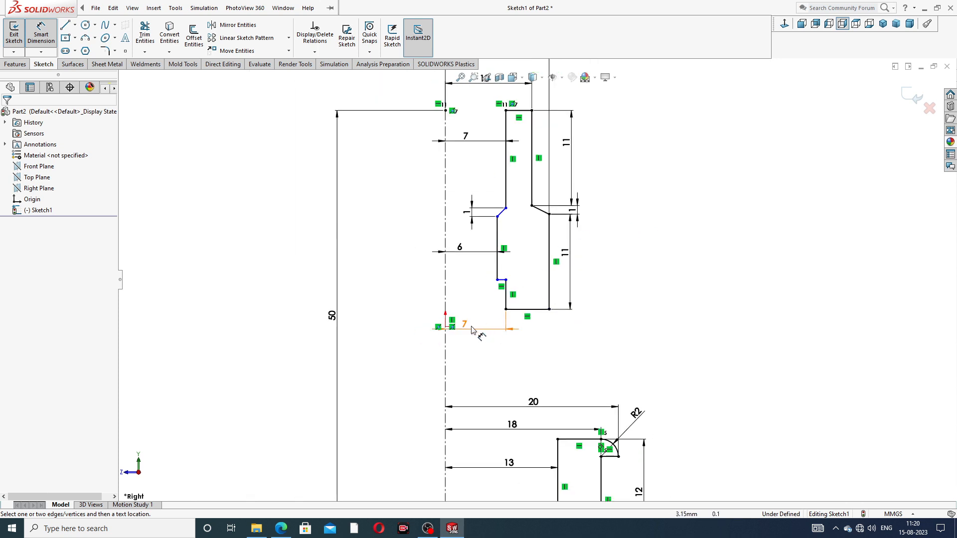
drag(464, 327, 457, 298)
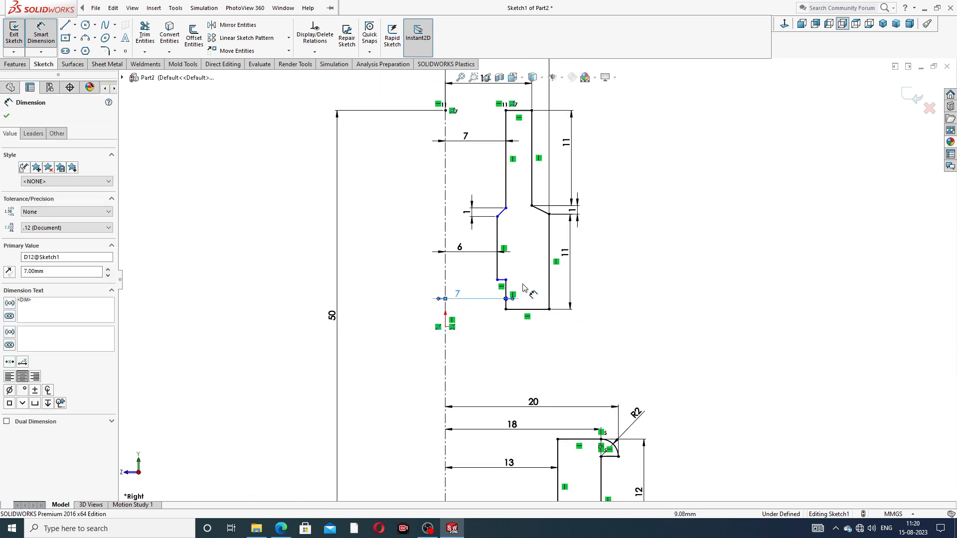
scroll(521, 283, down, 4)
click(489, 302)
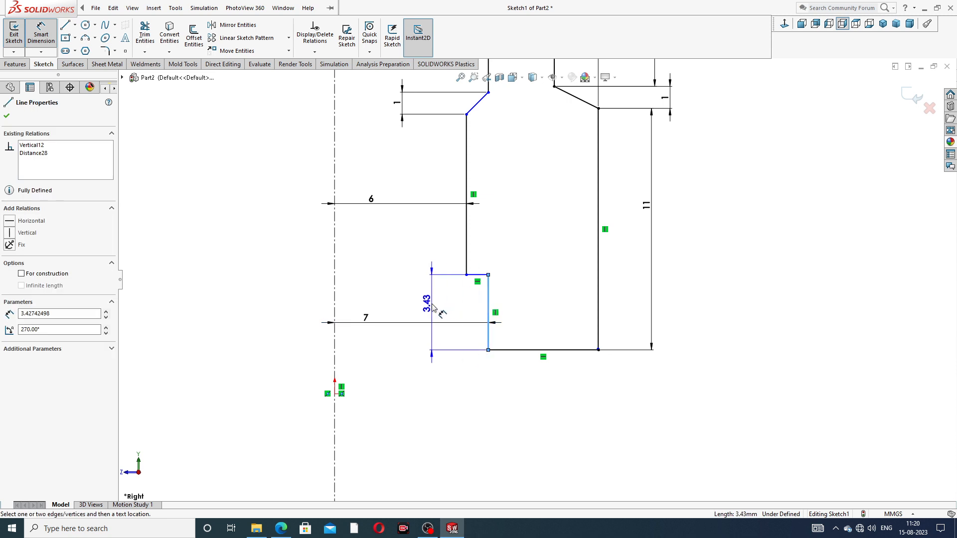
click(434, 307)
text(8)
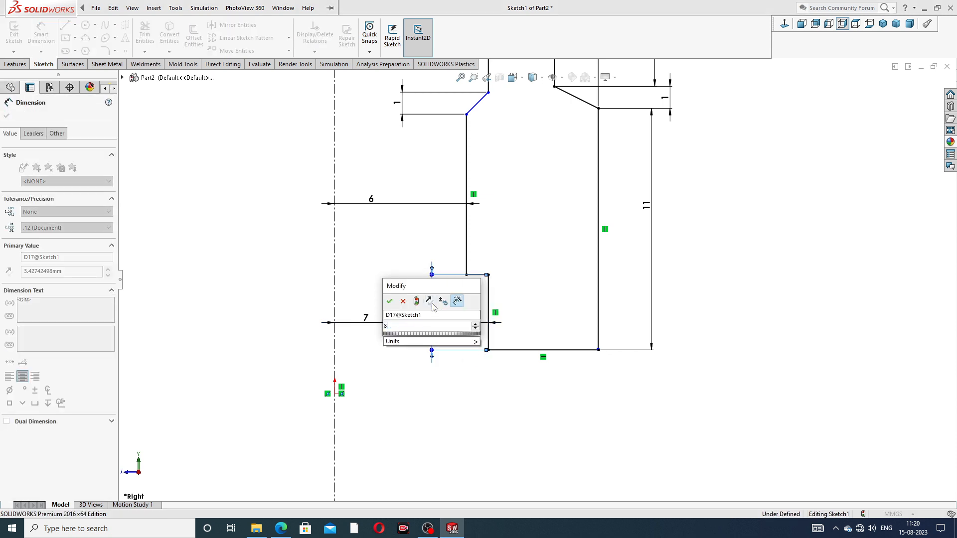
key(Return)
click(544, 256)
Set the length of the upper profile's middle inner vertical line to 3.5 mm
scroll(539, 229, up, 3)
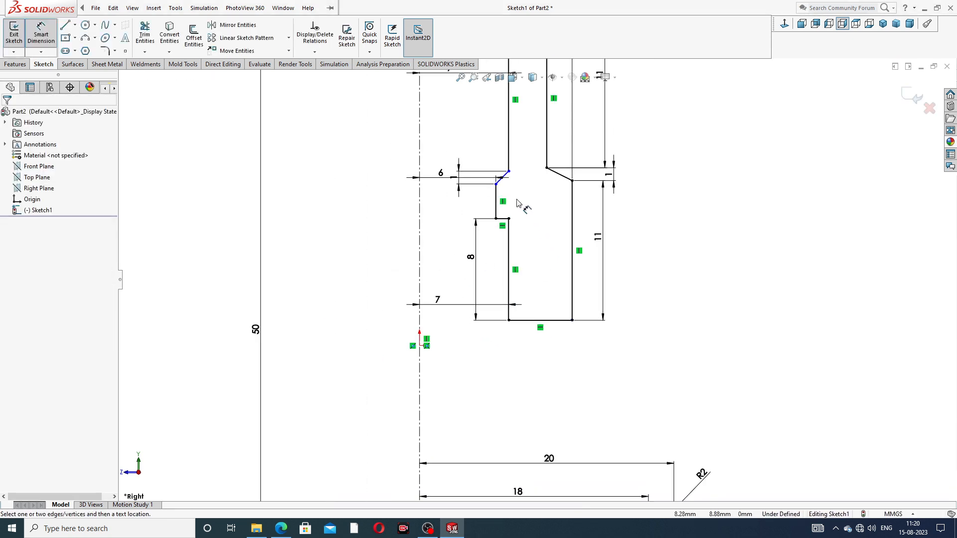
click(497, 201)
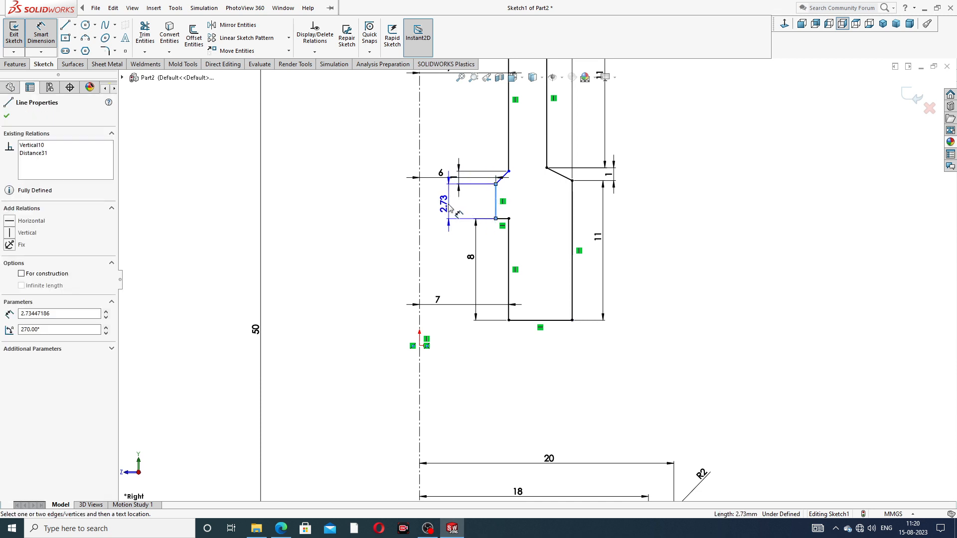
click(397, 200)
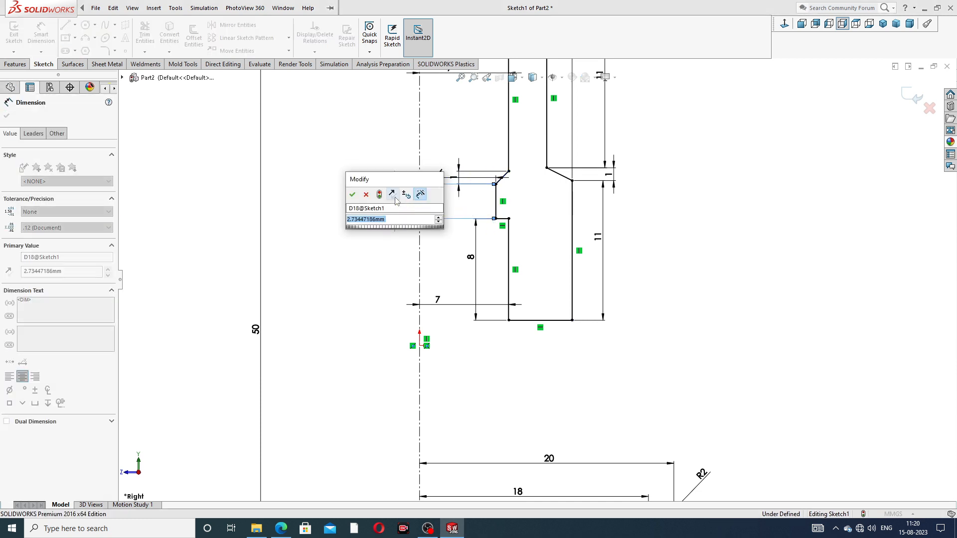
text(3.5)
key(Return)
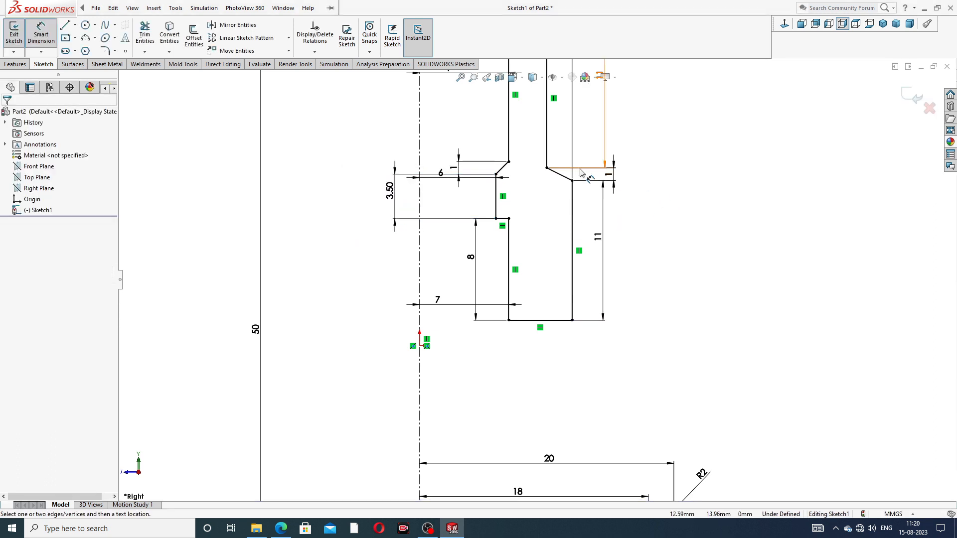
Rearrange the 6, 3.50, 8, lower 7 and 1 mm dimensions on the upper profile's inner side for legibility
scroll(548, 199, up, 4)
scroll(523, 228, down, 3)
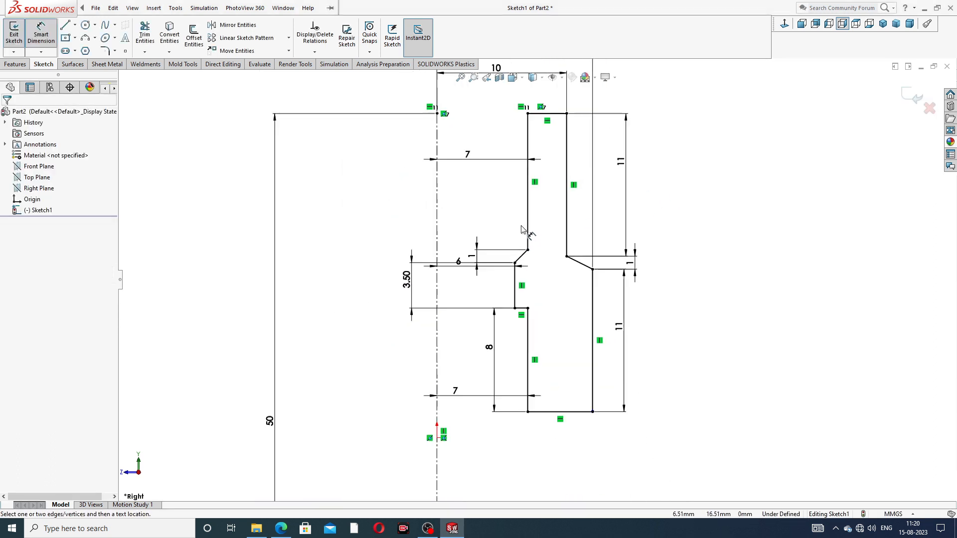
scroll(522, 229, down, 2)
drag(451, 274, 455, 298)
click(480, 221)
drag(383, 298, 381, 299)
drag(485, 375, 378, 370)
click(344, 369)
drag(438, 432, 470, 395)
click(716, 327)
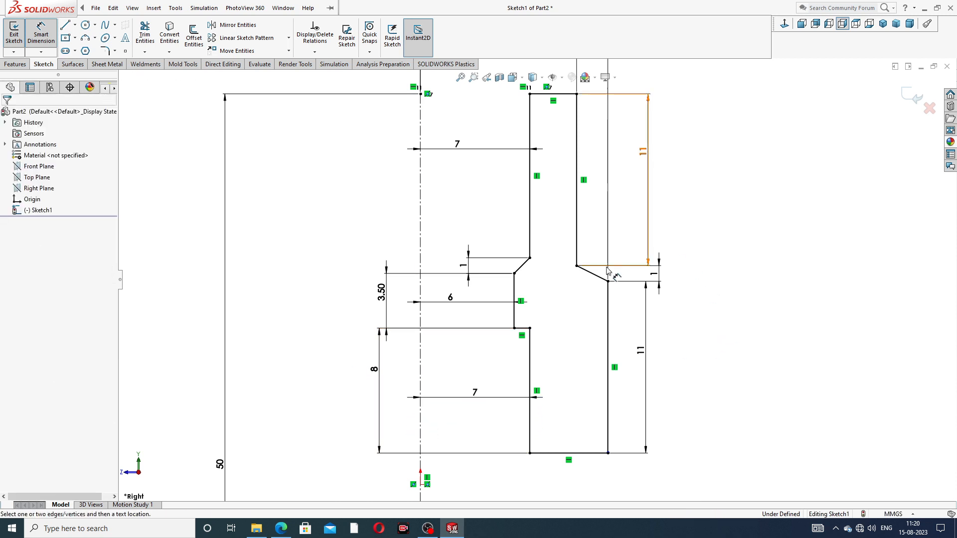
drag(465, 268, 493, 235)
click(669, 244)
Tidy the 12 and 10 mm dimensions above the upper profile and the 11 and 1 mm dimensions on its outer side
scroll(653, 241, up, 2)
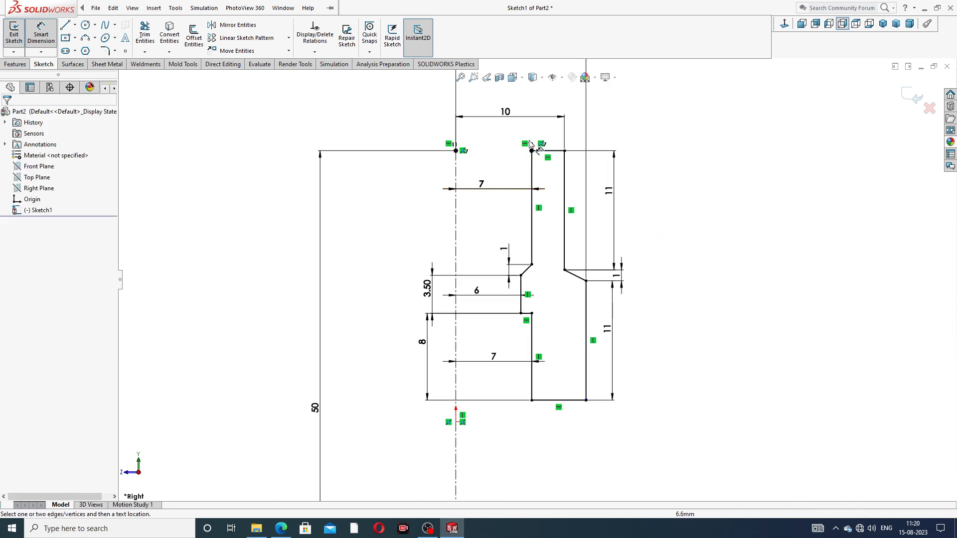
scroll(528, 145, up, 2)
drag(523, 145, 523, 159)
drag(524, 191, 523, 186)
drag(582, 271, 596, 273)
scroll(591, 302, down, 4)
drag(560, 314, 591, 315)
drag(572, 248, 568, 213)
key(Escape)
scroll(667, 250, up, 4)
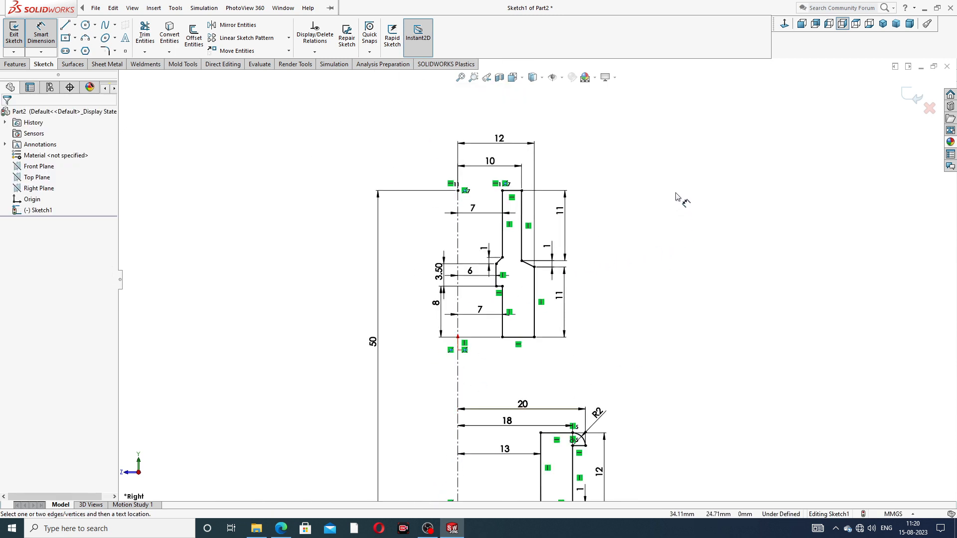
right_click(678, 197)
click(702, 148)
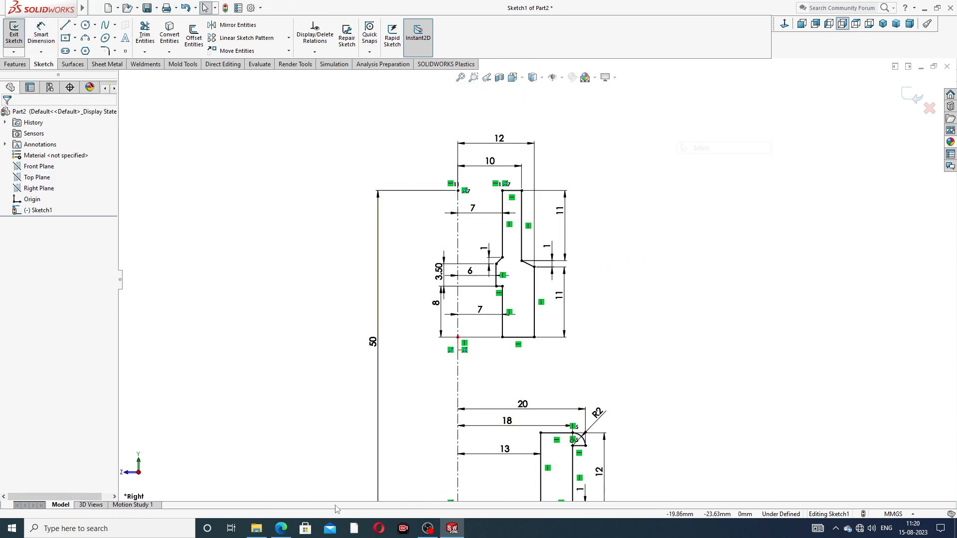
Examine the enlarged Section A-A dimensions in the PART-08 union drafting PDF in Microsoft Edge and return to the SOLIDWORKS sketch
click(281, 528)
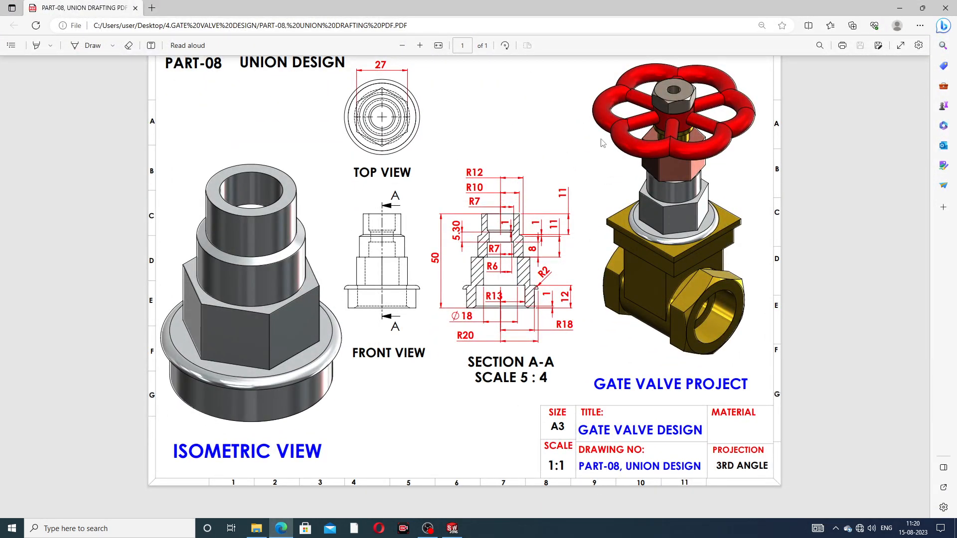
click(420, 45)
click(421, 46)
click(421, 46)
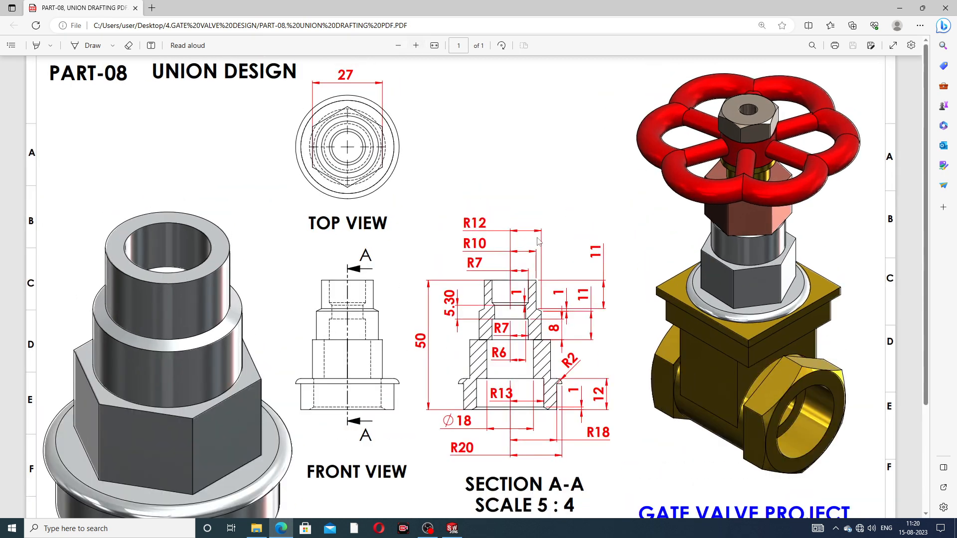
scroll(536, 234, down, 1)
click(416, 46)
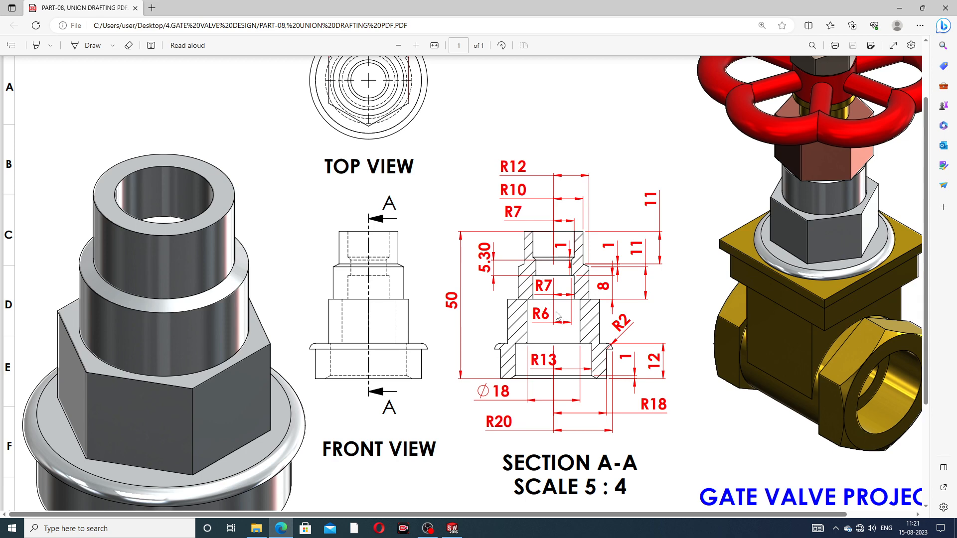
click(281, 529)
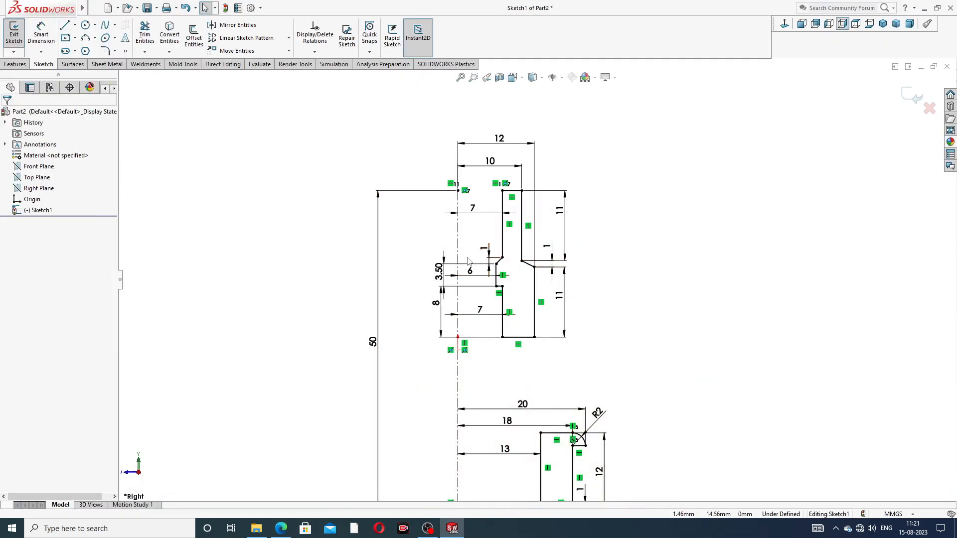
key(f)
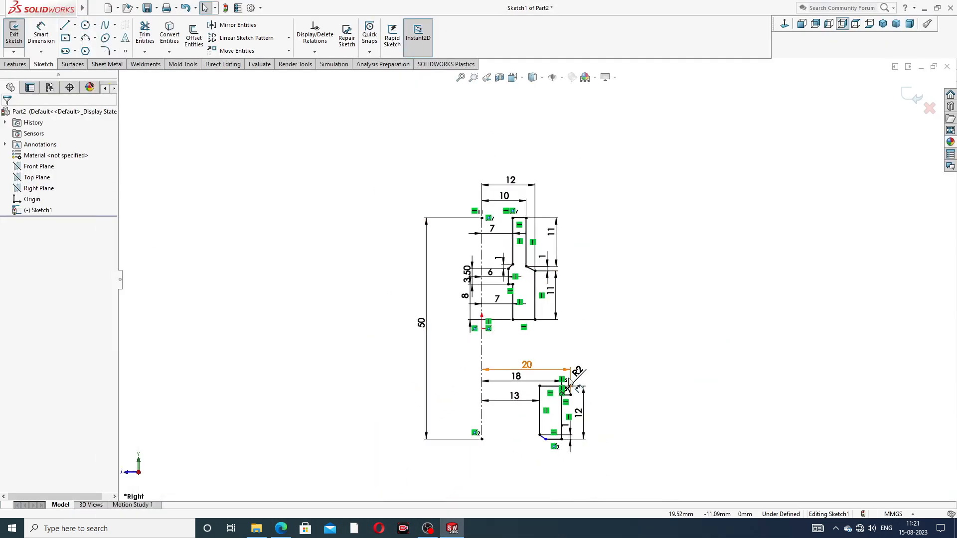
scroll(578, 393, down, 1)
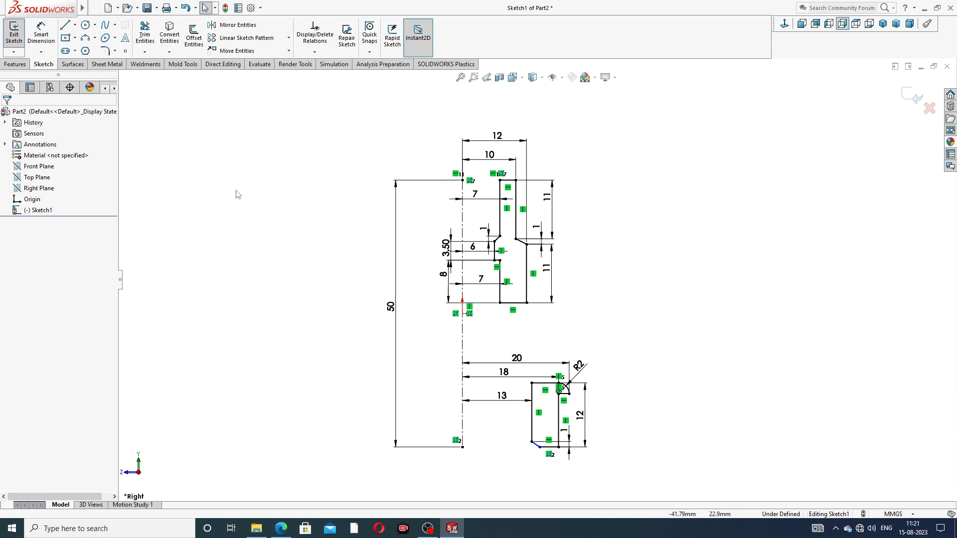
Dimension the length of the sloped line at the lower profile's bottom inner corner, placing the dimension inside the profile
click(41, 34)
scroll(535, 499, down, 6)
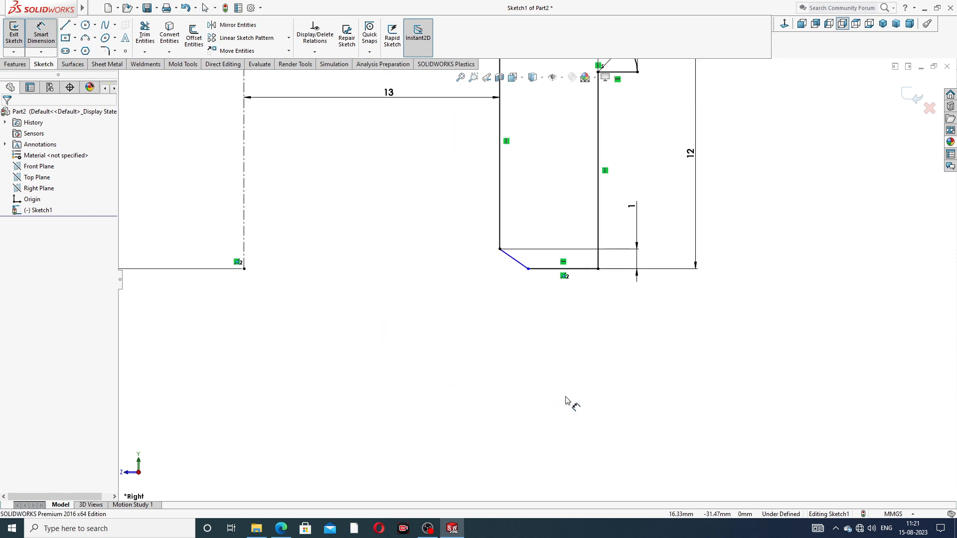
click(521, 264)
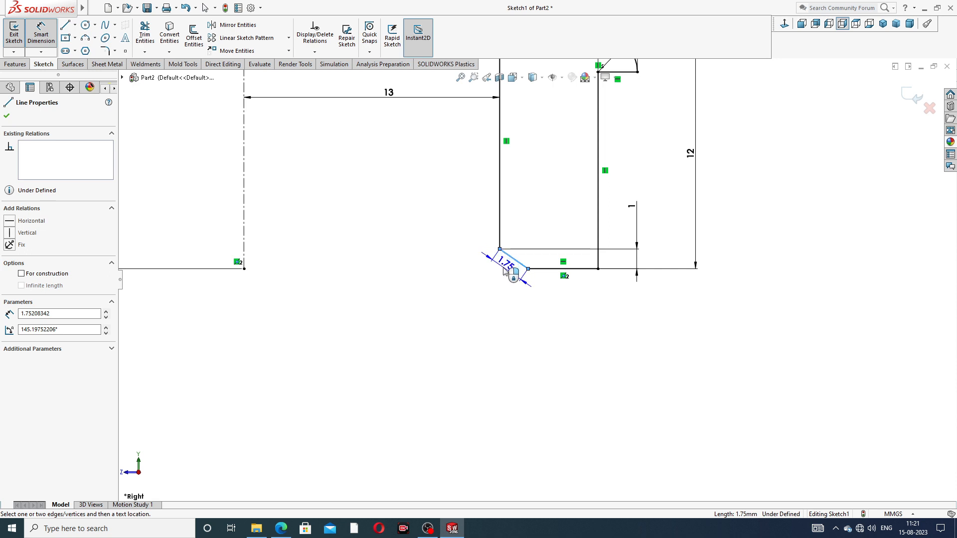
click(504, 267)
click(461, 266)
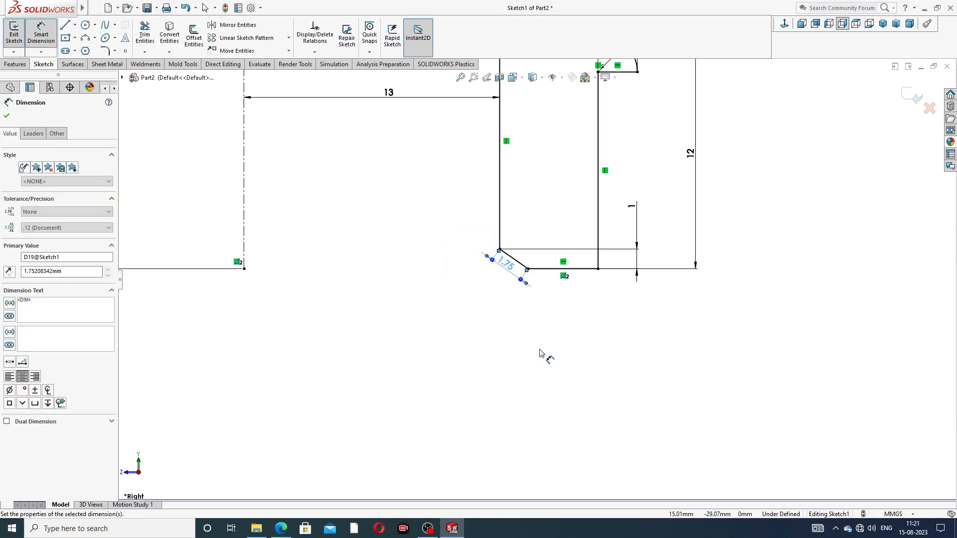
click(535, 242)
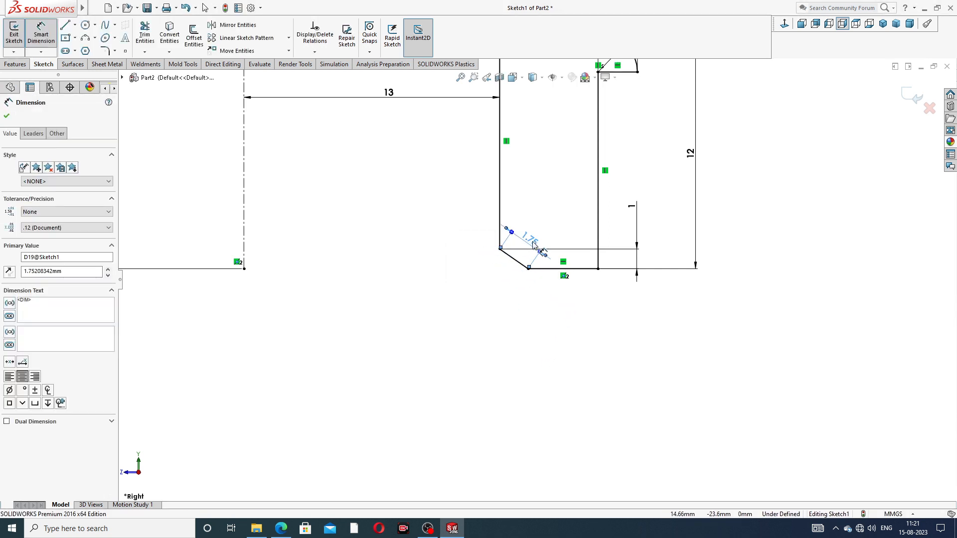
click(728, 212)
right_click(739, 167)
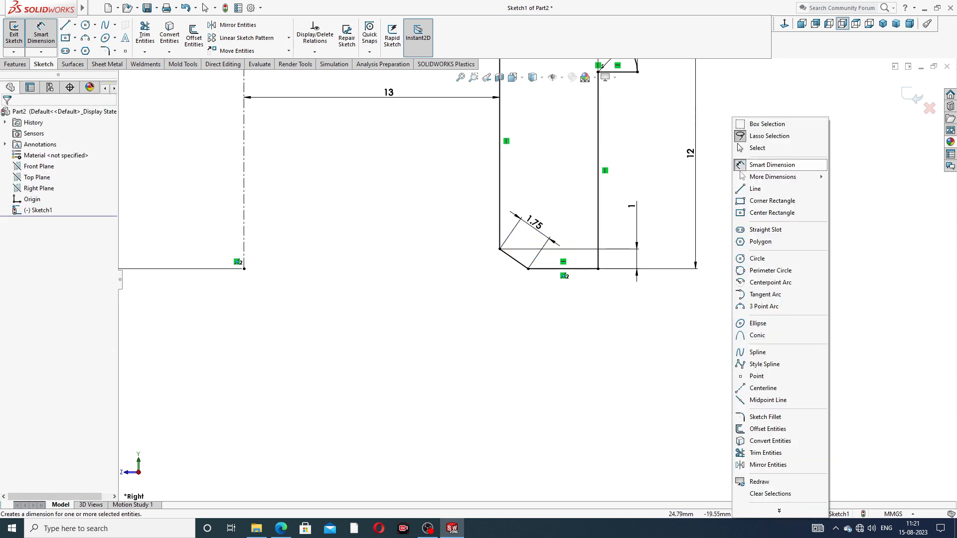
click(743, 148)
key(f)
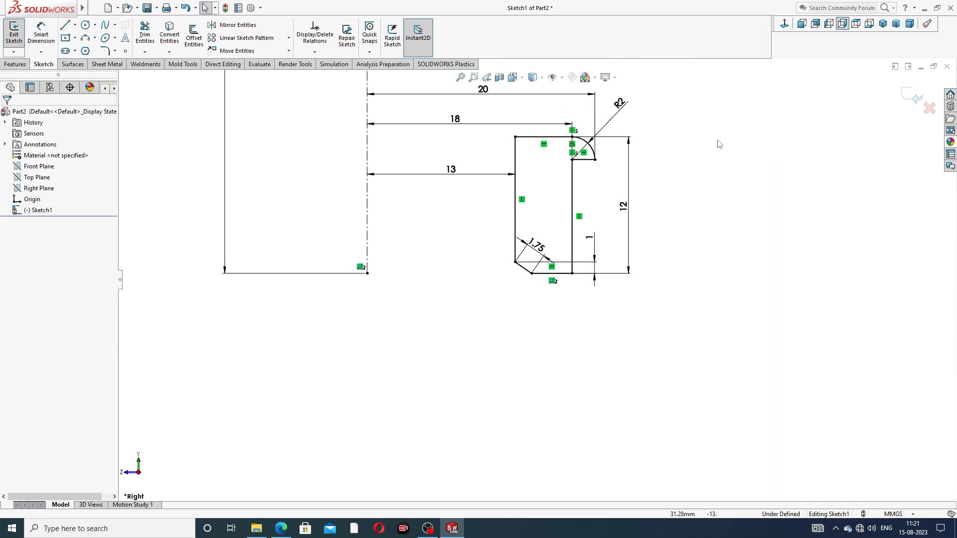
Revolve both the upper and lower section profiles 360 degrees about the 50 mm centerline
scroll(647, 164, up, 3)
scroll(549, 173, down, 3)
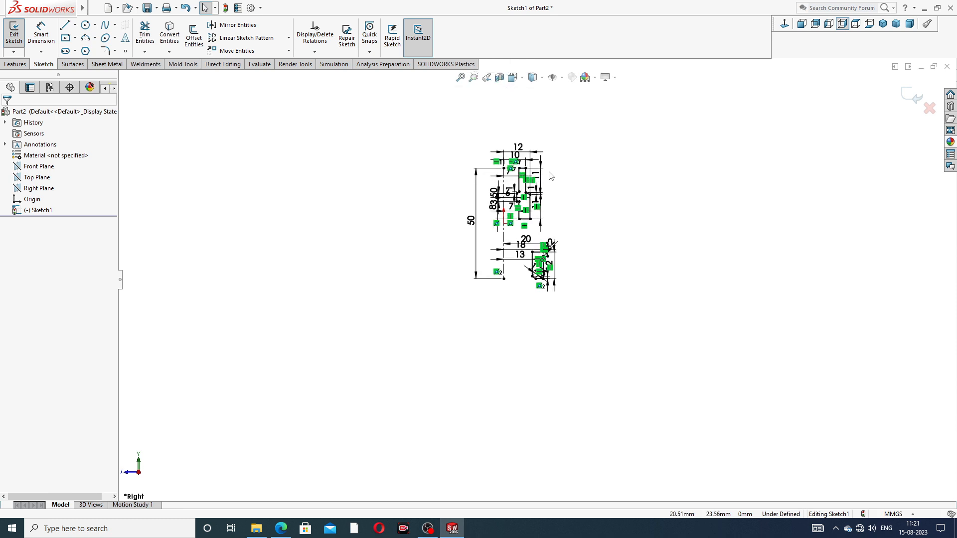
scroll(549, 196, up, 2)
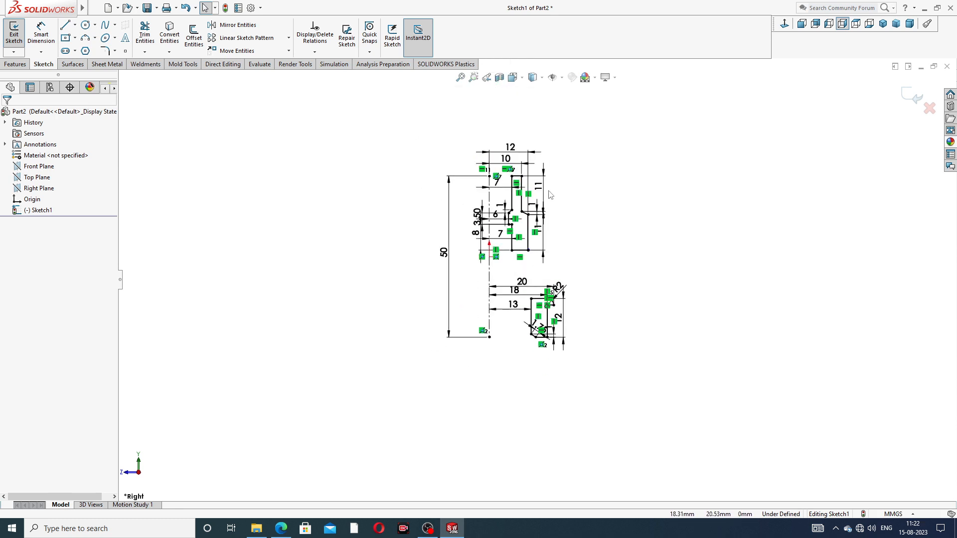
scroll(548, 196, down, 2)
click(15, 64)
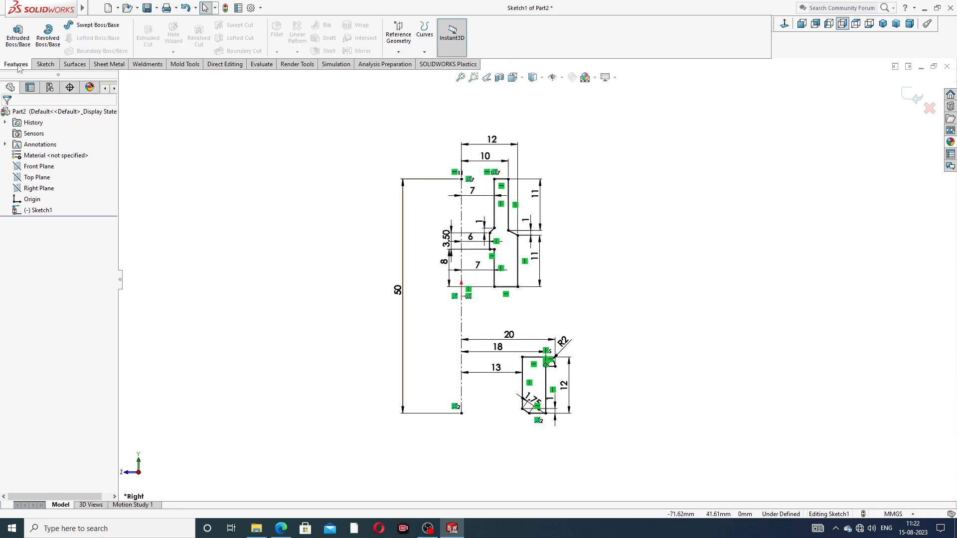
click(51, 44)
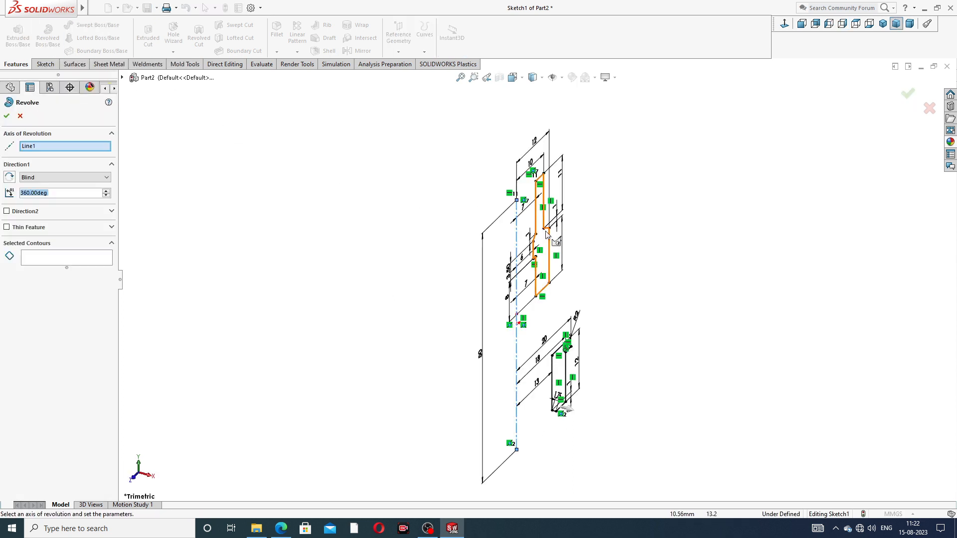
click(544, 234)
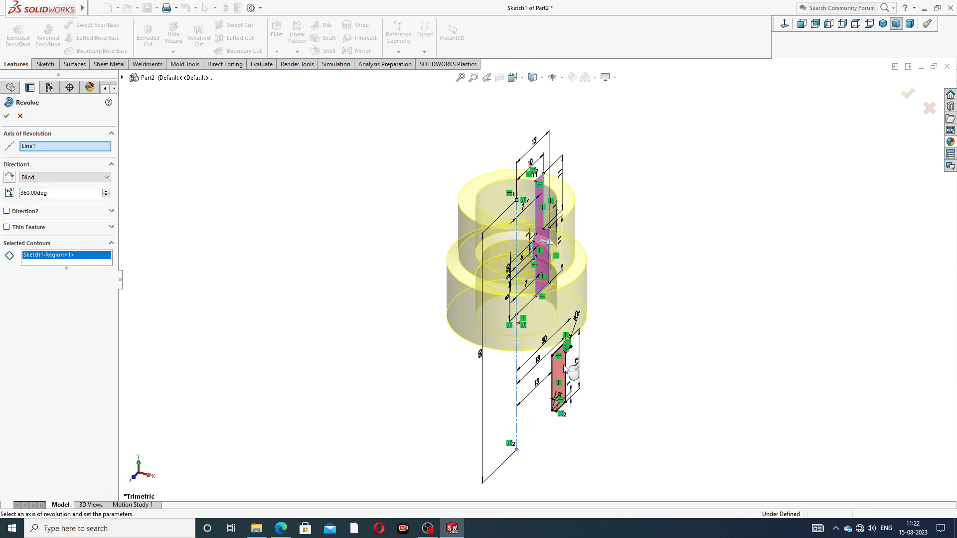
click(565, 368)
mouse_move(628, 336)
middle_down()
mouse_move(663, 207)
mouse_move(621, 258)
mouse_move(591, 244)
middle_up()
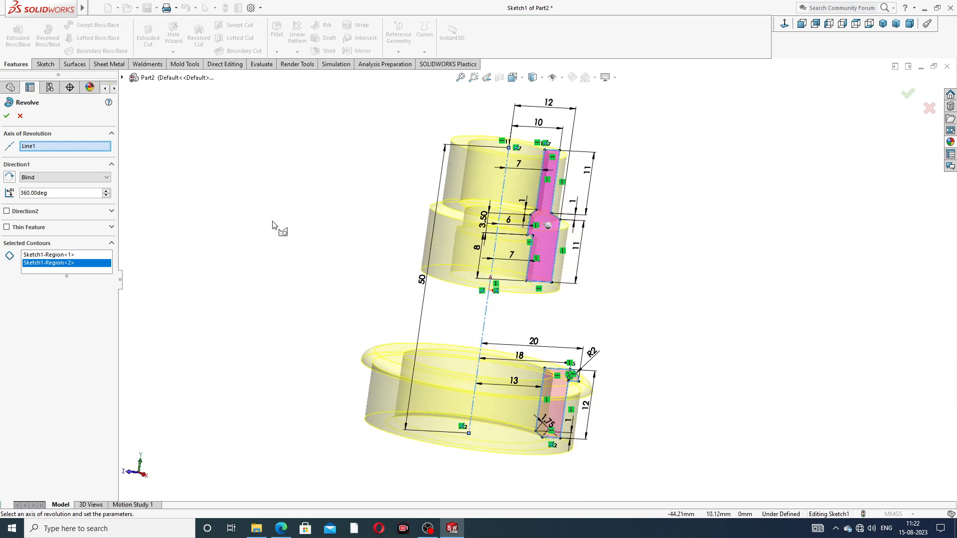
click(7, 116)
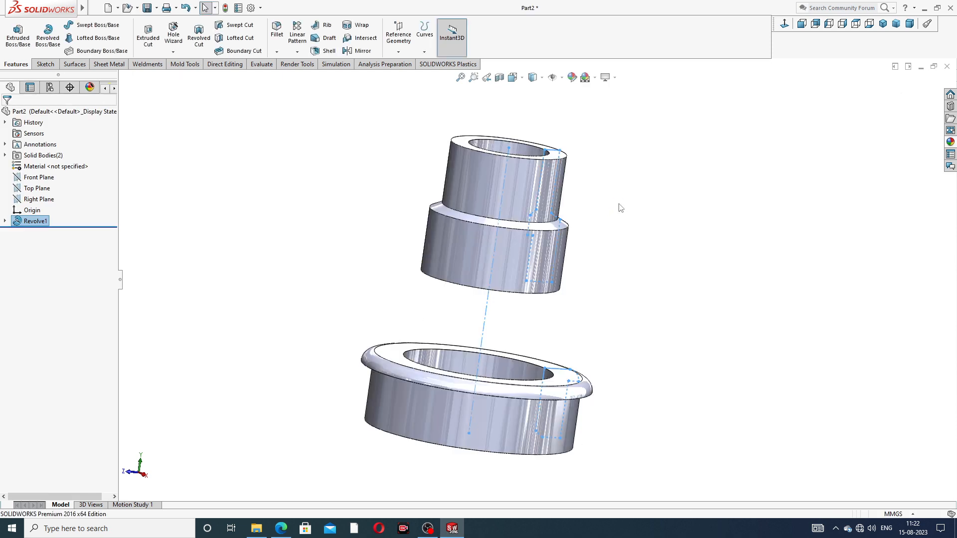
Start a sketch on the flat upper ring face of the lower flanged body, viewed normal to the face
middle_drag(630, 276, 649, 251)
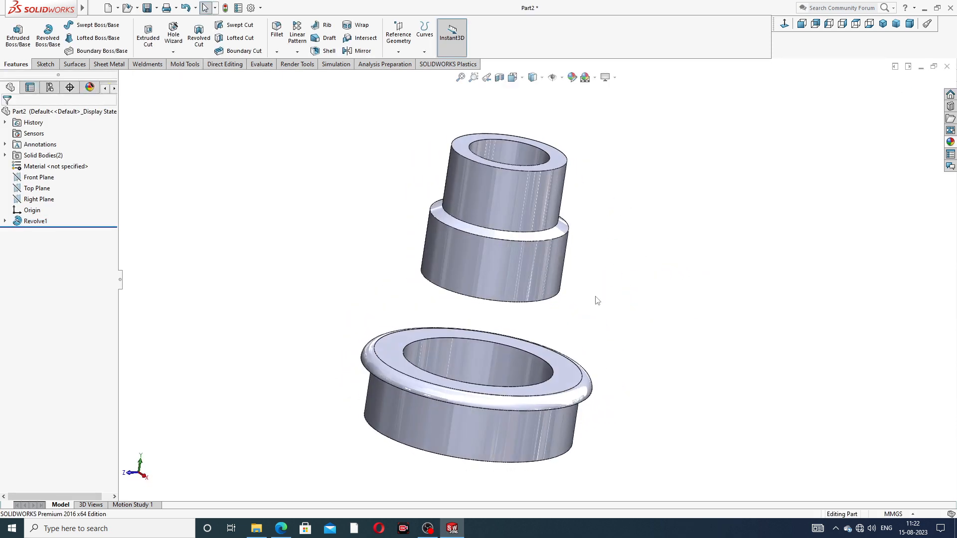
scroll(594, 309, up, 2)
mouse_move(571, 341)
middle_down()
mouse_move(573, 331)
mouse_move(577, 355)
middle_up()
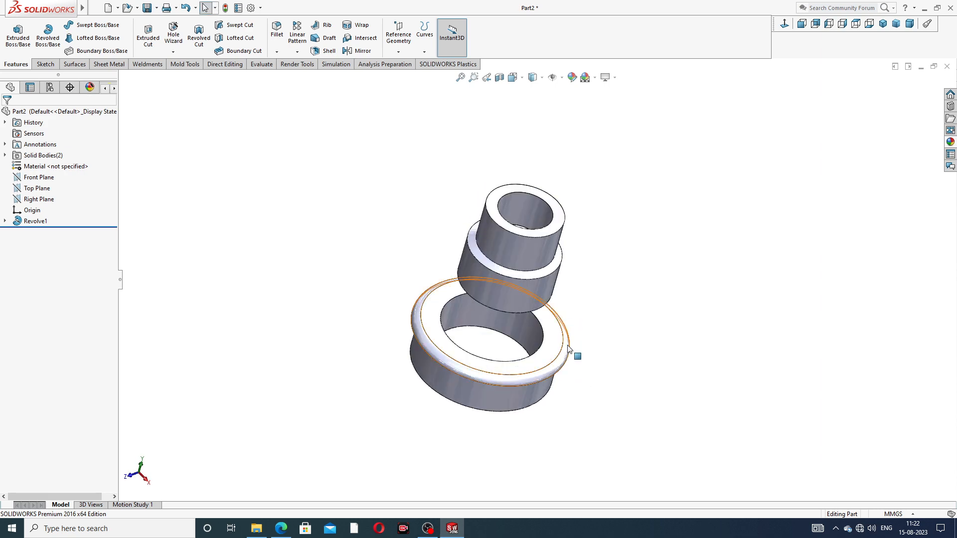
click(558, 340)
click(593, 310)
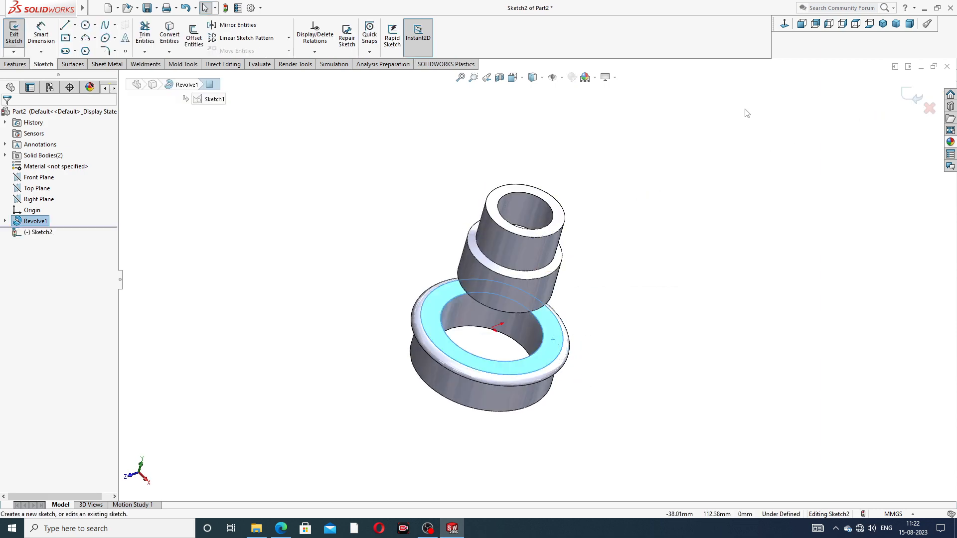
click(785, 26)
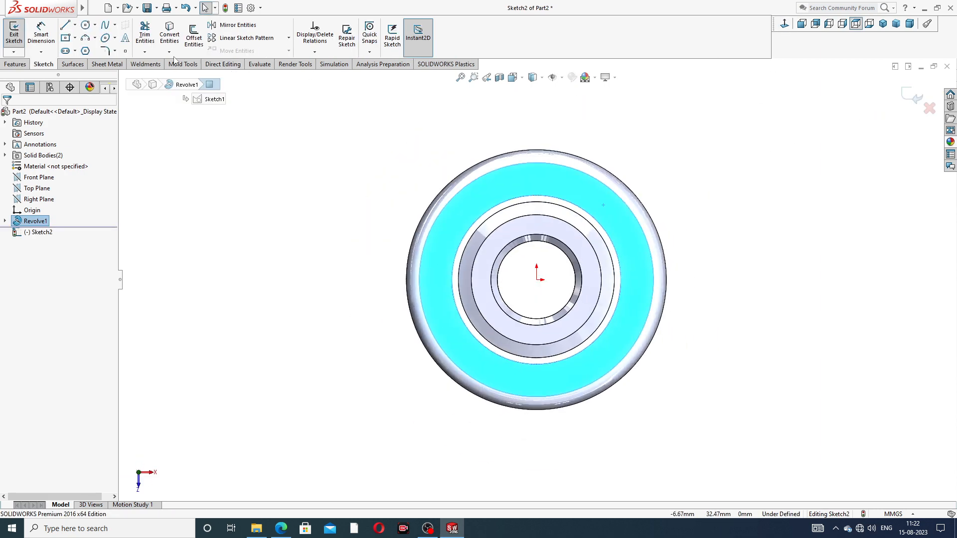
Sketch a six-sided polygon centered on the origin, with one vertex about 15.6 mm straight above it
click(87, 52)
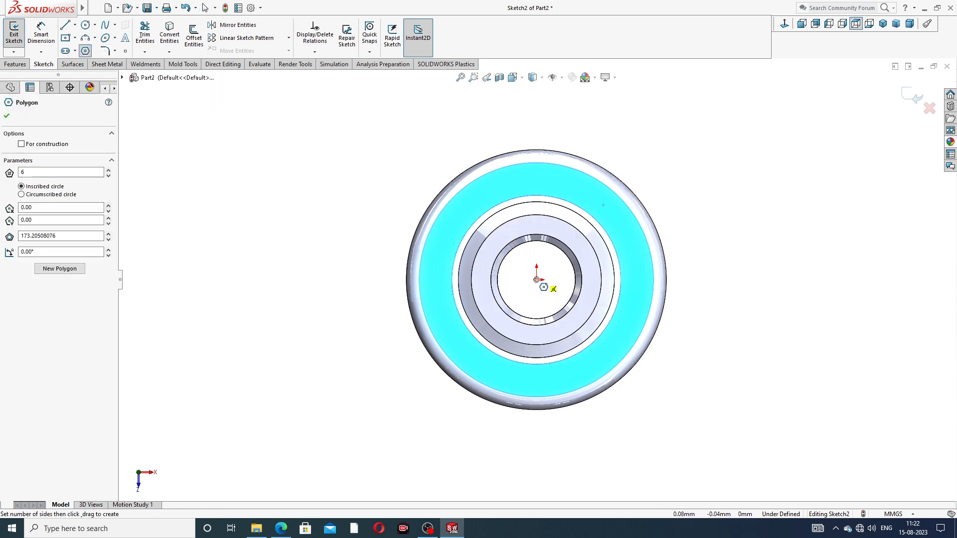
click(537, 280)
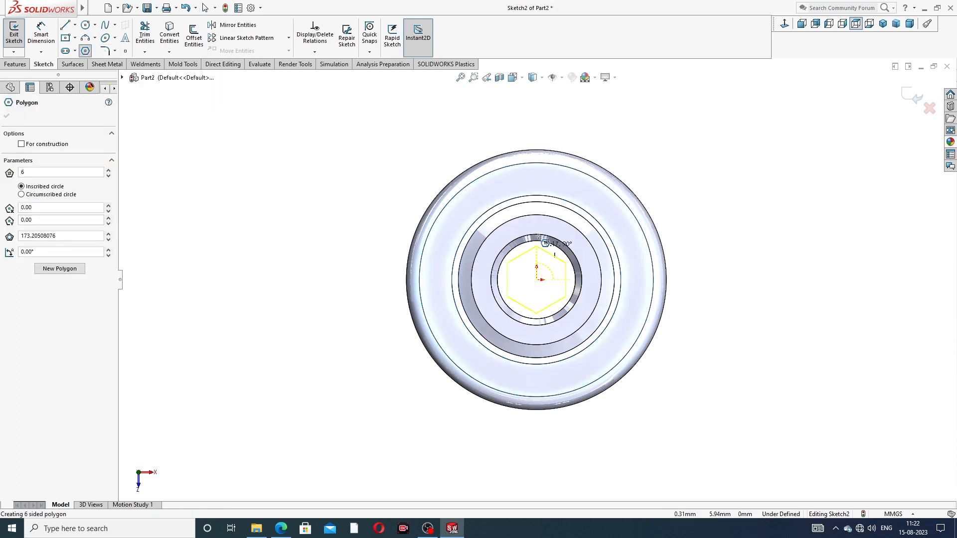
click(537, 178)
right_click(622, 127)
click(646, 137)
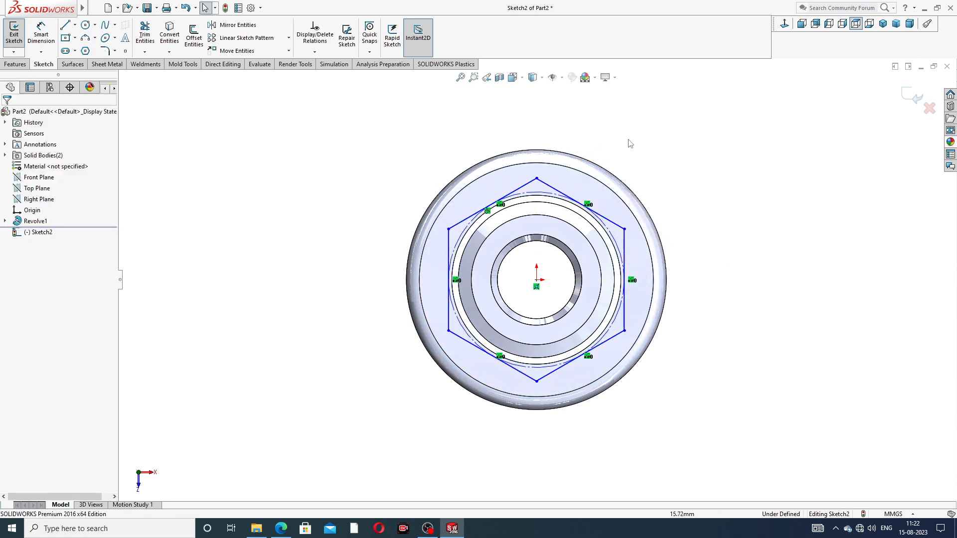
Sketch a circle centered on the origin inside the hexagon, larger than the upper body's bore
click(86, 25)
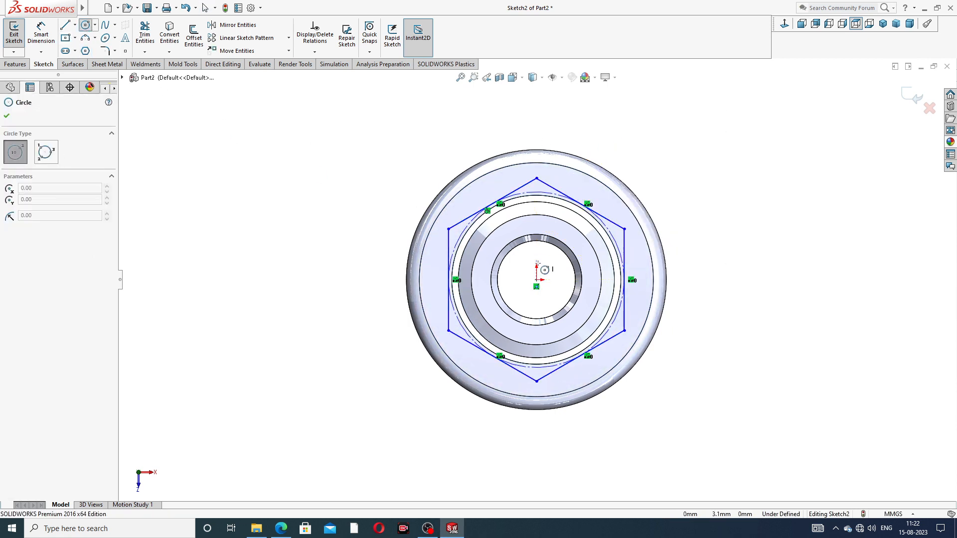
click(536, 280)
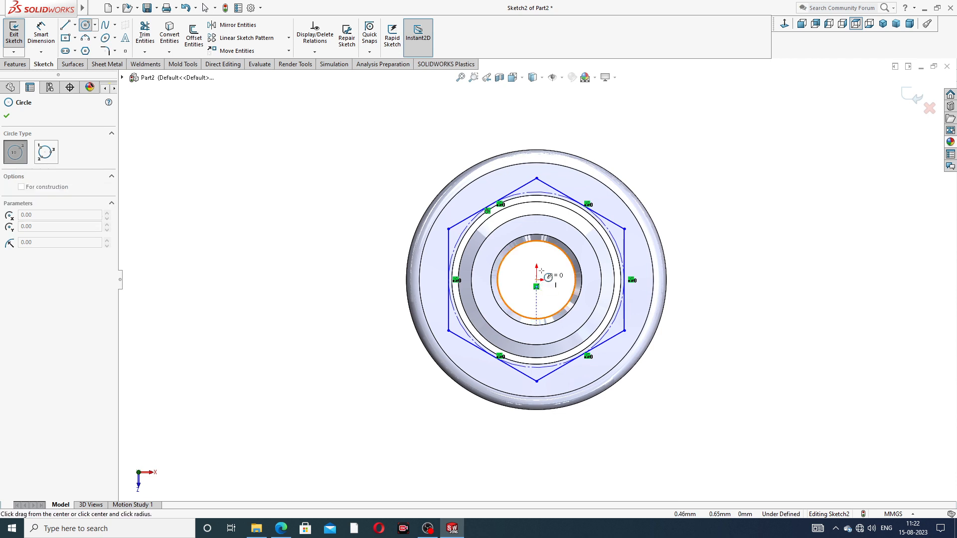
click(546, 218)
right_click(669, 154)
click(679, 158)
scroll(501, 236, up, 3)
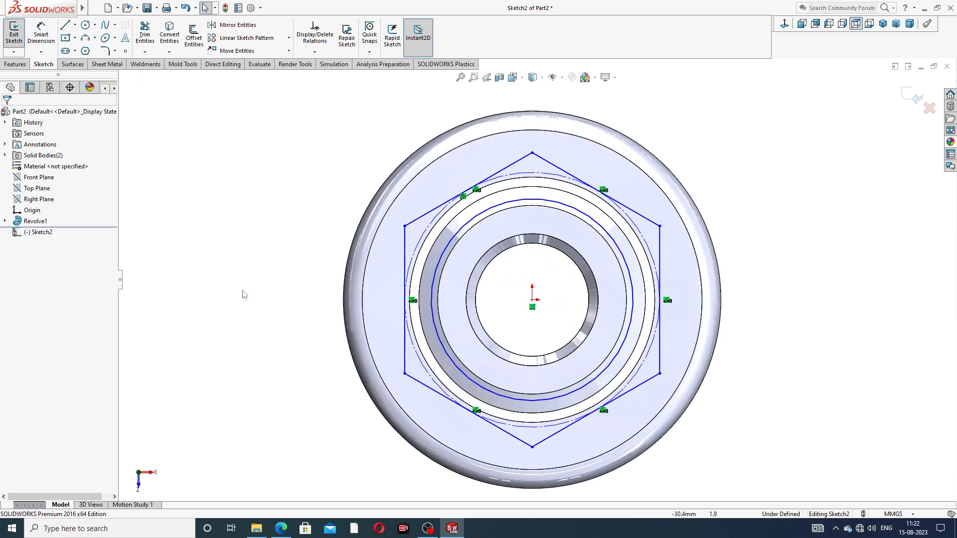
Examine the hexagon width and Section A-A dimensions in the union drafting PDF in Microsoft Edge and return to the SOLIDWORKS sketch
click(281, 528)
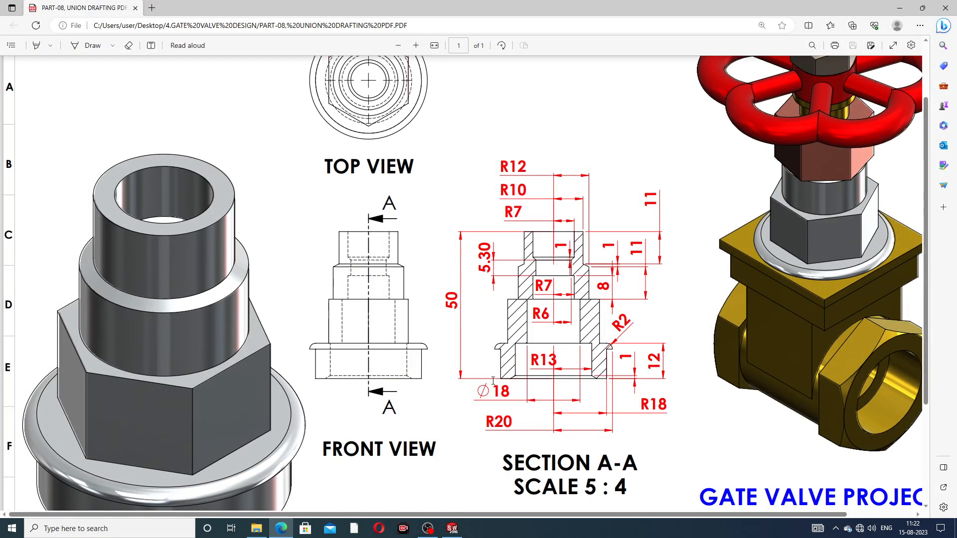
scroll(467, 320, up, 3)
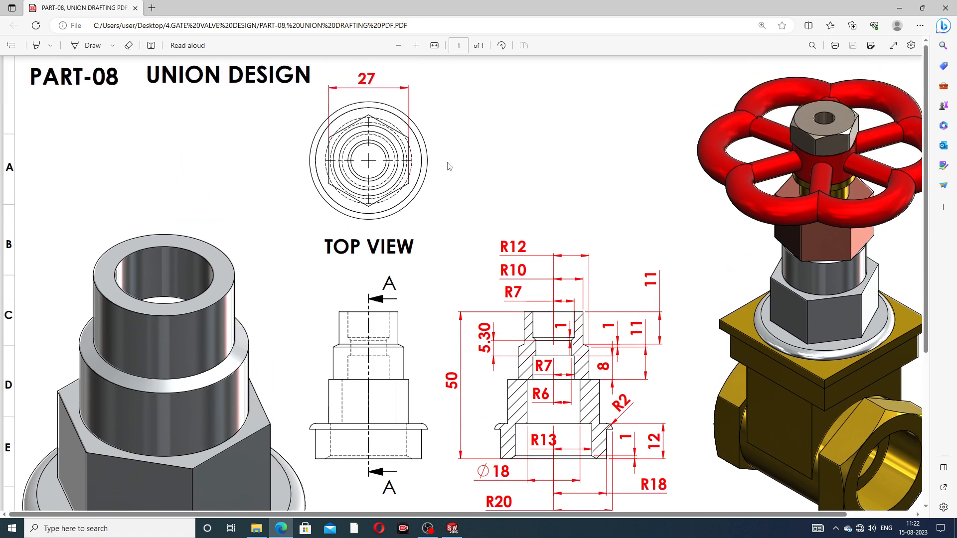
click(398, 47)
click(399, 47)
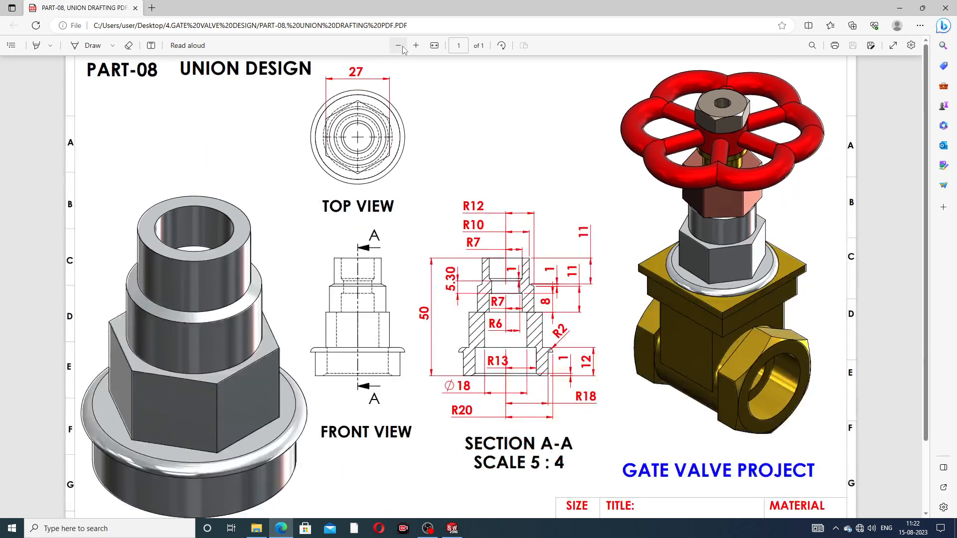
click(401, 46)
click(402, 47)
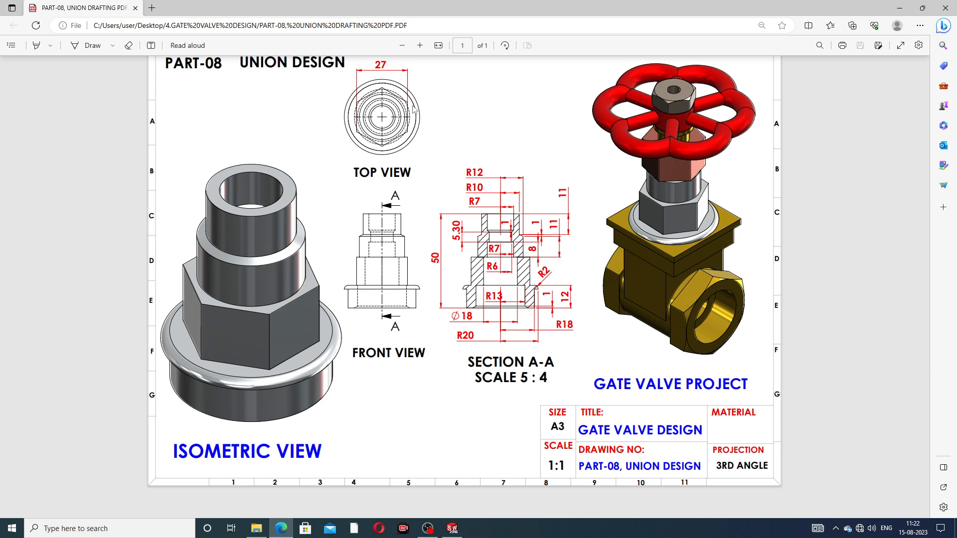
click(279, 529)
click(281, 529)
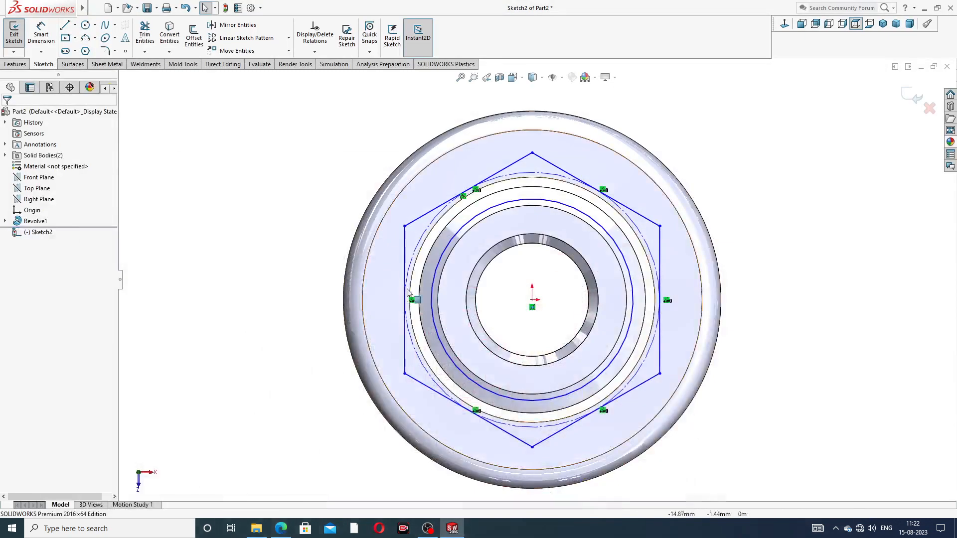
click(41, 35)
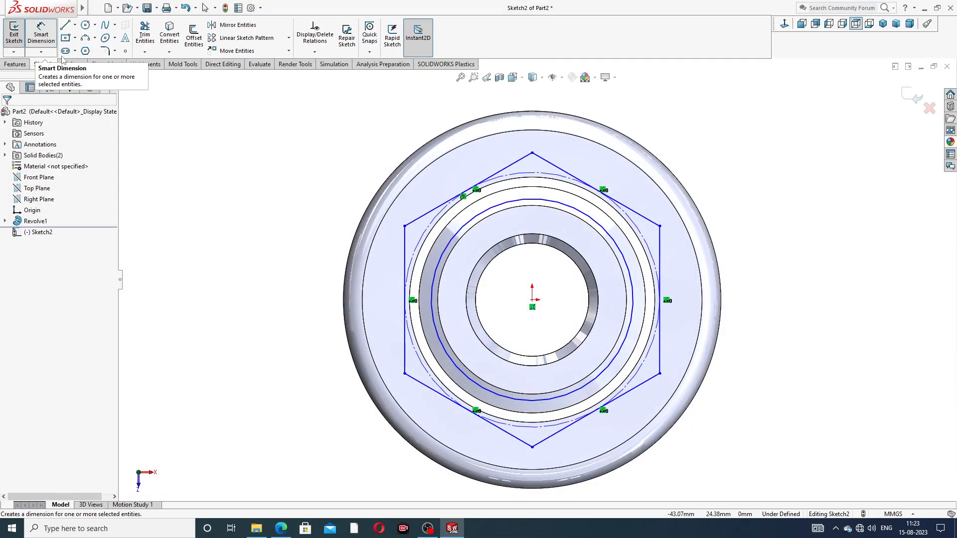
right_click(163, 118)
click(195, 148)
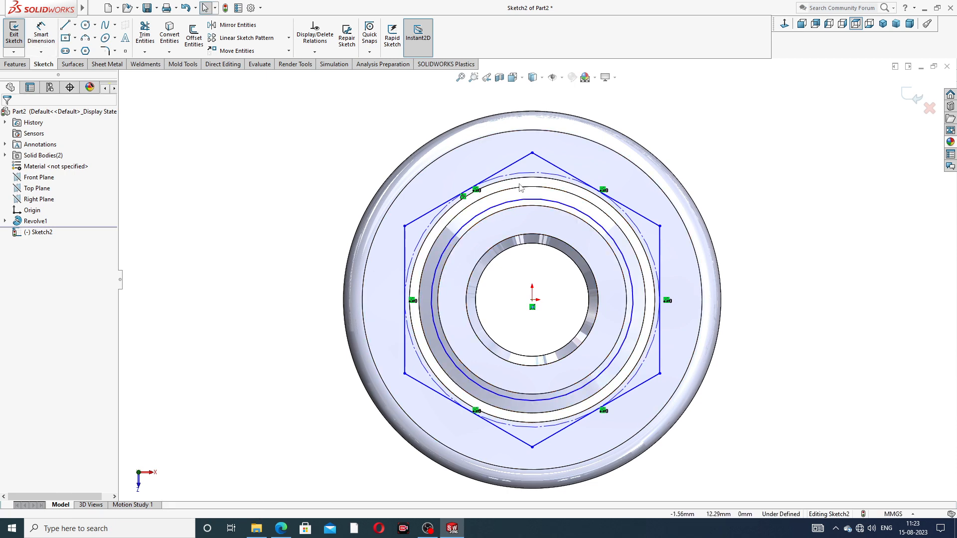
Add a vertical relation between the hexagon's top vertex and the origin
click(533, 154)
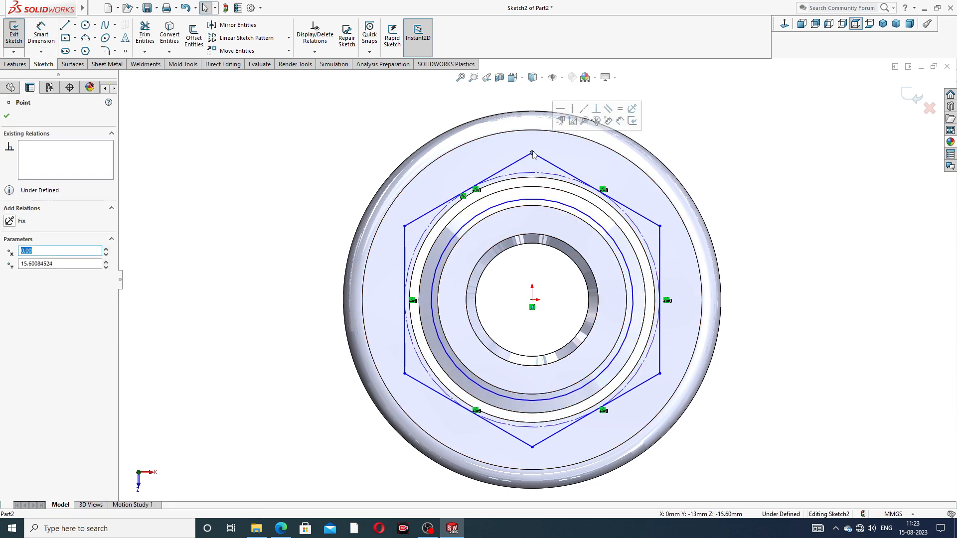
click(532, 301)
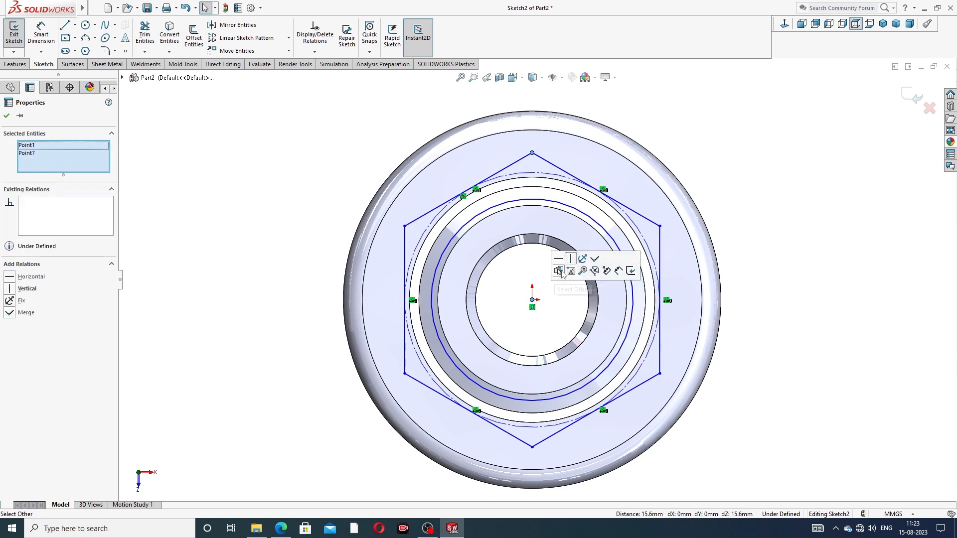
click(569, 258)
click(696, 163)
Dimension the hexagon's width between its two upper side vertices and set it to 27 mm
click(40, 33)
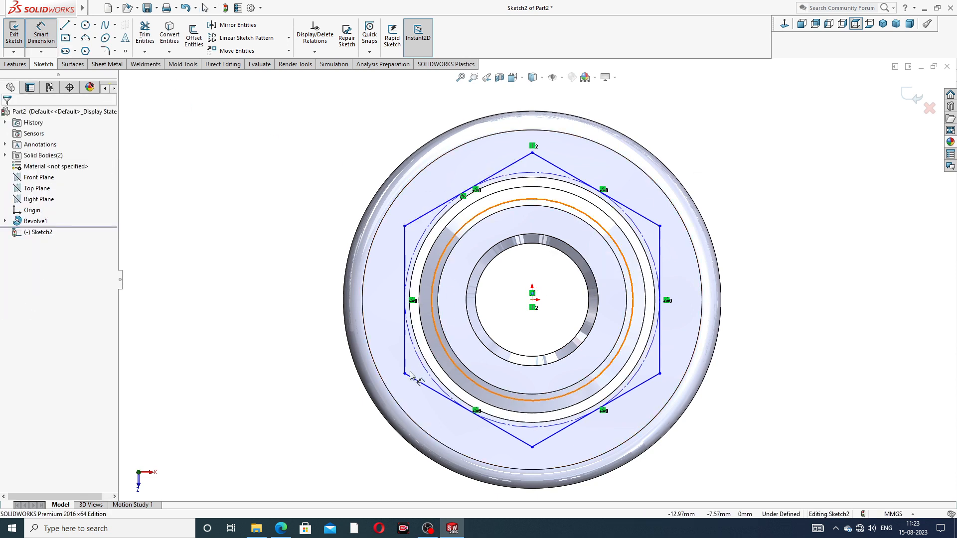
click(404, 226)
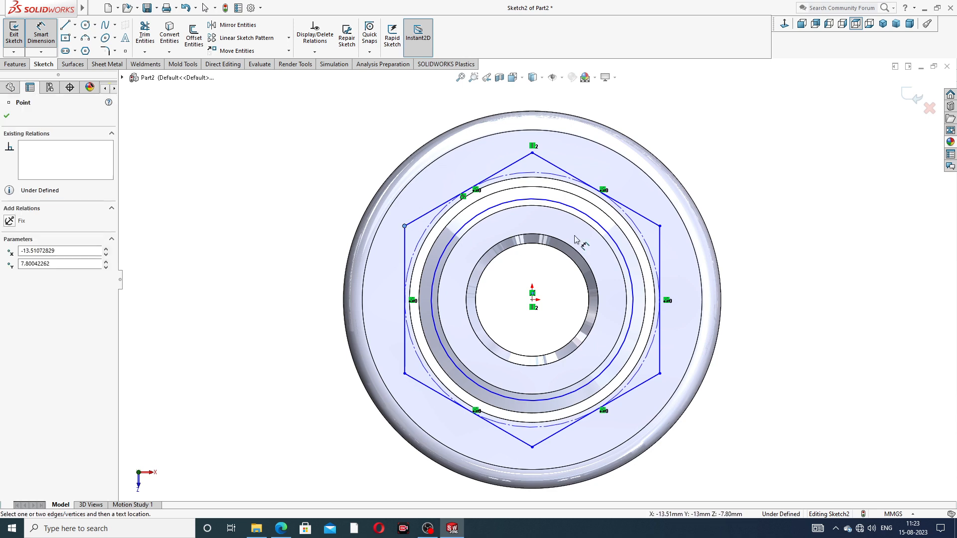
click(660, 226)
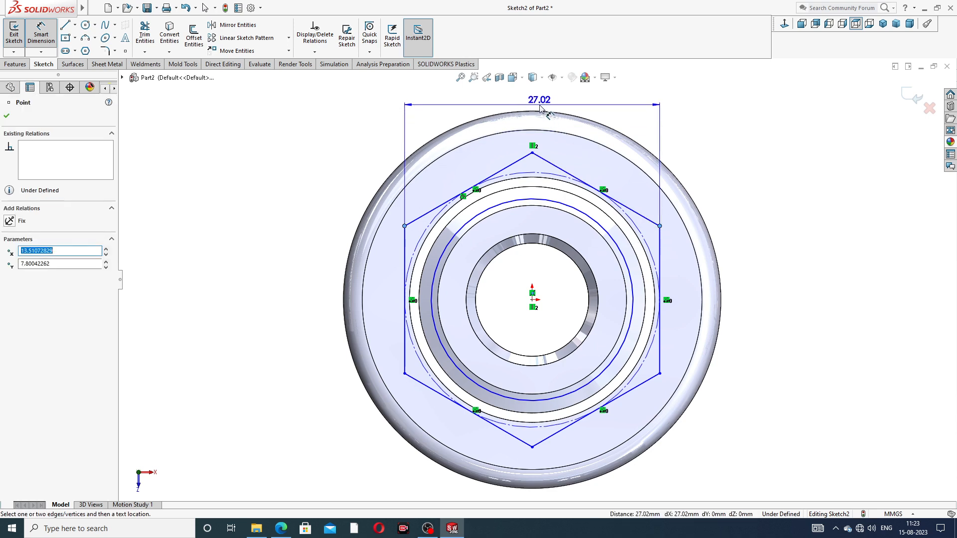
click(532, 99)
text(27)
key(Return)
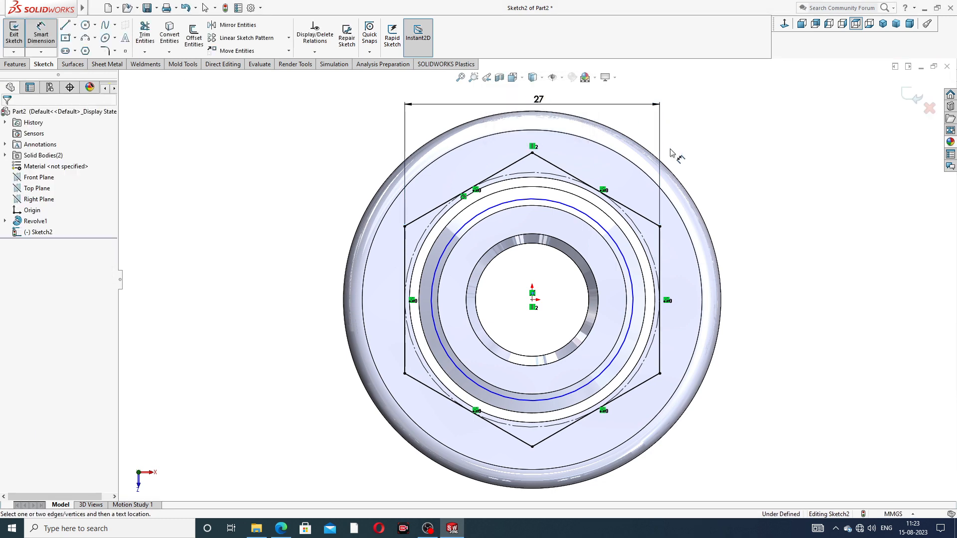
Set the diameter of the circle inside the hexagon to 18 mm and adjust the placement of the sketch dimensions
click(618, 242)
click(720, 181)
text(18)
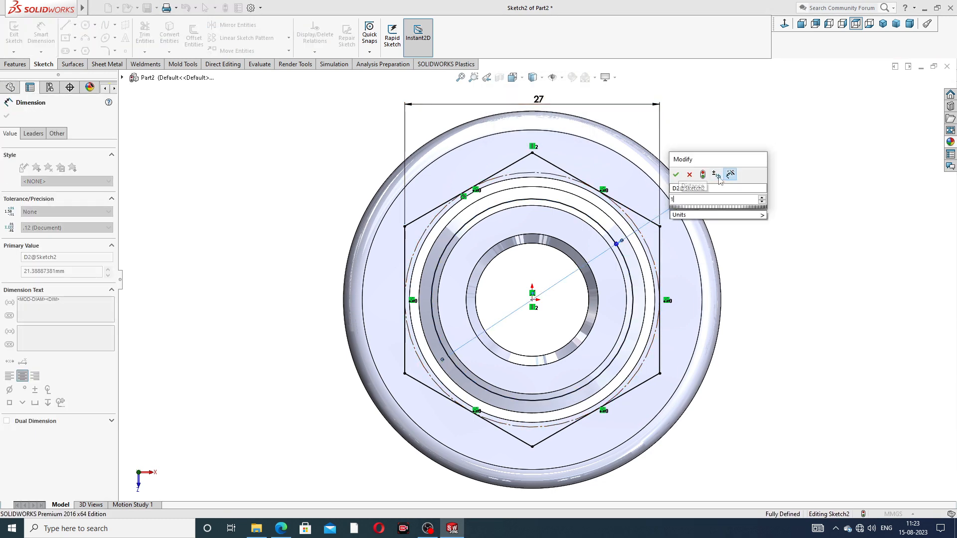
key(Return)
click(750, 168)
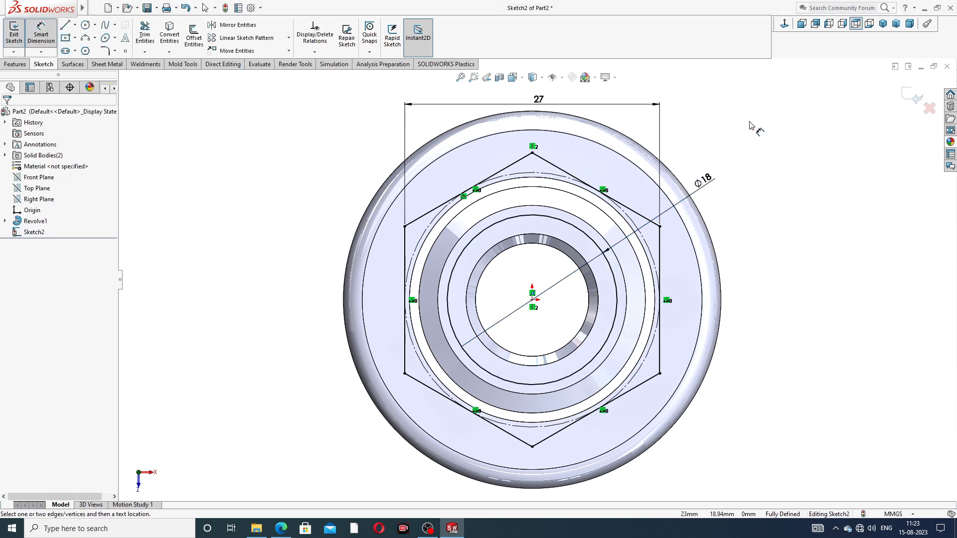
right_click(750, 121)
click(772, 147)
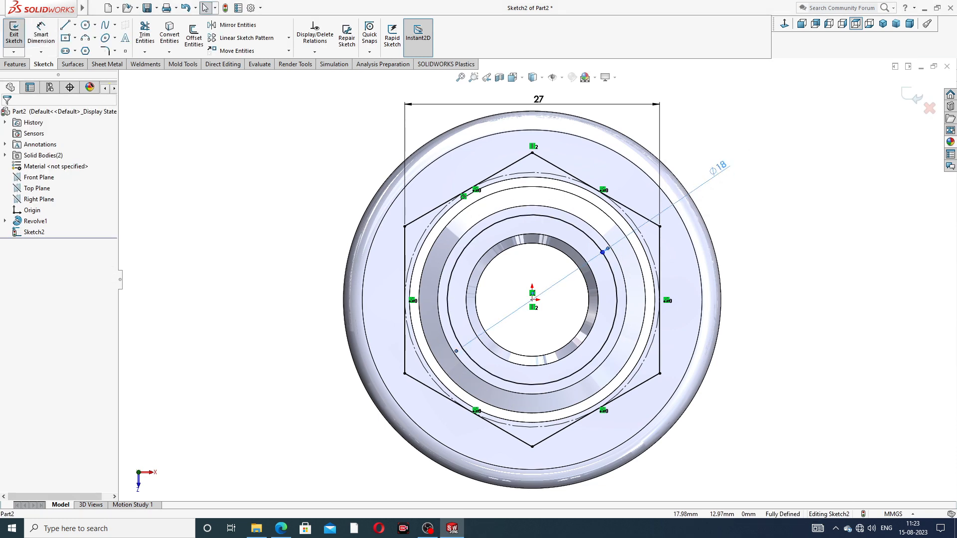
click(703, 181)
scroll(537, 279, down, 3)
drag(540, 159, 643, 145)
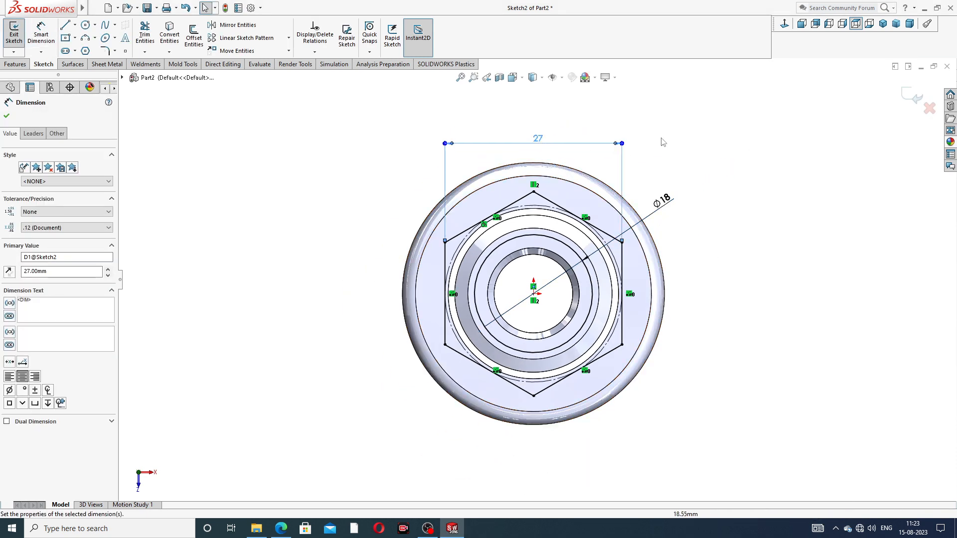
click(648, 147)
Extrude the hexagon sketch as a boss with the Up To Surface end condition, ending at the upper body's underside face
click(15, 64)
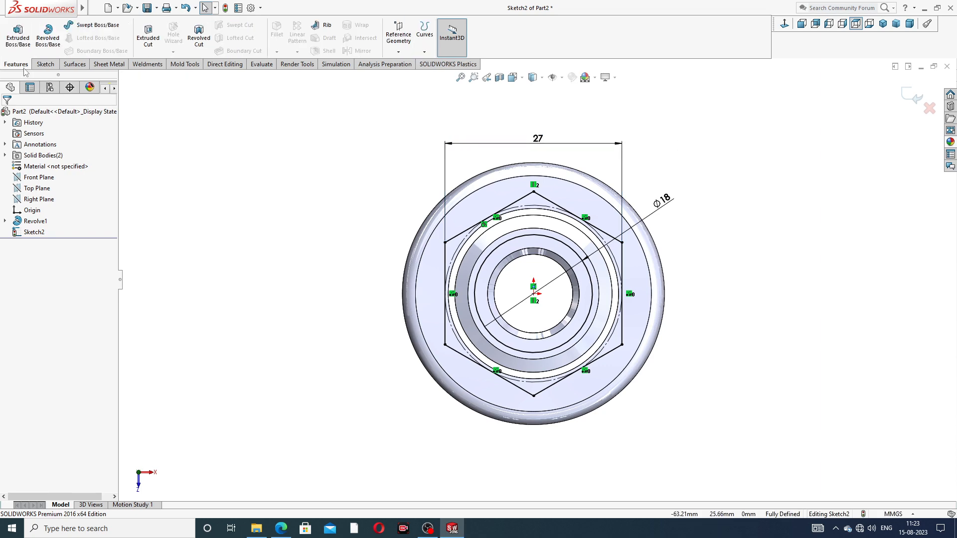
click(17, 35)
middle_drag(513, 260, 584, 99)
middle_drag(543, 280, 522, 264)
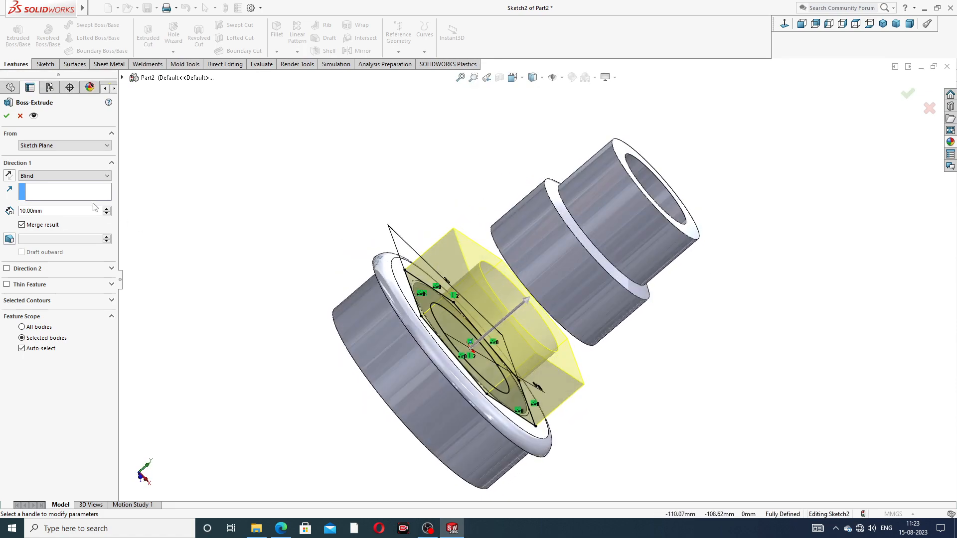
click(72, 177)
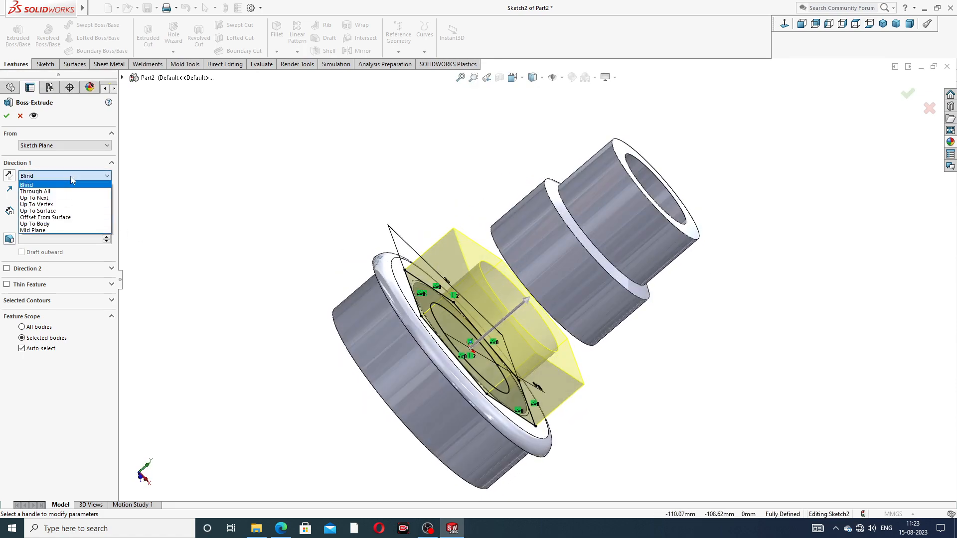
click(55, 212)
middle_drag(316, 198, 450, 209)
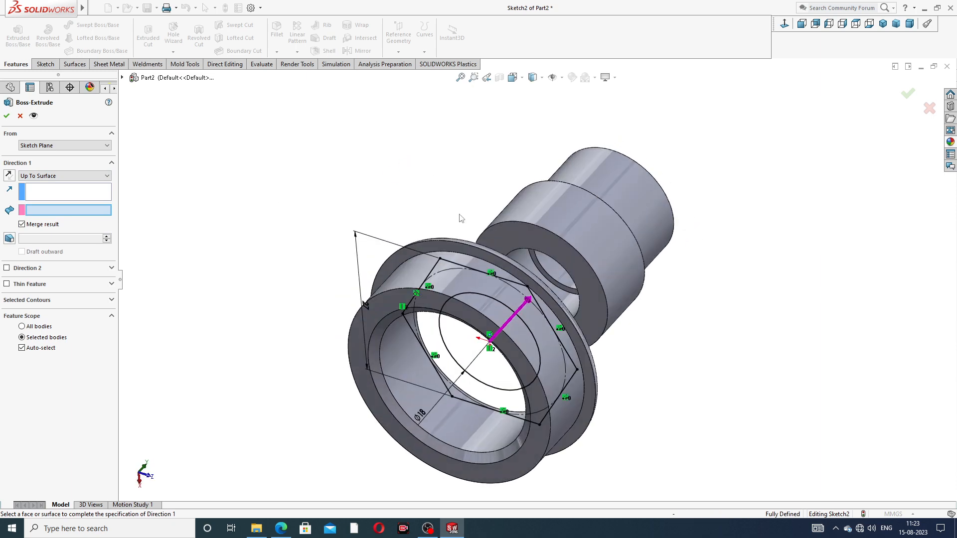
click(523, 236)
mouse_move(598, 220)
middle_down()
mouse_move(504, 172)
mouse_move(474, 208)
mouse_move(481, 214)
middle_up()
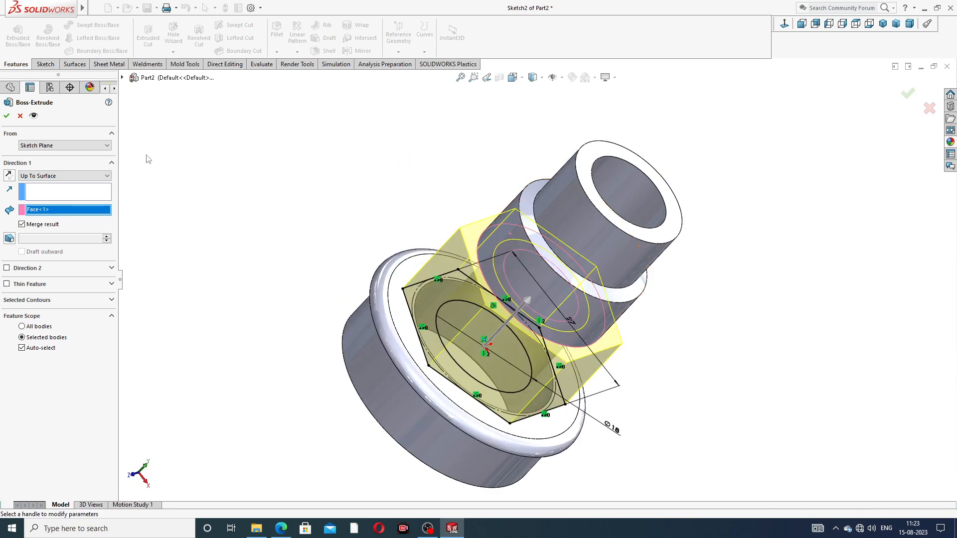
click(6, 116)
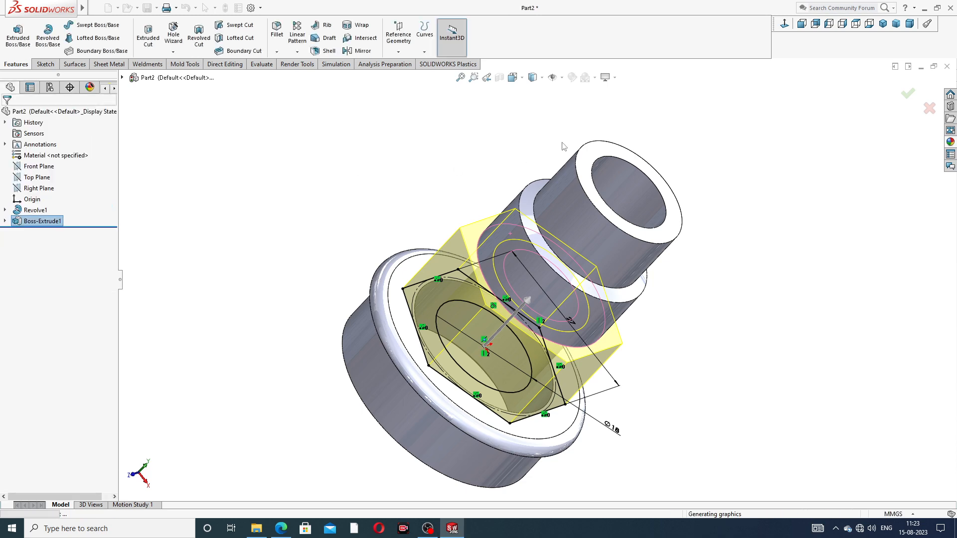
Apply the polished nickel appearance from the Metal collection to the whole part
middle_drag(714, 312, 649, 168)
scroll(665, 220, up, 2)
click(951, 142)
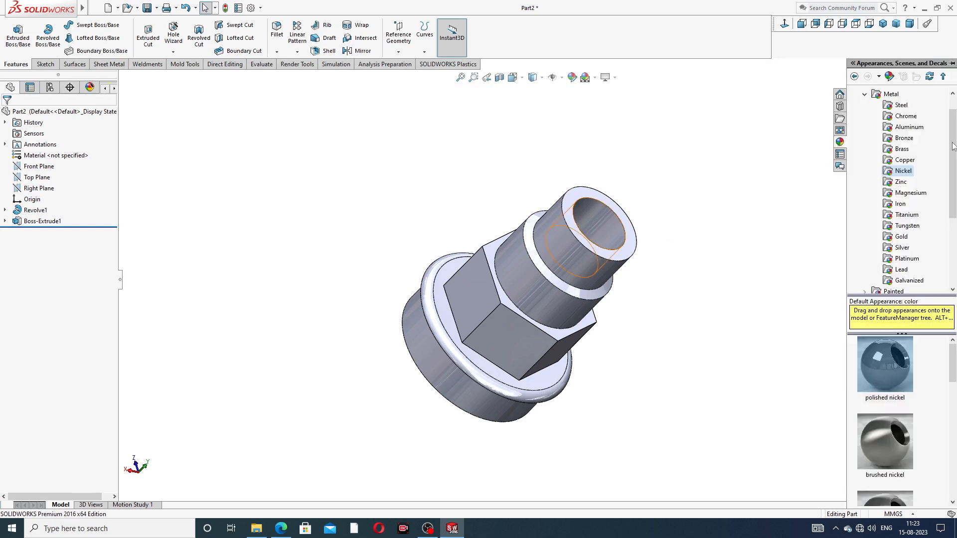
mouse_move(887, 366)
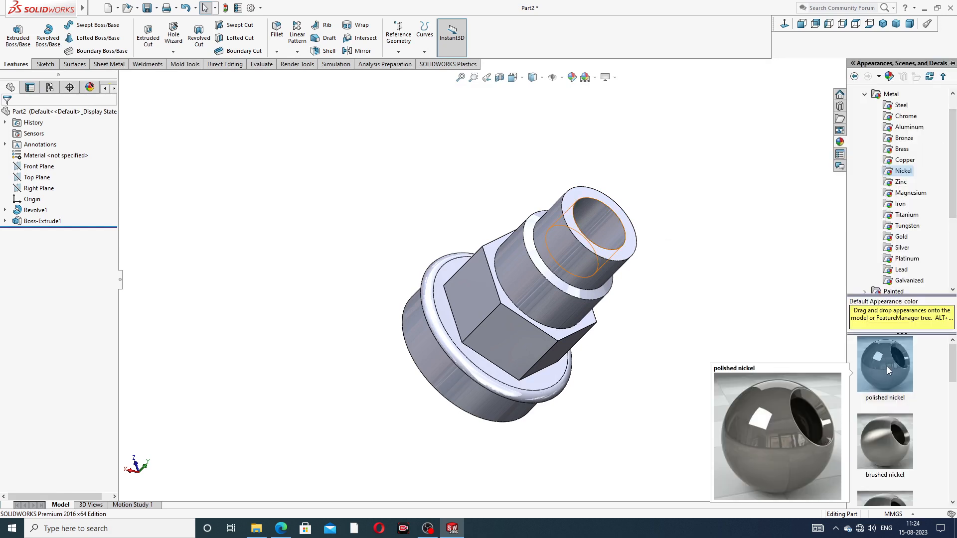
double_click(887, 367)
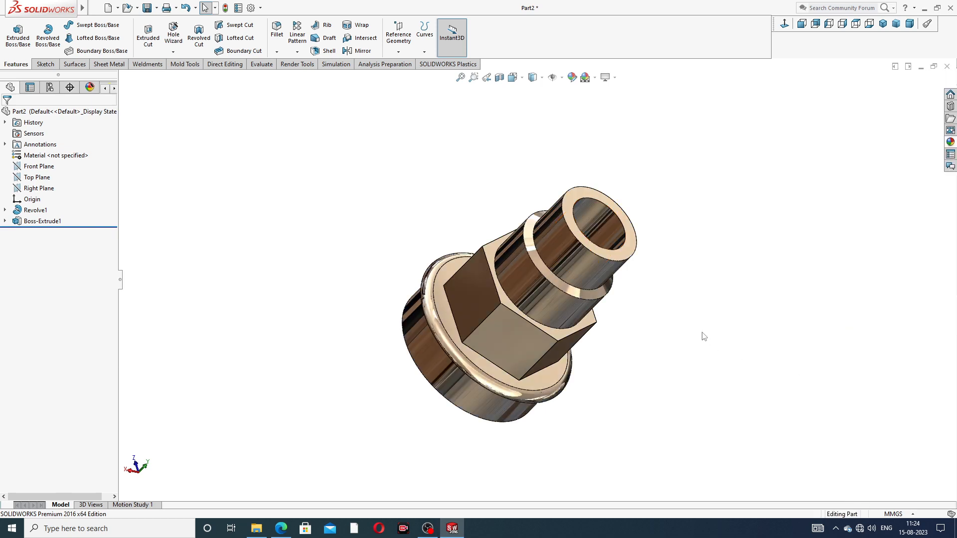
Inspect the finished union in isometric and rotated views and compare it with the union drafting PDF in Microsoft Edge
middle_drag(619, 327, 614, 257)
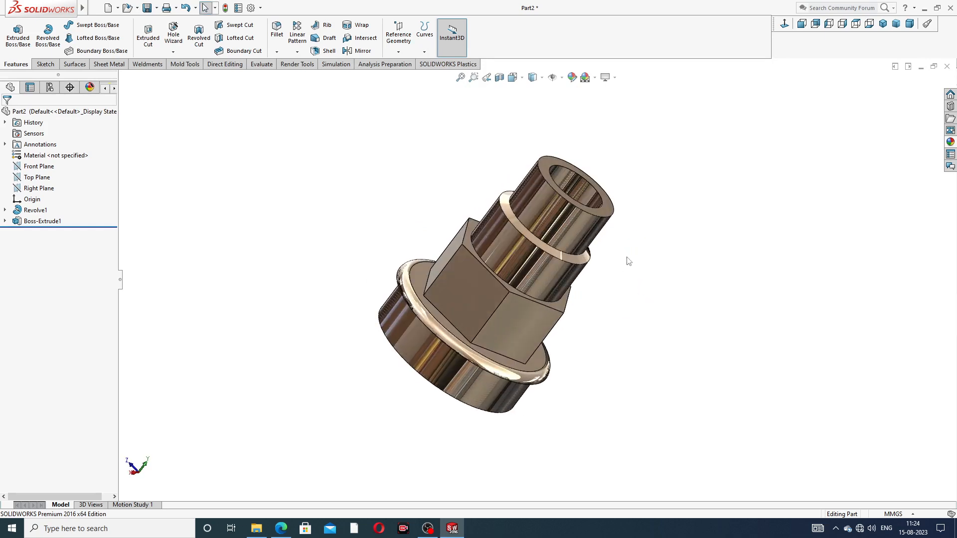
scroll(616, 266, down, 2)
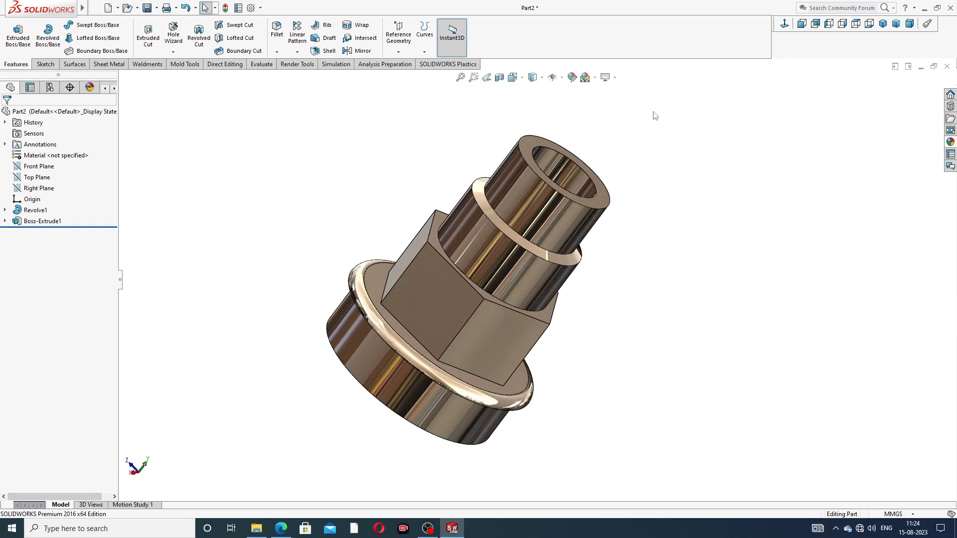
click(882, 25)
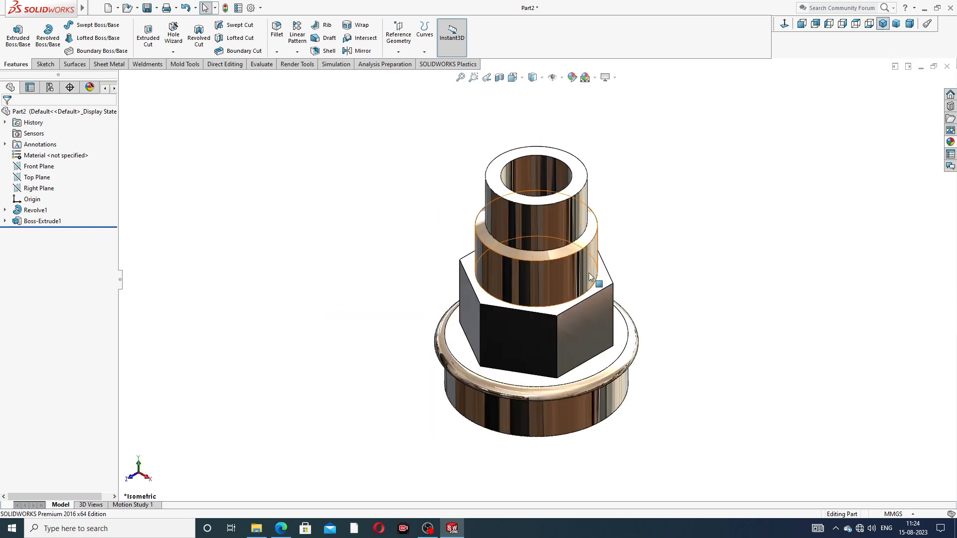
scroll(589, 273, down, 2)
middle_drag(688, 233, 452, 403)
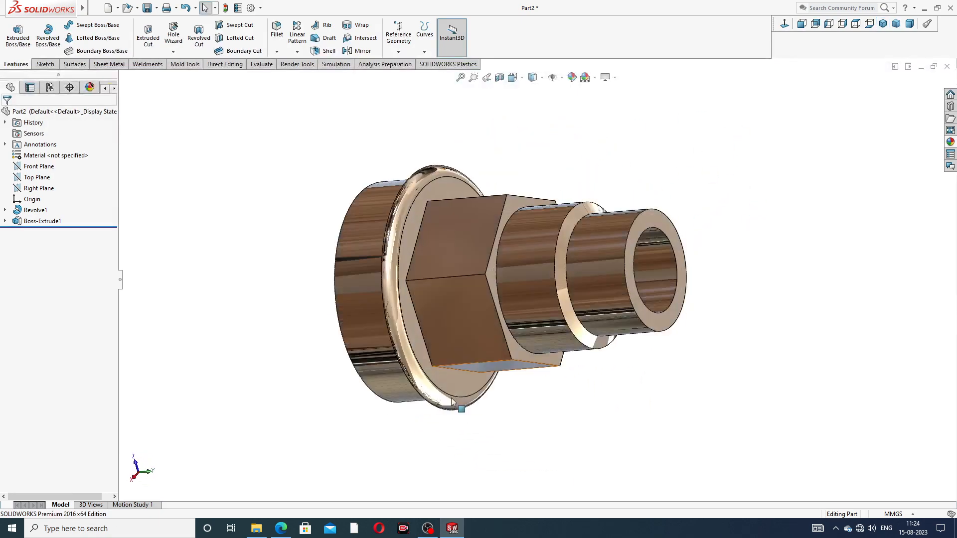
click(283, 528)
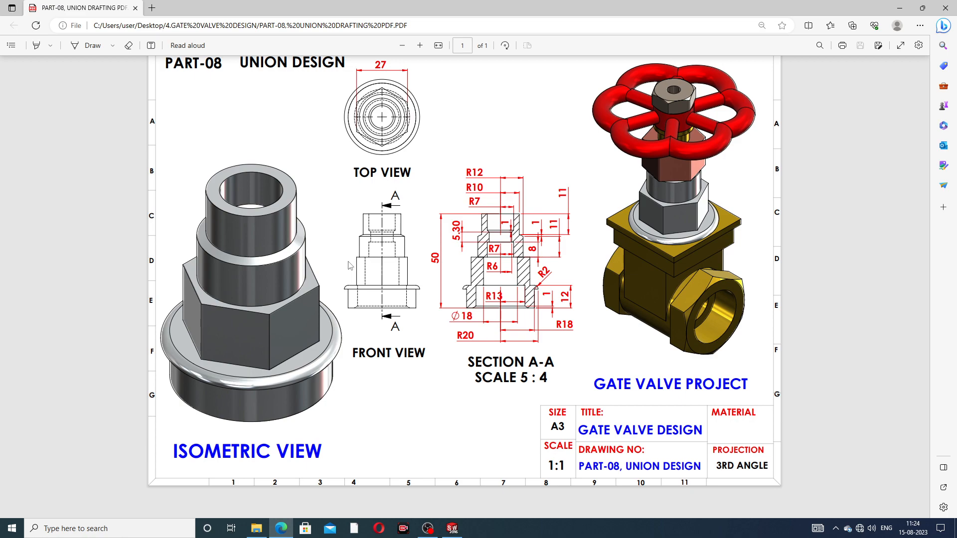
click(280, 528)
middle_drag(503, 318, 482, 272)
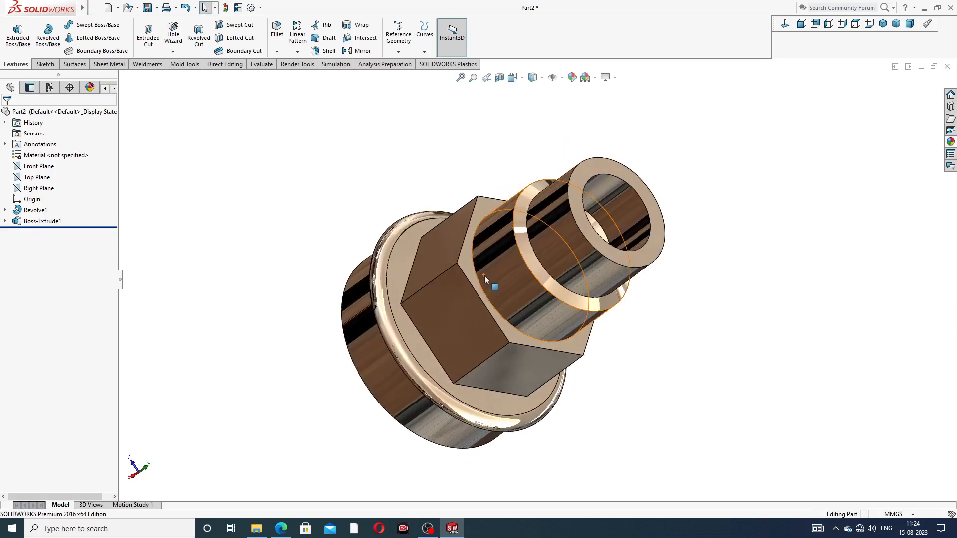
scroll(486, 277, down, 1)
scroll(605, 250, up, 3)
scroll(600, 374, down, 1)
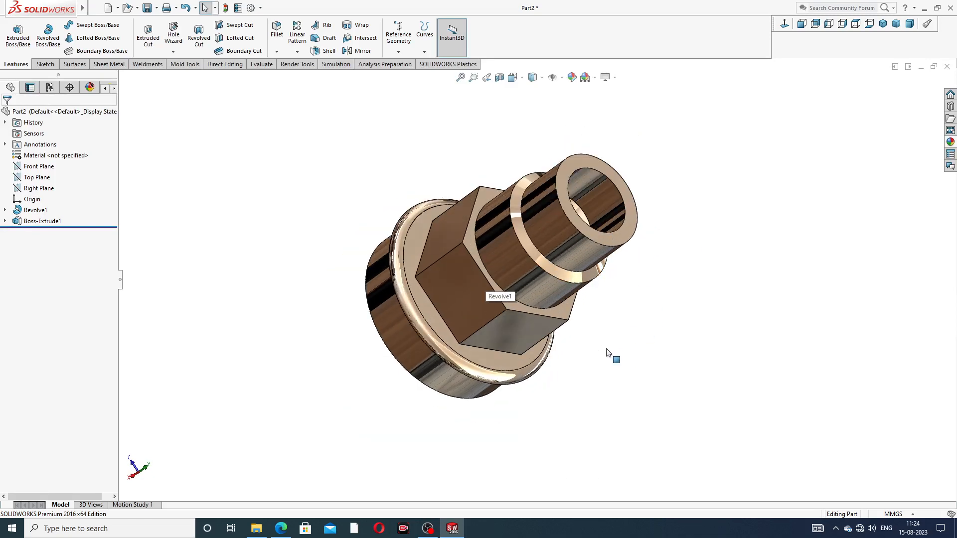